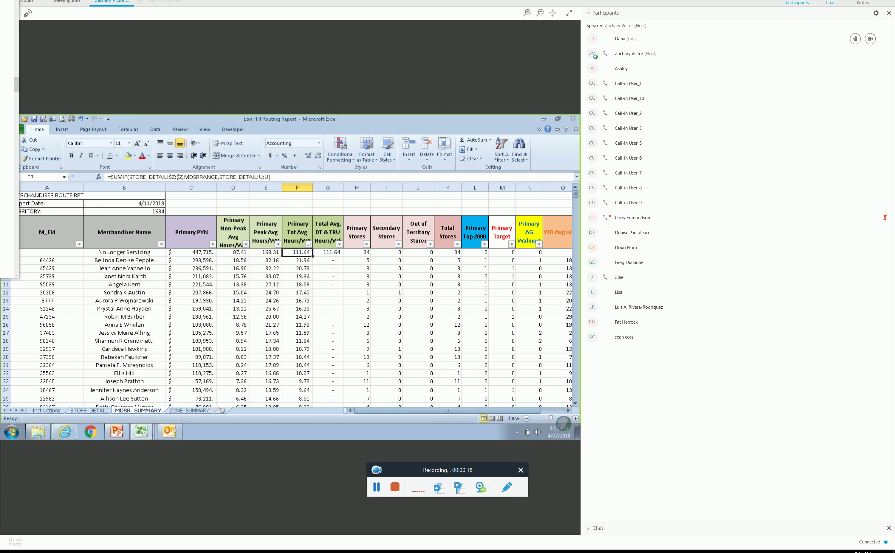
# Copy the merchandiser names in cells B40 to B50 of the MDSR_SUMMARY sheet.
pyautogui.click(323, 270)
pyautogui.moveTo(575, 194); pyautogui.dragTo(578, 208)
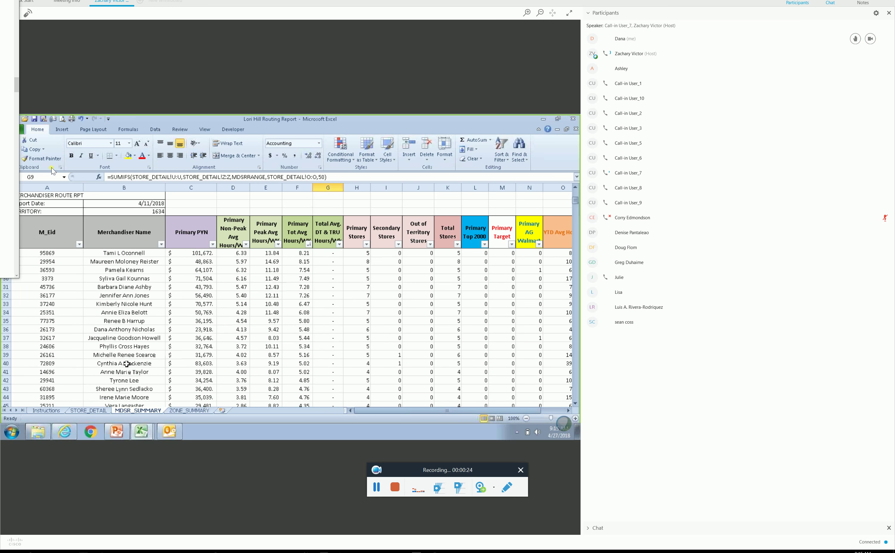
pyautogui.moveTo(125, 363)
pyautogui.mouseDown()
pyautogui.moveTo(124, 416)
pyautogui.moveTo(124, 366)
pyautogui.mouseUp()
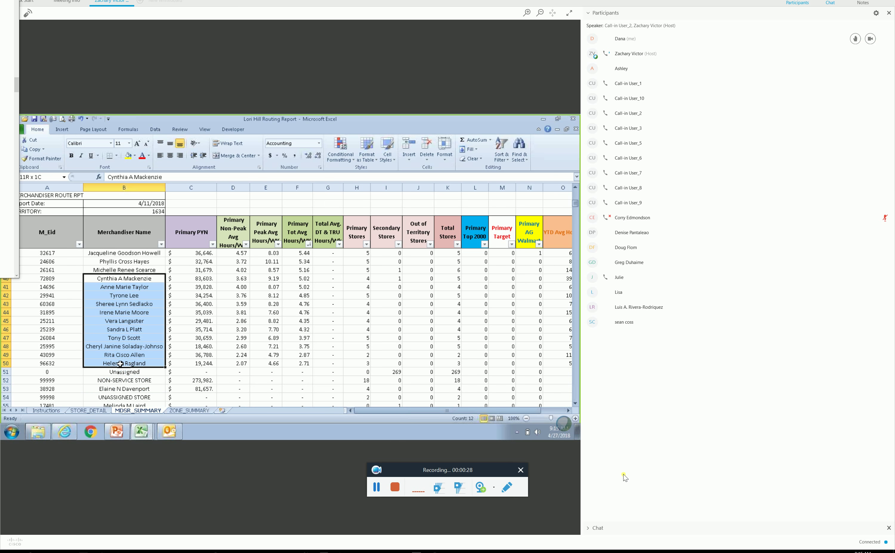
pyautogui.rightClick(124, 365)
pyautogui.click(149, 222)
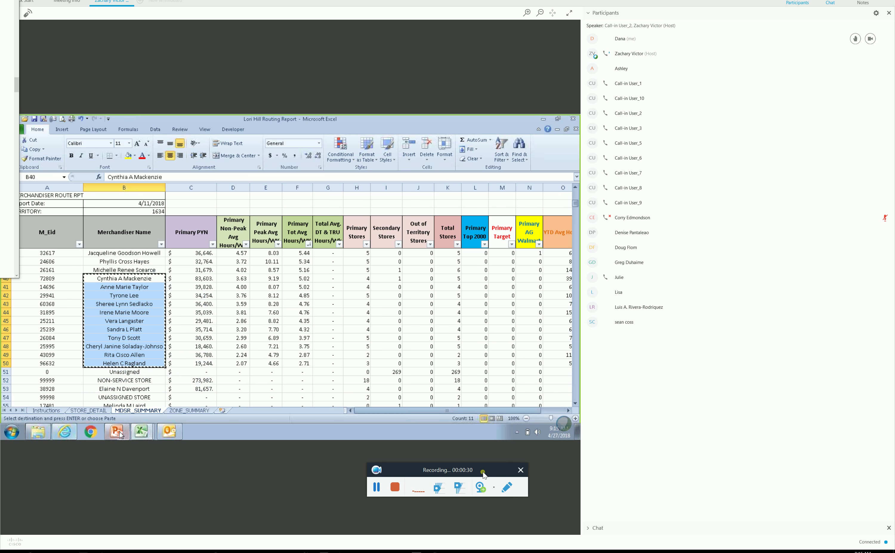
# Switch to the Territory Baseline Worksheet and paste the copied names into the Shortlist sheet starting at cell B5.
pyautogui.click(139, 433)
pyautogui.click(141, 398)
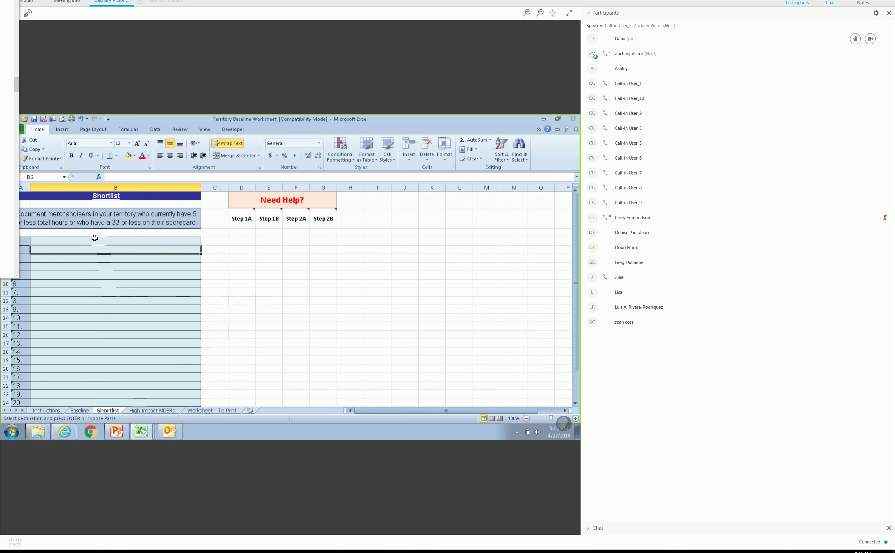
pyautogui.rightClick(96, 242)
pyautogui.click(112, 273)
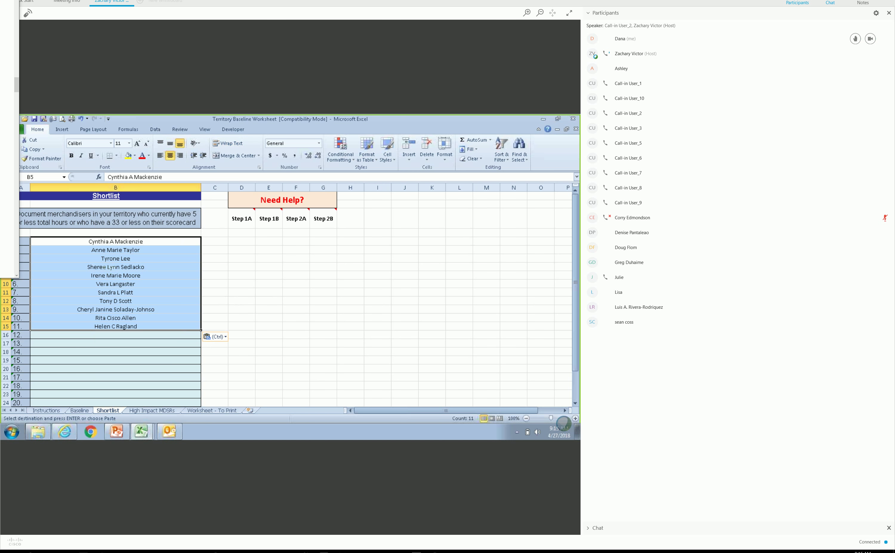
pyautogui.click(131, 359)
pyautogui.moveTo(116, 242); pyautogui.dragTo(134, 326)
pyautogui.click(214, 309)
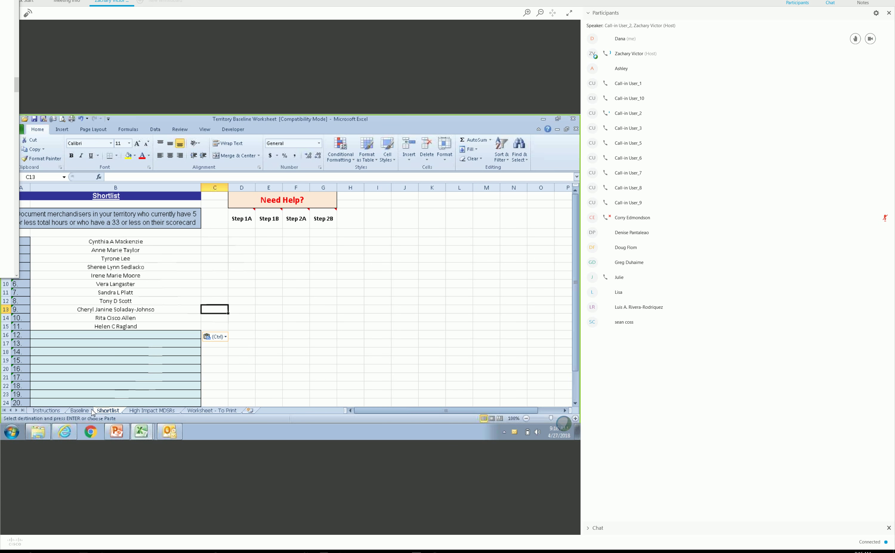
# Set Total Current Merchandisers on the Baseline sheet to 50, based on the routing report's name count, and return to the Shortlist sheet.
pyautogui.click(82, 411)
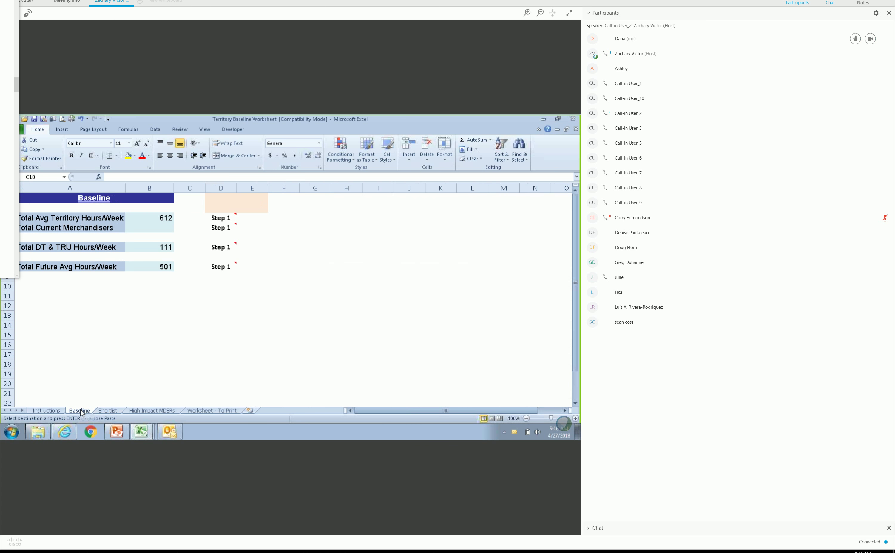
pyautogui.click(153, 229)
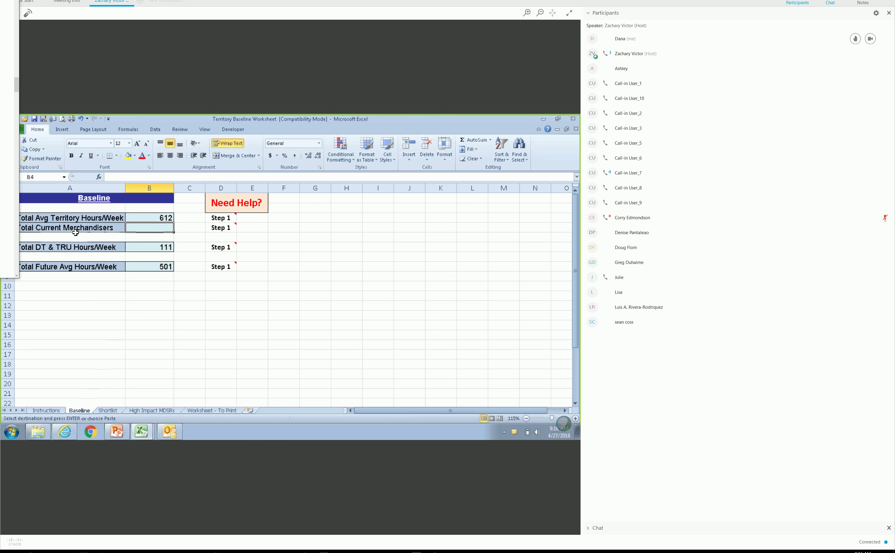
pyautogui.moveTo(141, 432)
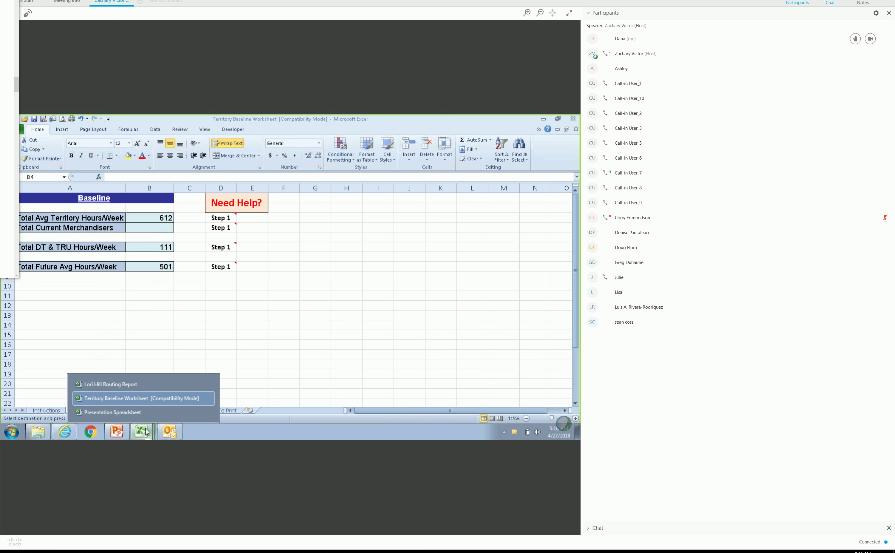
pyautogui.click(128, 385)
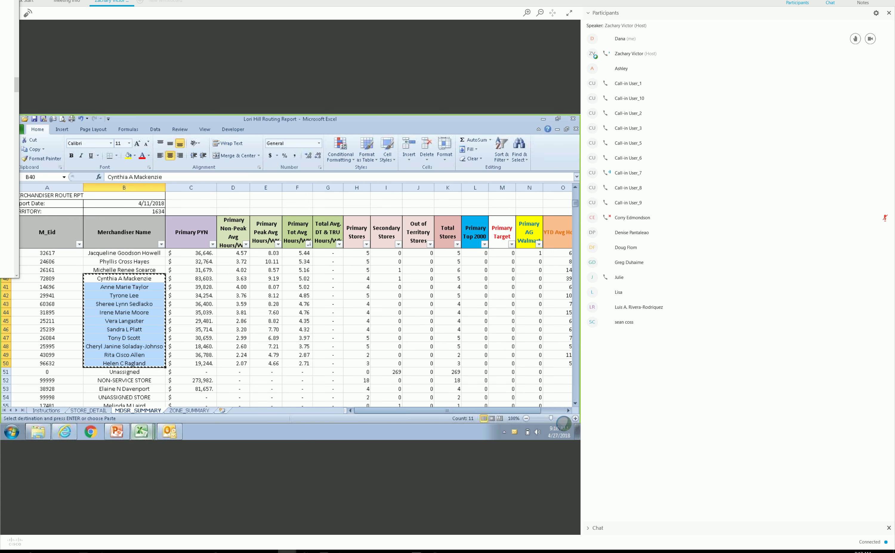
pyautogui.click(137, 186)
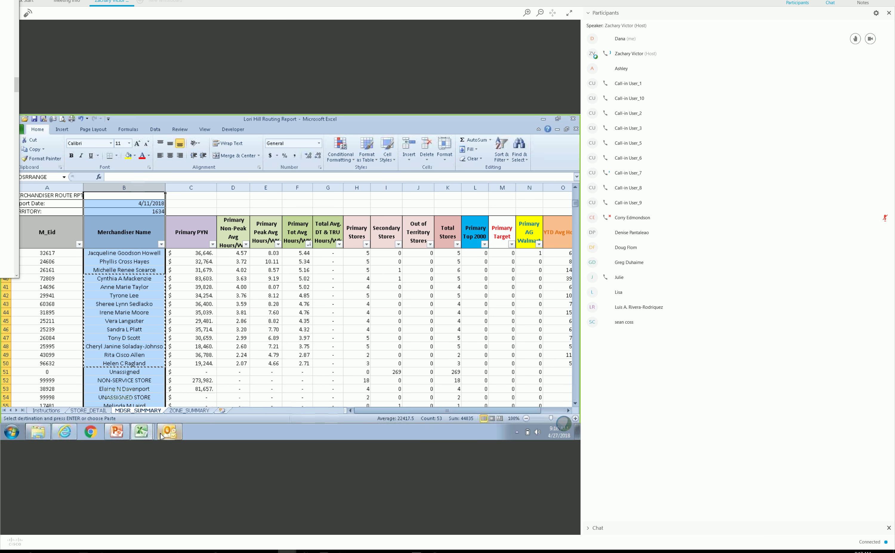
pyautogui.moveTo(142, 432)
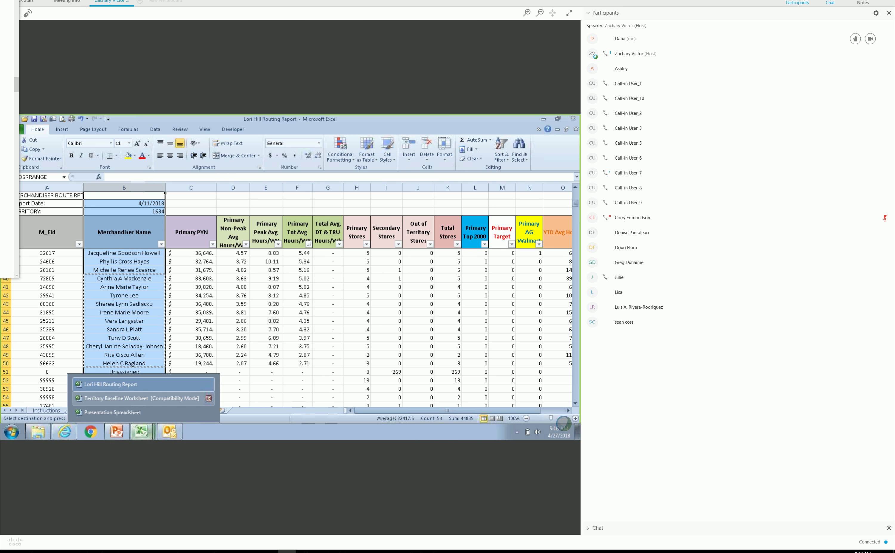
pyautogui.click(142, 399)
pyautogui.click(145, 230)
pyautogui.write('50')
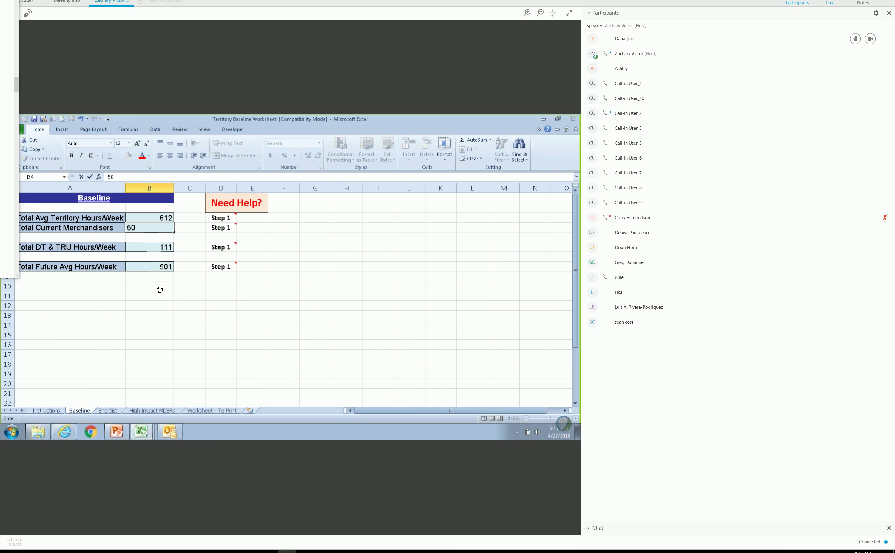
pyautogui.click(160, 290)
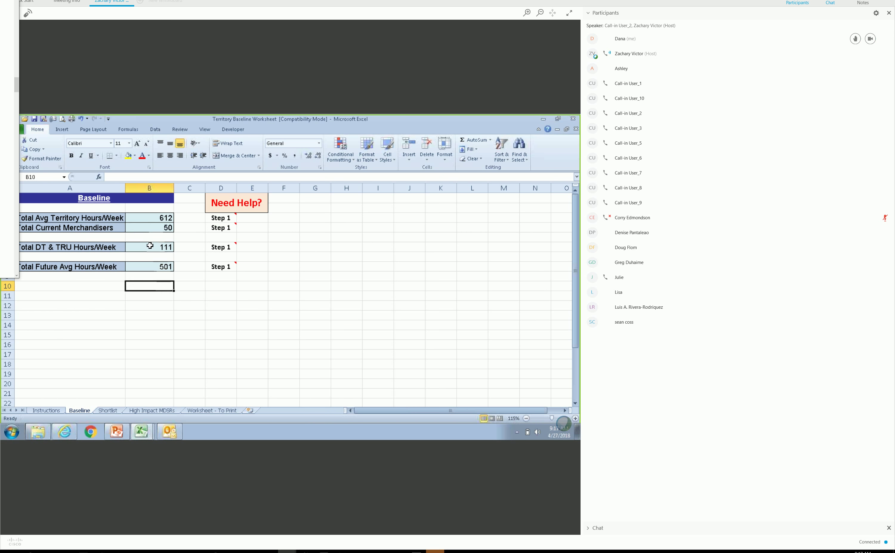
pyautogui.click(108, 412)
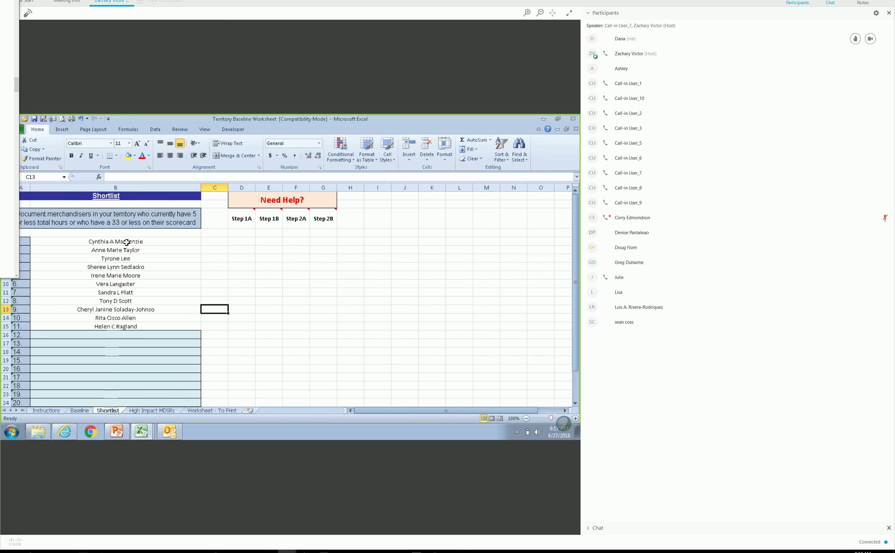
pyautogui.click(124, 241)
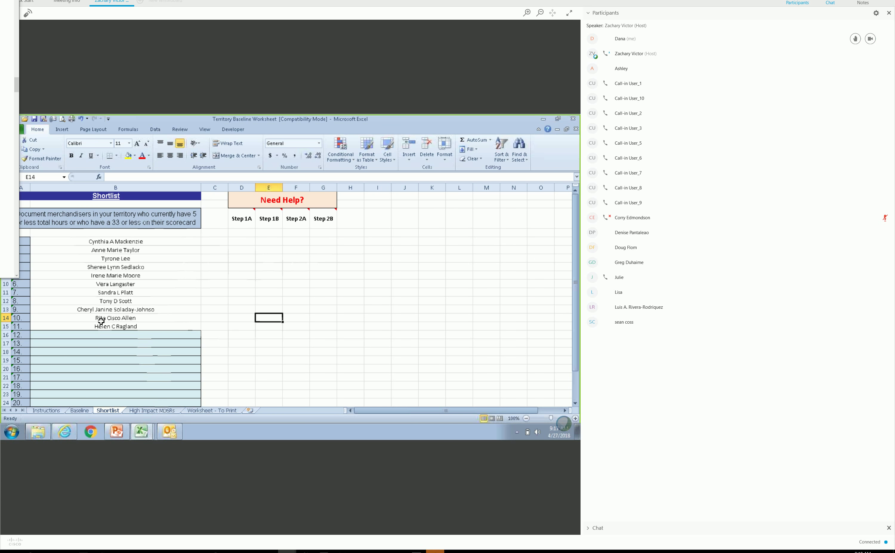
# Minimize the worksheet and open the Power BI folder in the Documents library of the file explorer.
pyautogui.click(544, 119)
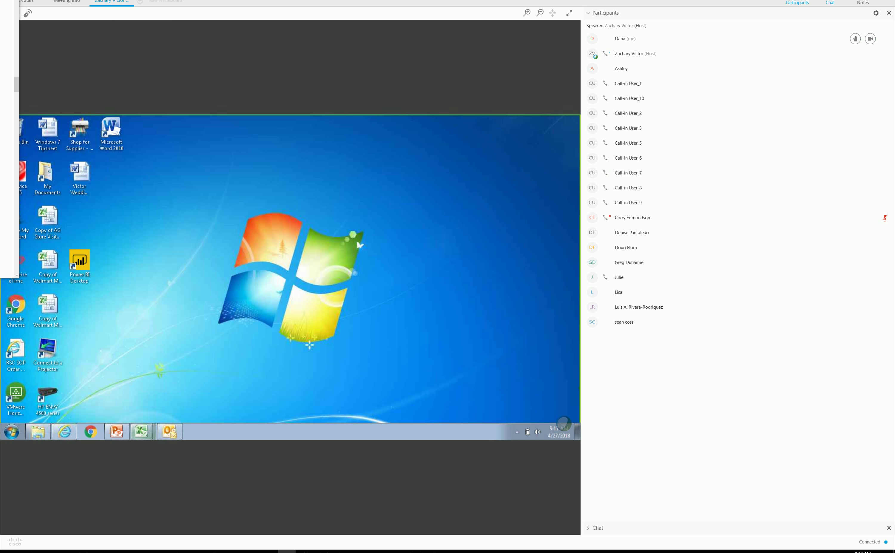
pyautogui.click(142, 432)
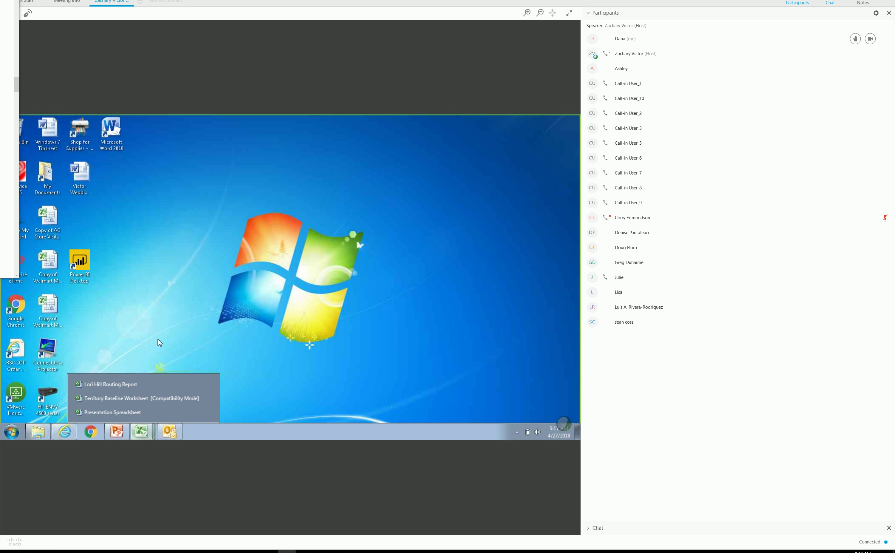
pyautogui.click(11, 432)
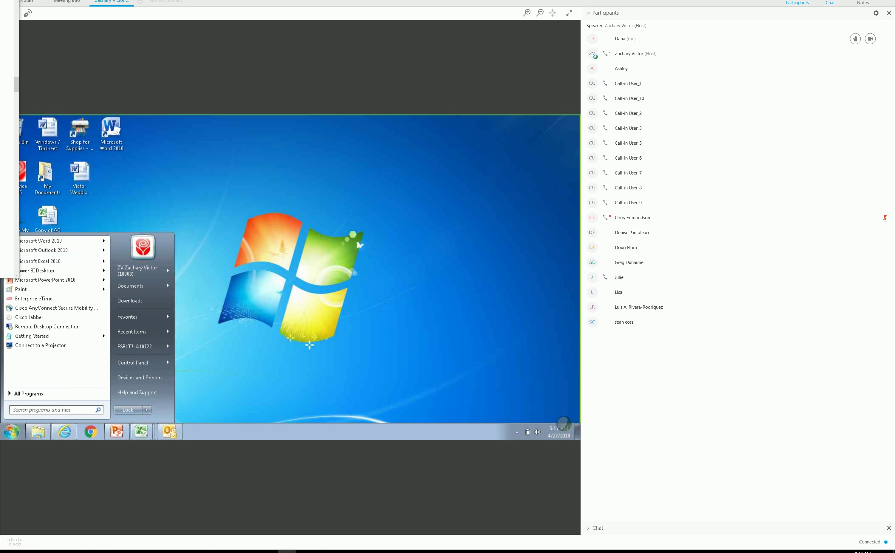
pyautogui.click(38, 432)
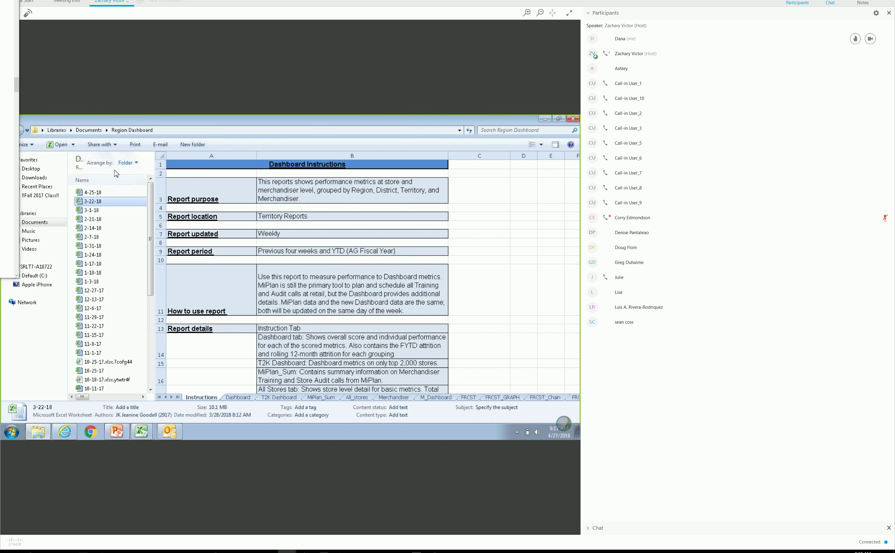
pyautogui.click(35, 223)
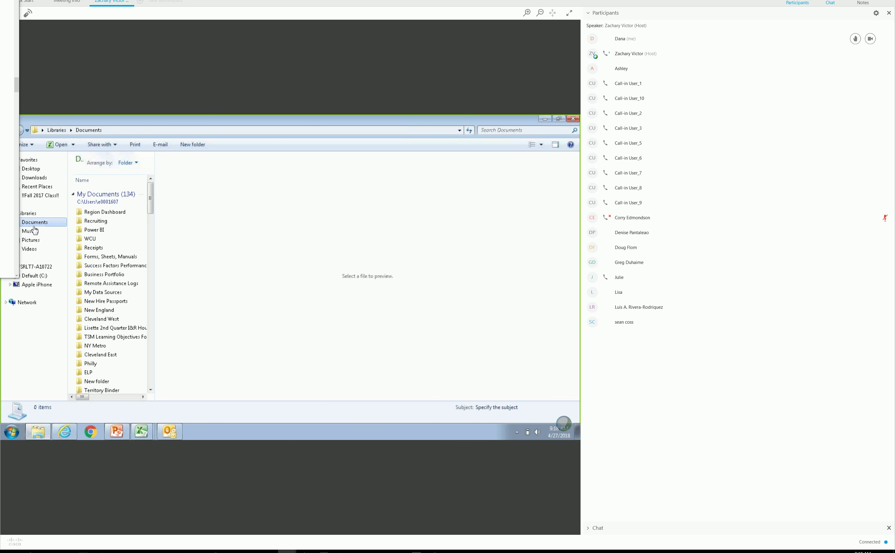
pyautogui.click(96, 230)
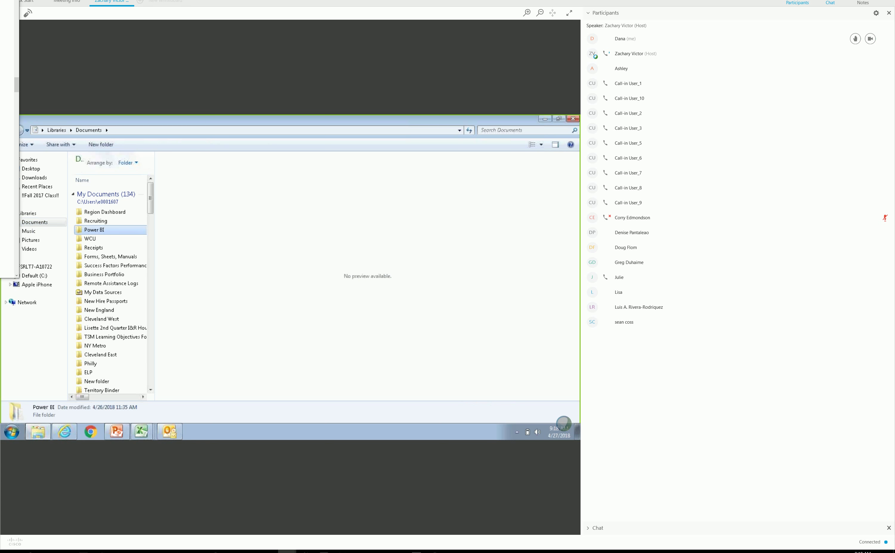
pyautogui.doubleClick(97, 230)
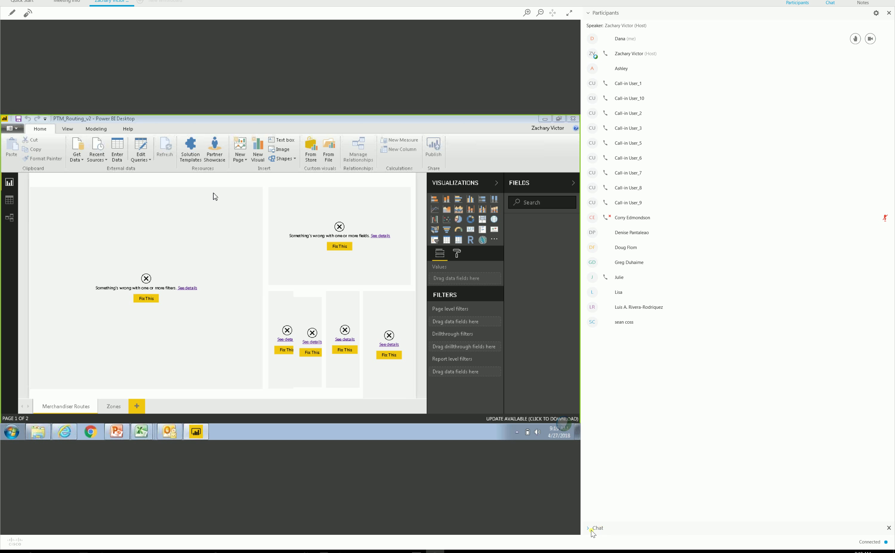
# Expand the meeting chat and choose the host and presenter as the message recipient.
pyautogui.click(593, 533)
pyautogui.click(682, 529)
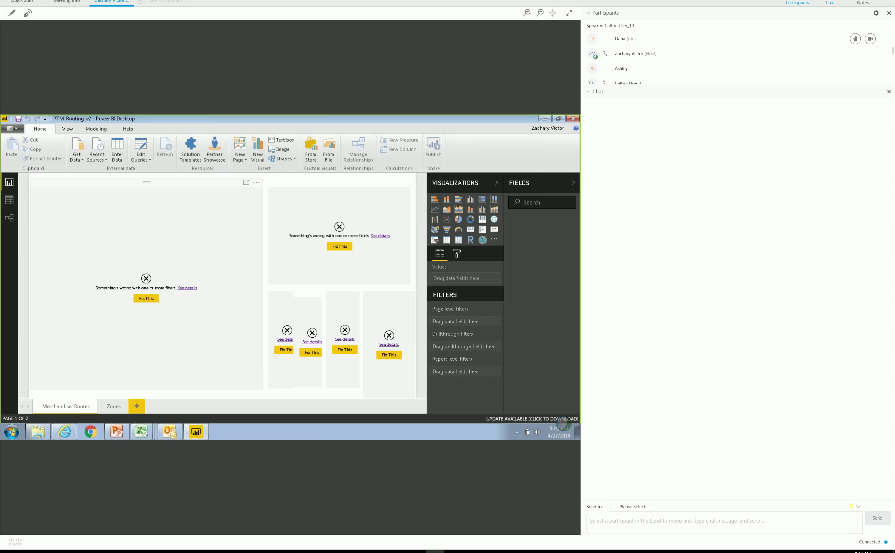
pyautogui.click(858, 509)
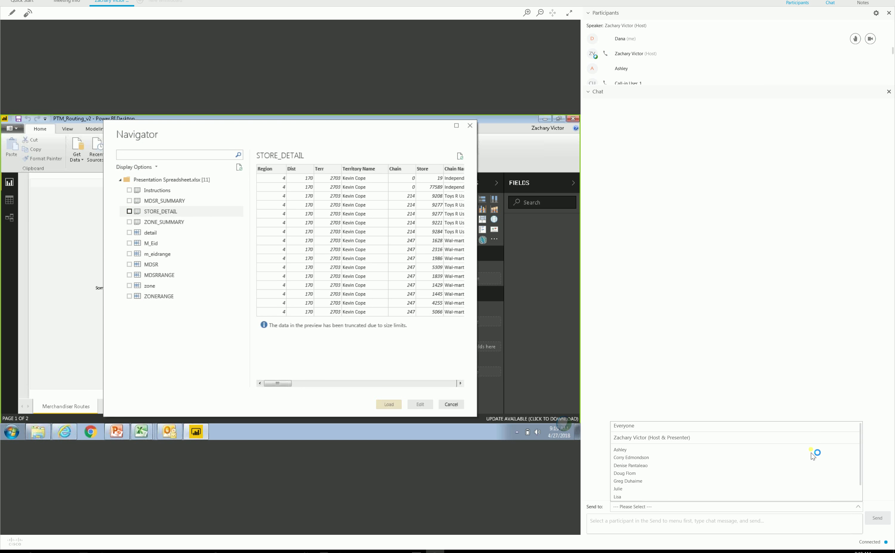
pyautogui.click(807, 440)
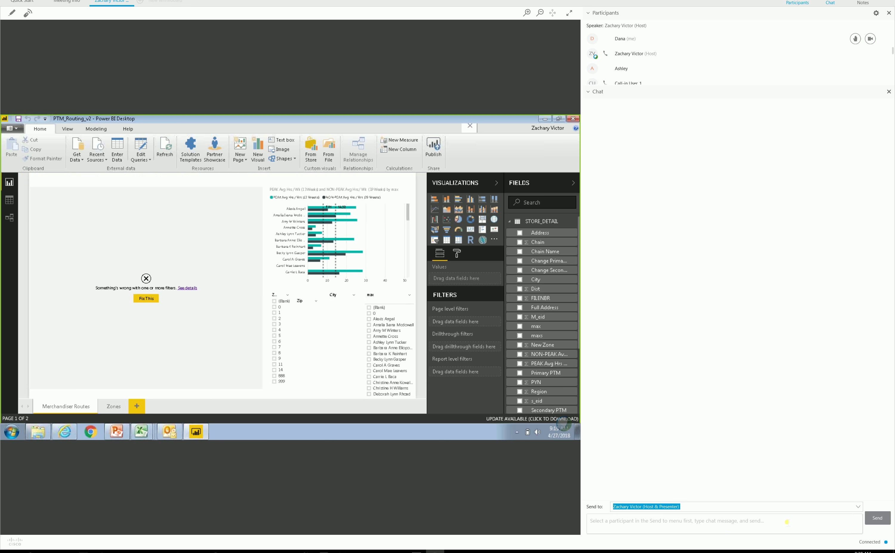
pyautogui.click(787, 519)
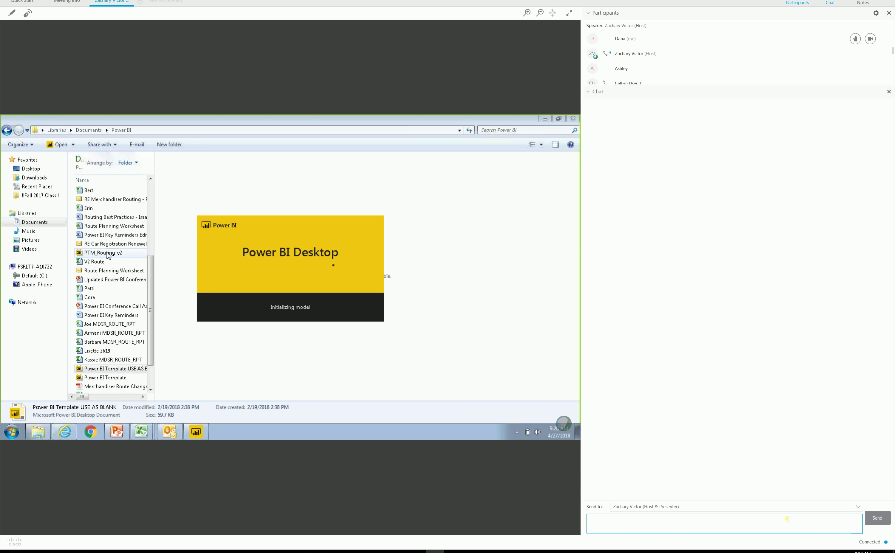
# Write the chat message "does changing the color of the ptm dot change or mess anything else up?".
pyautogui.write('d')
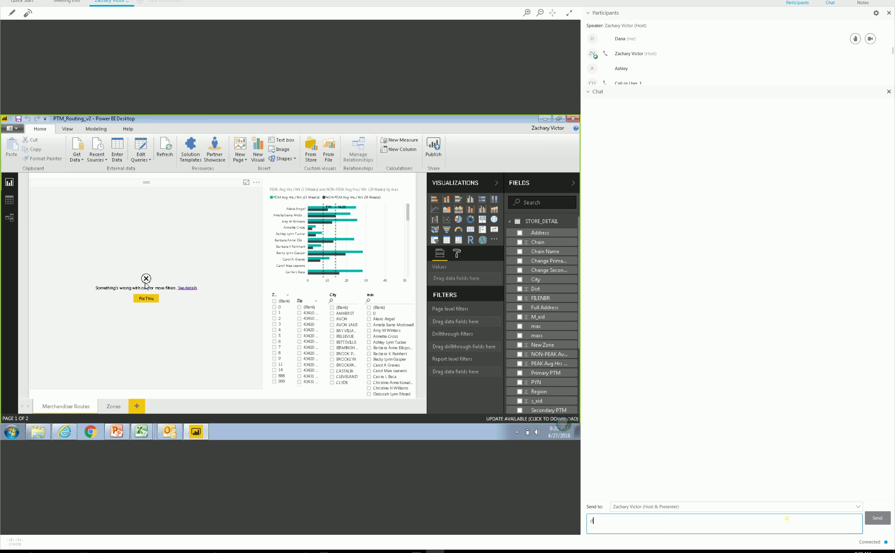
pyautogui.write('oes chan')
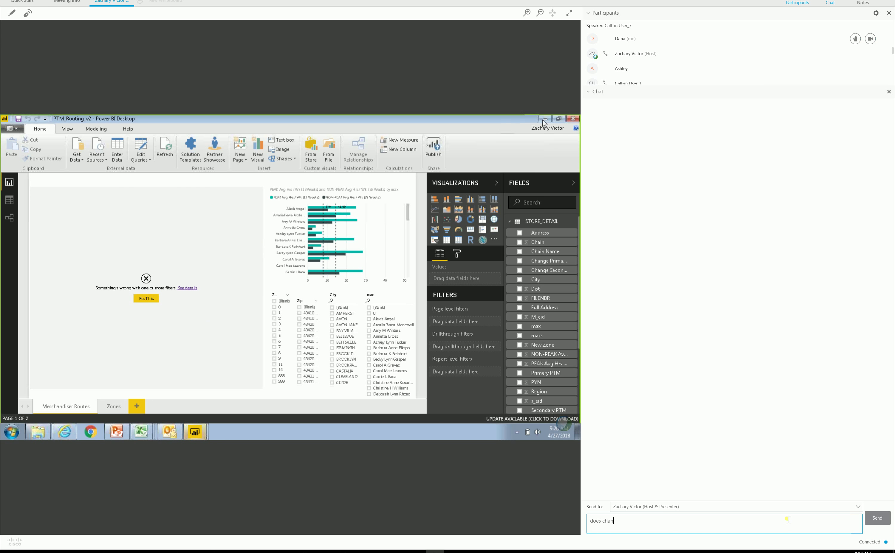
pyautogui.write('ging the color of the ptm d')
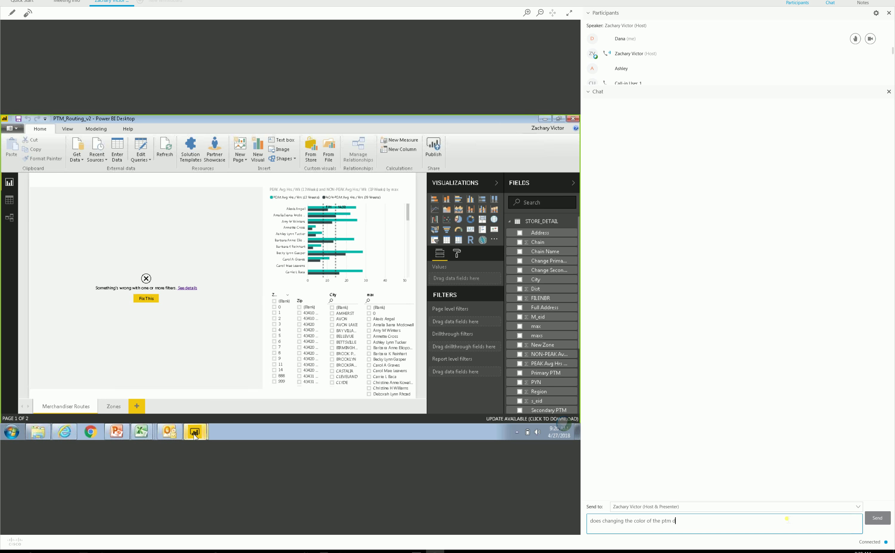
pyautogui.write('ot chang')
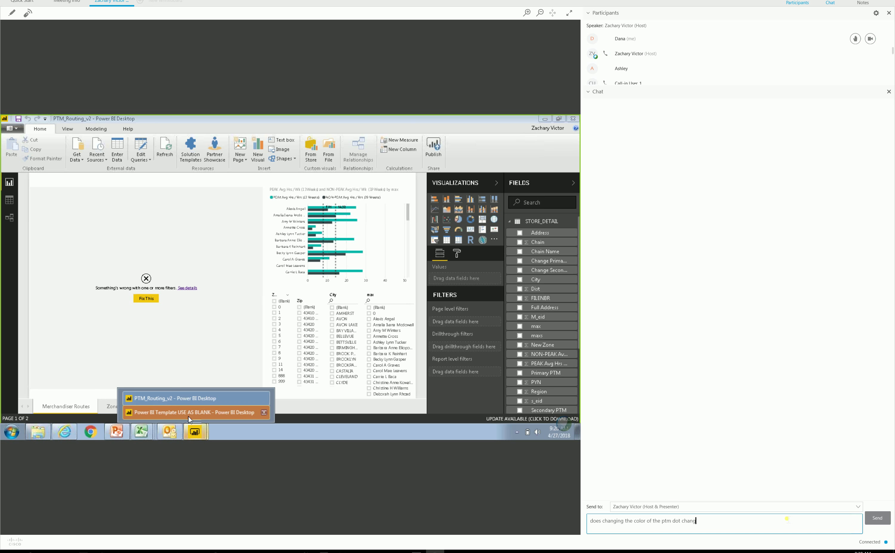
pyautogui.write('e or mes')
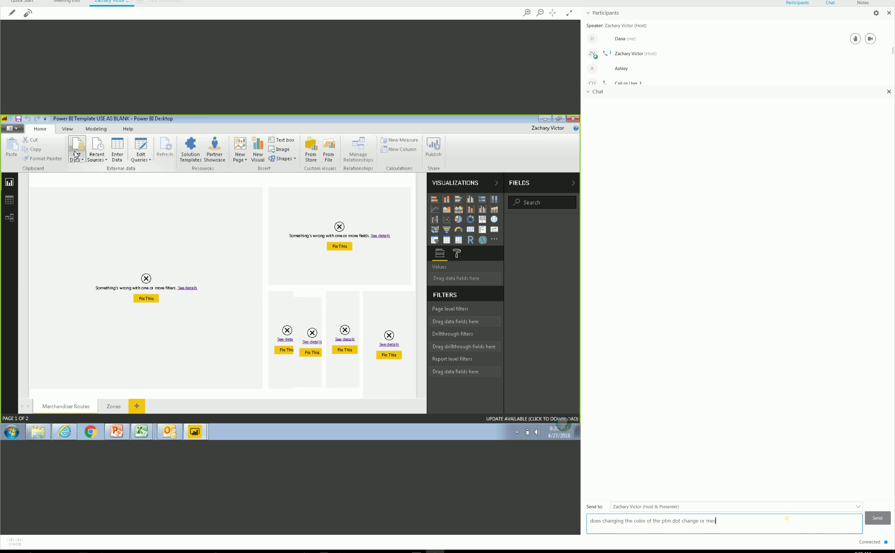
pyautogui.write('s an')
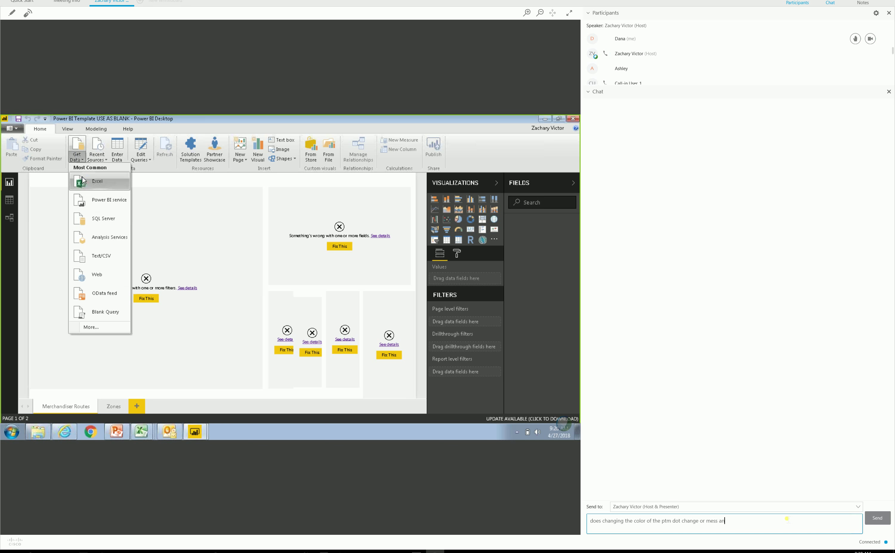
pyautogui.write('ything e')
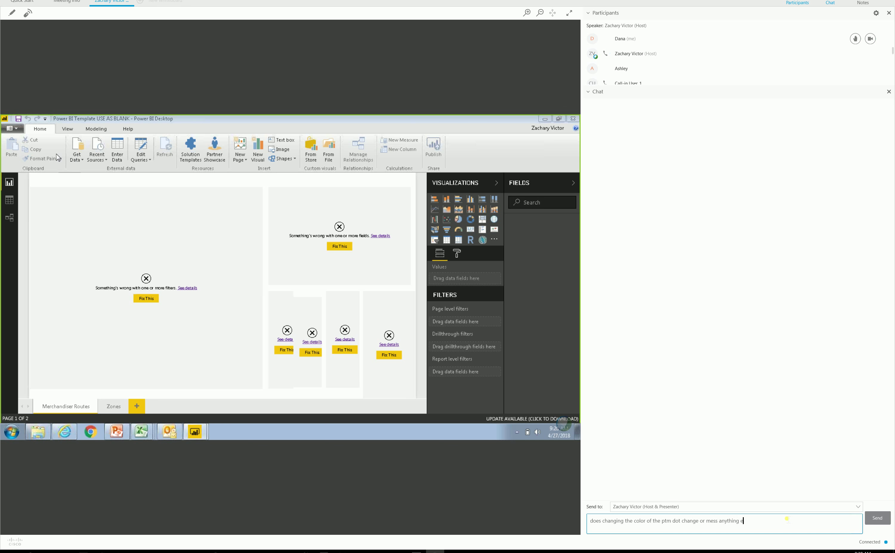
pyautogui.write('lse up?')
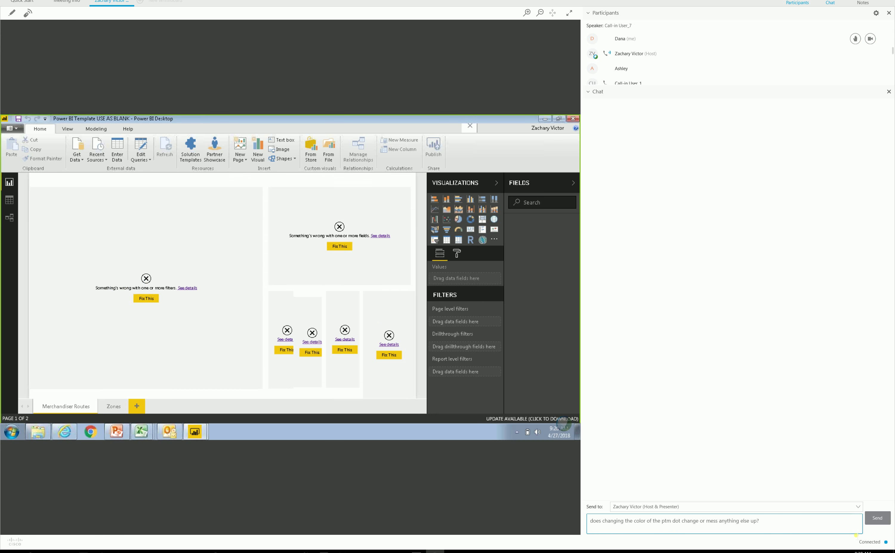
# Send the written chat question to the host and presenter.
pyautogui.click(881, 521)
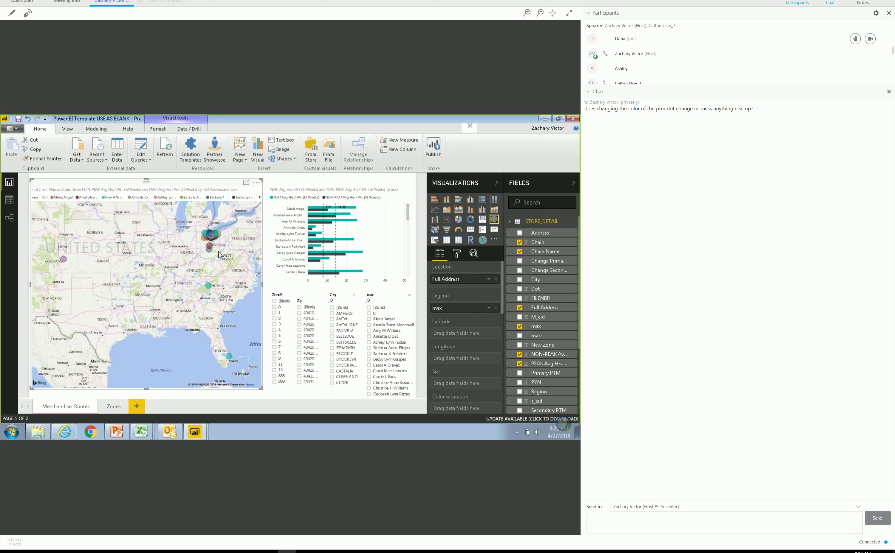
# Look at the PTM_Routing_v2 report in Power BI Desktop and return to the Power BI Template USE AS BLANK report.
pyautogui.moveTo(194, 432)
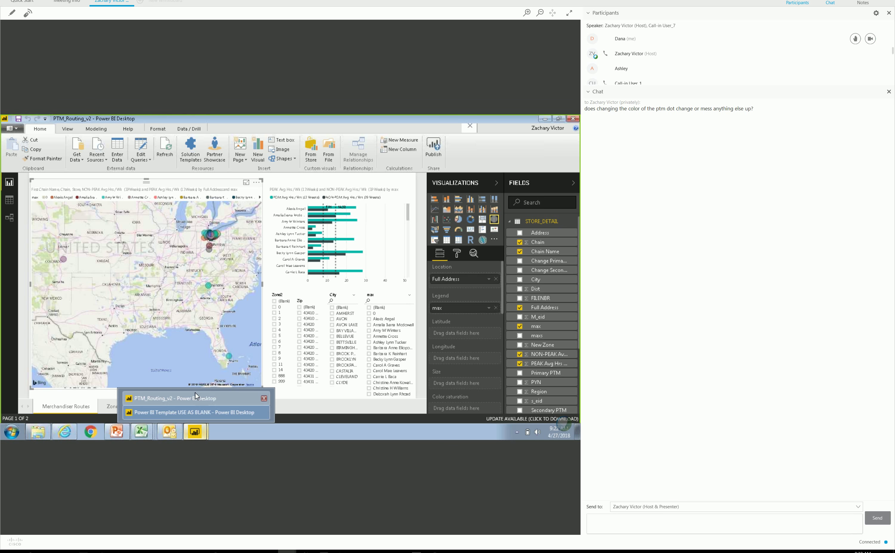
pyautogui.click(195, 392)
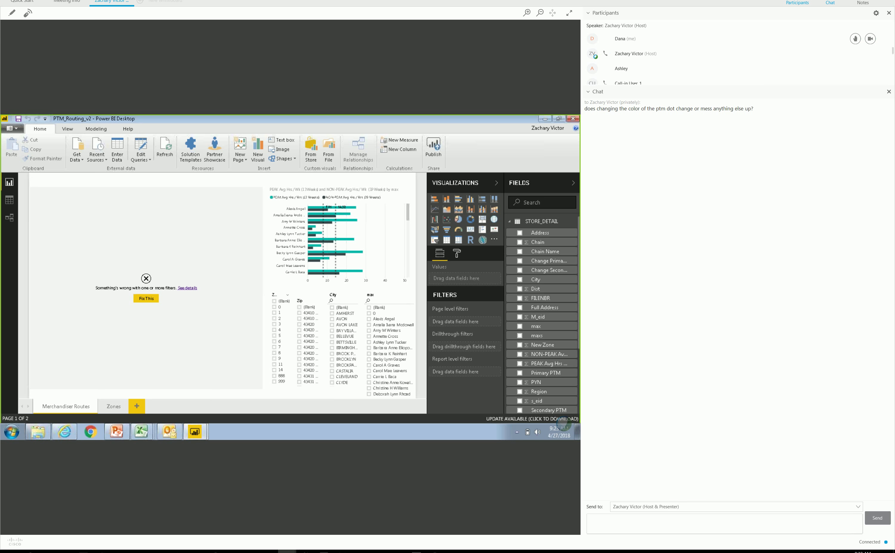
pyautogui.moveTo(195, 432)
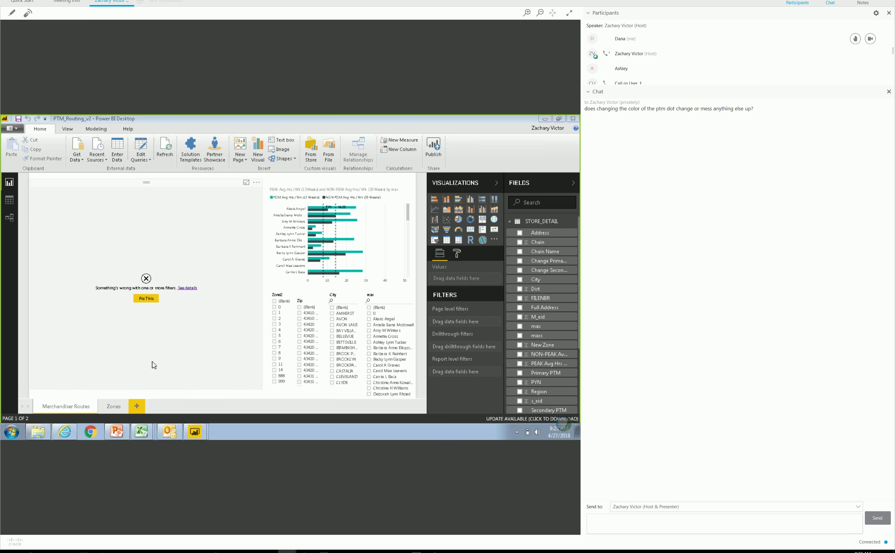
pyautogui.click(195, 432)
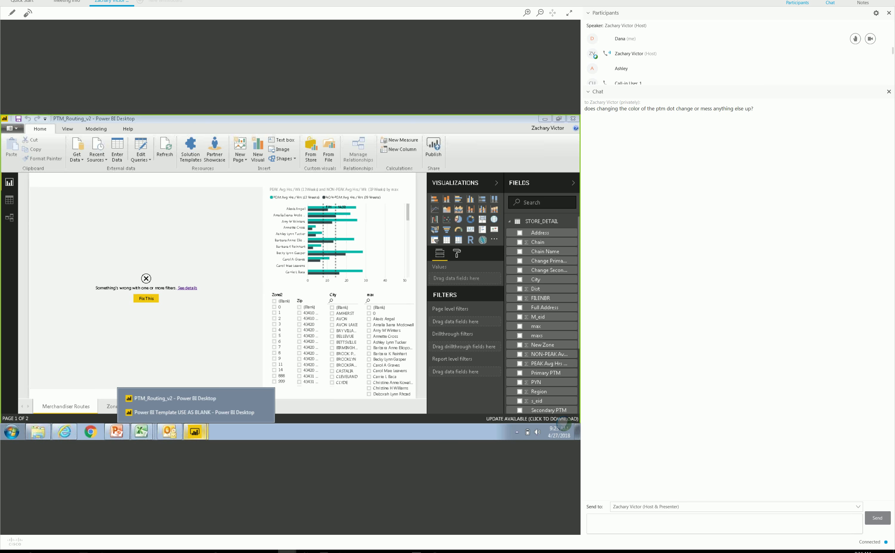
pyautogui.click(186, 419)
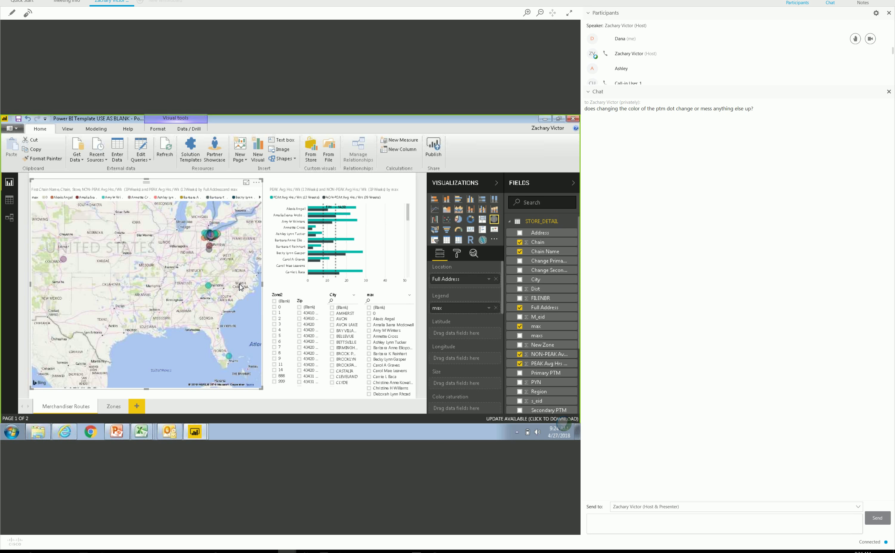
# Inspect the store dots across northern Ohio on the Merchandiser Routes map and filter the page to zone 1.
pyautogui.scroll(2, 174, 254)
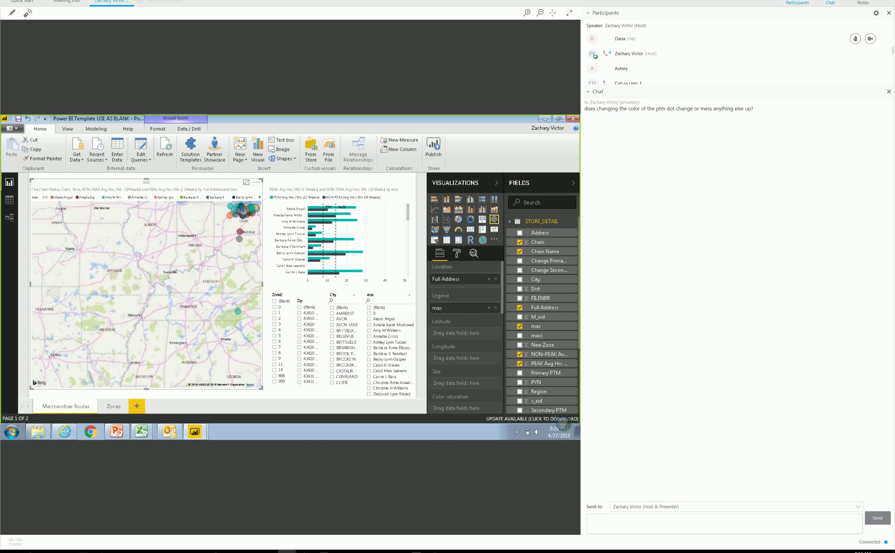
pyautogui.moveTo(190, 269); pyautogui.dragTo(133, 291)
pyautogui.scroll(2, 231, 259)
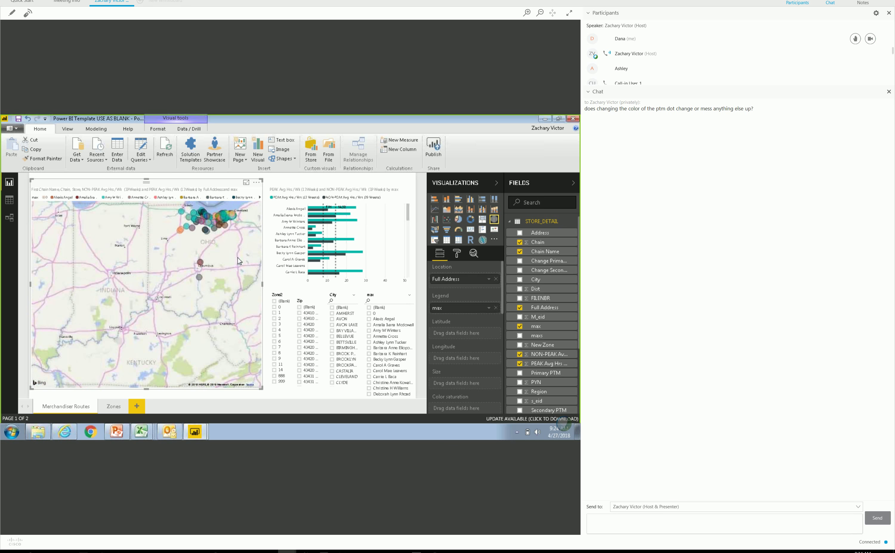
pyautogui.moveTo(183, 265); pyautogui.dragTo(180, 265)
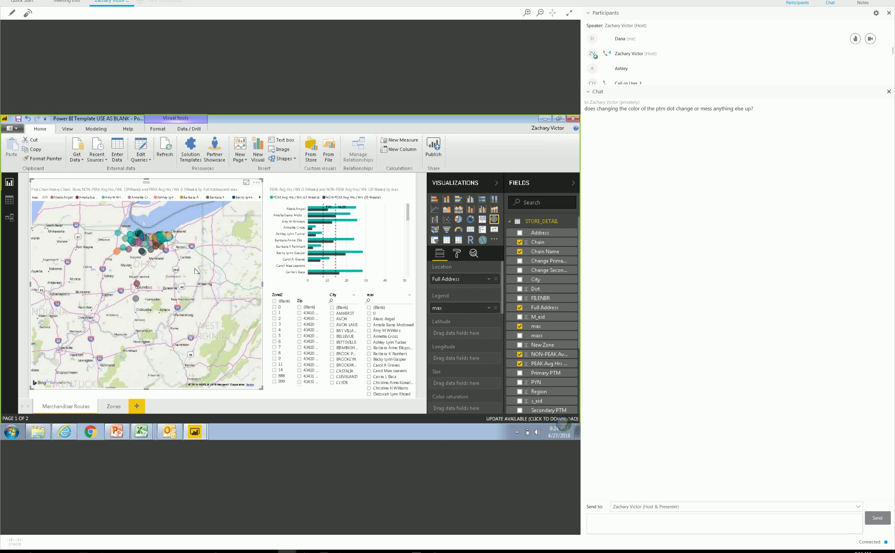
pyautogui.moveTo(172, 237)
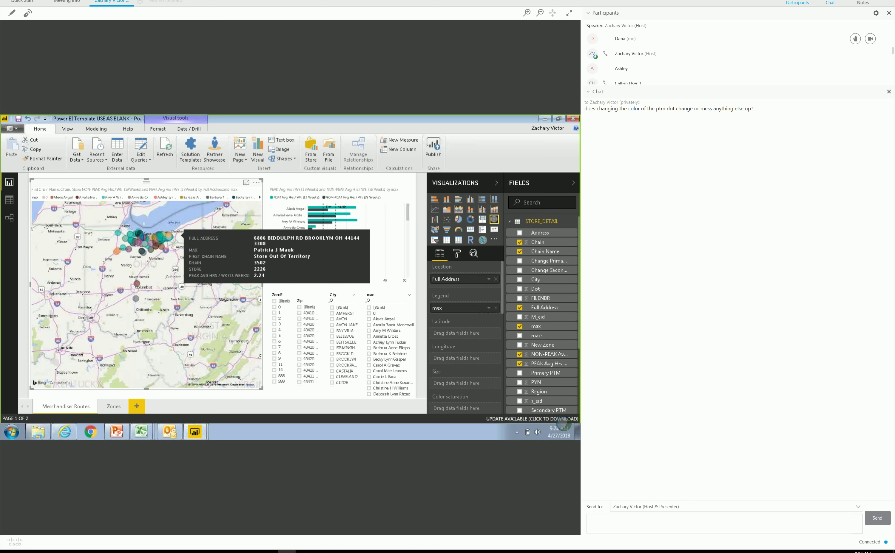
pyautogui.scroll(1, 141, 242)
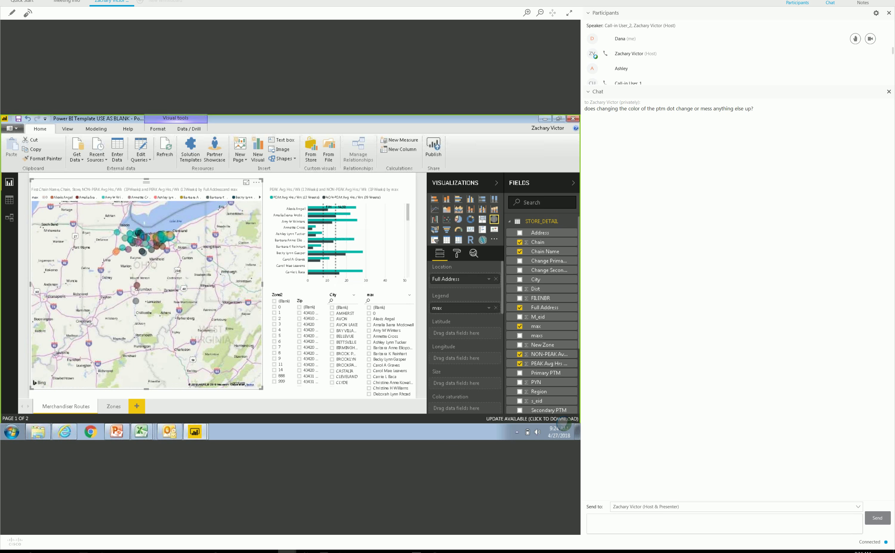
pyautogui.scroll(3, 187, 237)
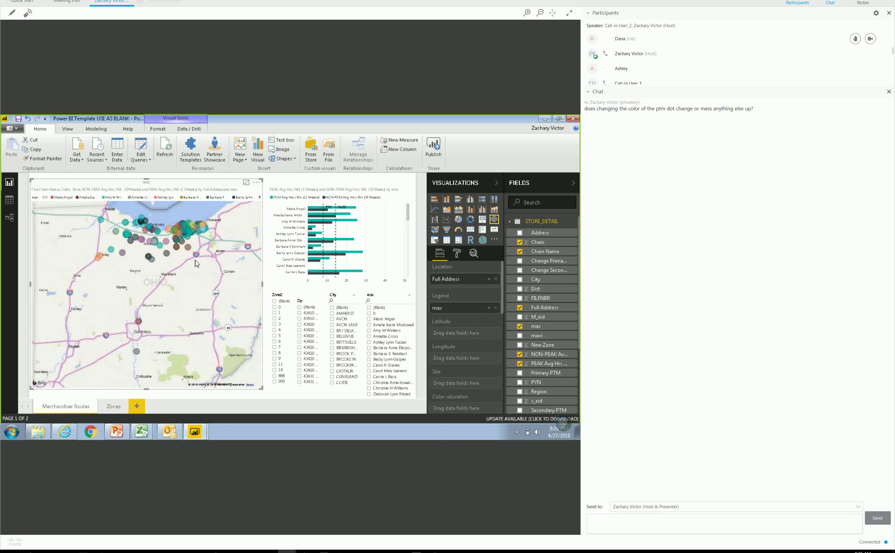
pyautogui.moveTo(184, 242); pyautogui.dragTo(170, 254)
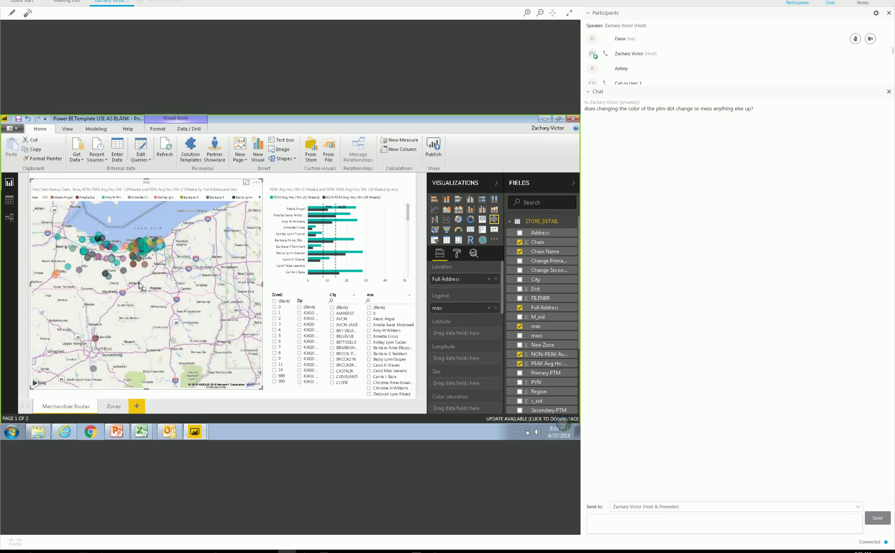
pyautogui.click(275, 314)
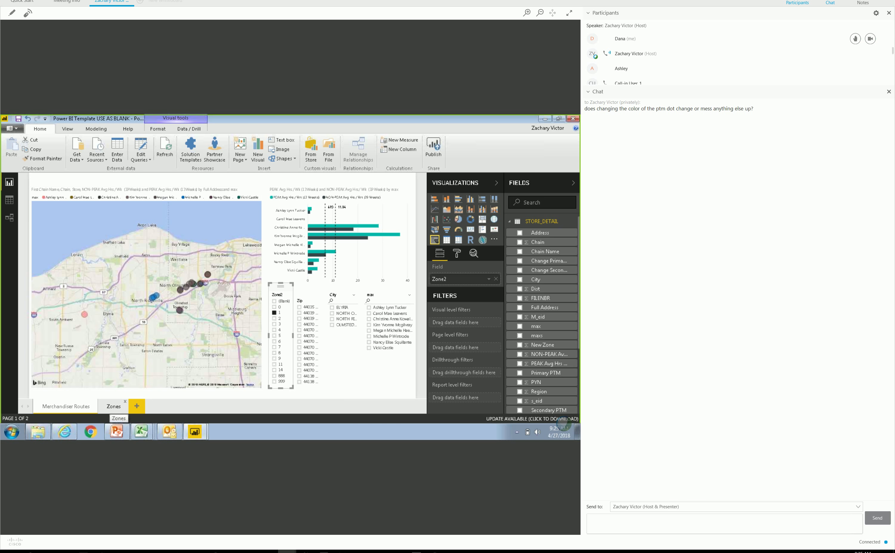
# Compare the zone-coloured store map on the Zones page with the merchandiser-coloured map on the Merchandiser Routes page.
pyautogui.click(114, 406)
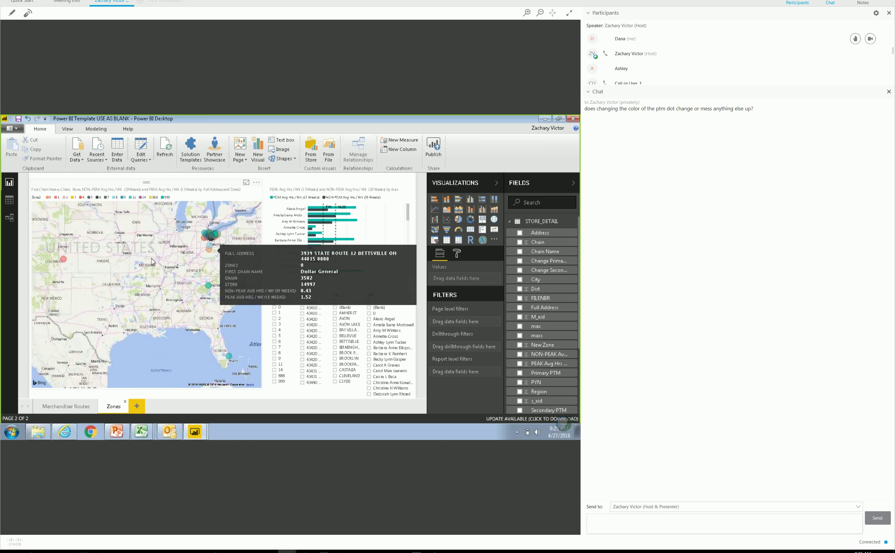
pyautogui.click(136, 268)
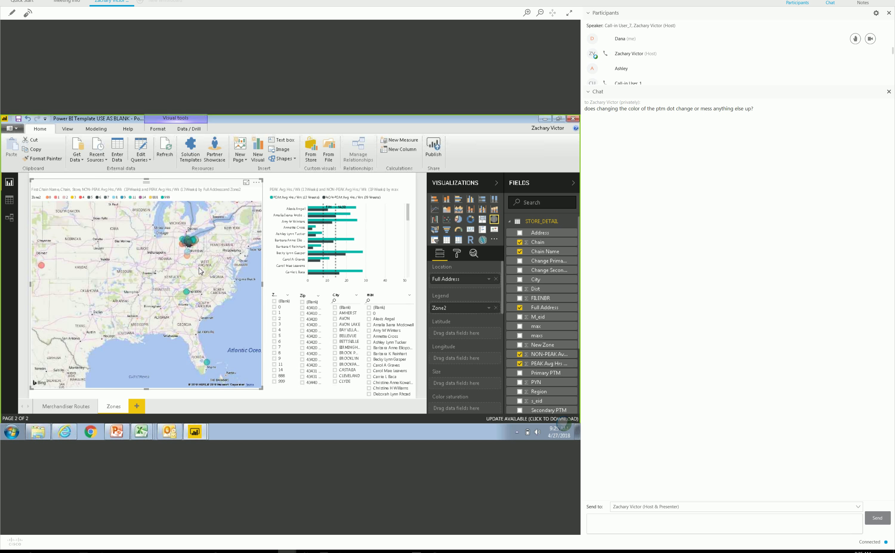
pyautogui.moveTo(143, 275); pyautogui.dragTo(111, 288)
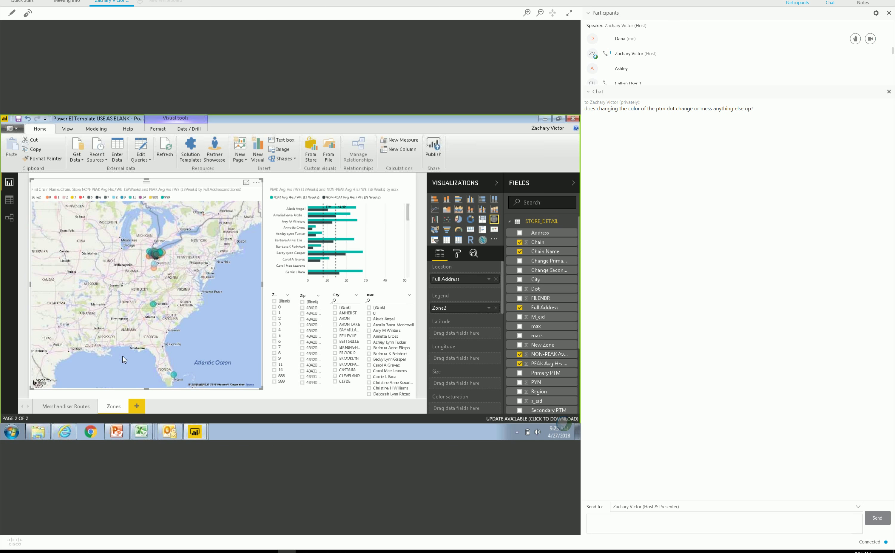
pyautogui.click(82, 406)
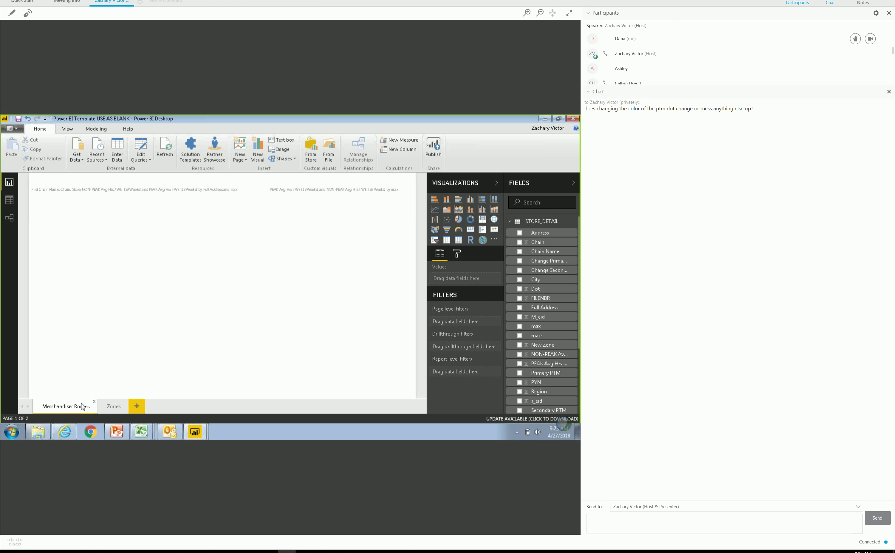
pyautogui.click(114, 406)
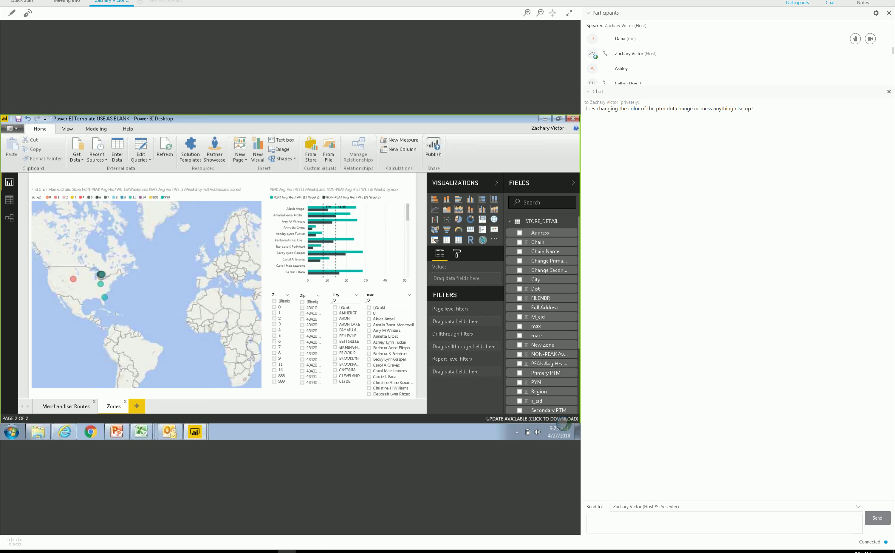
pyautogui.click(65, 406)
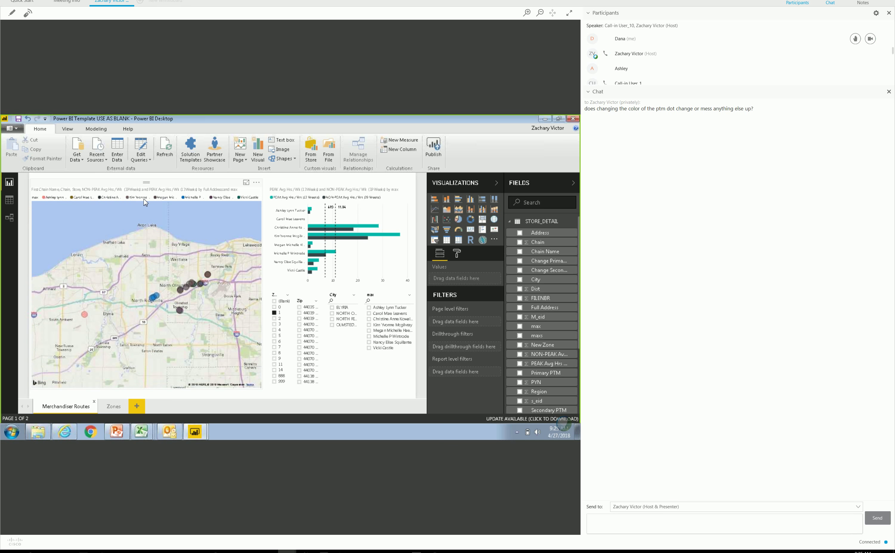
# Filter the Zones page to show zones 0 and 1 together.
pyautogui.click(276, 312)
pyautogui.click(82, 201)
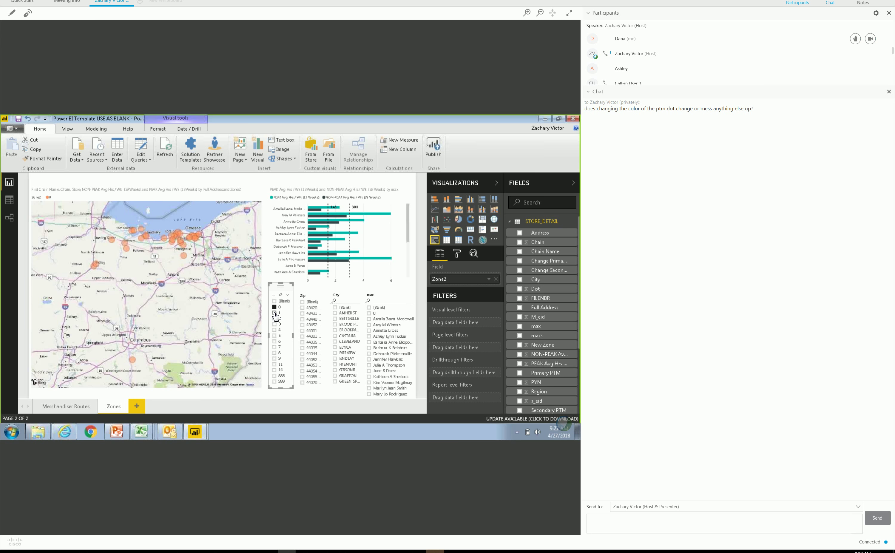
pyautogui.keyDown('ctrl'); pyautogui.click(275, 313); pyautogui.keyUp('ctrl')
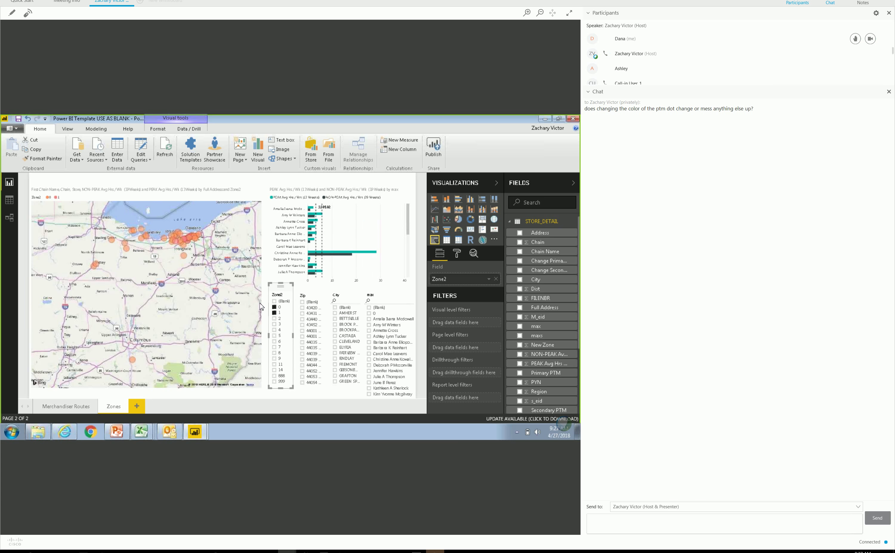
# Change the data color of zone 1 on the Zones page map to teal.
pyautogui.click(221, 271)
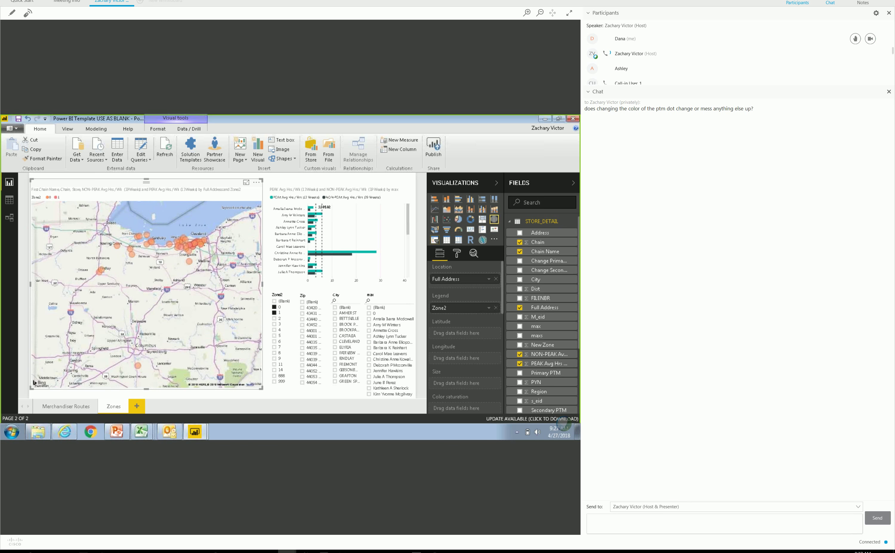
pyautogui.scroll(2, 224, 267)
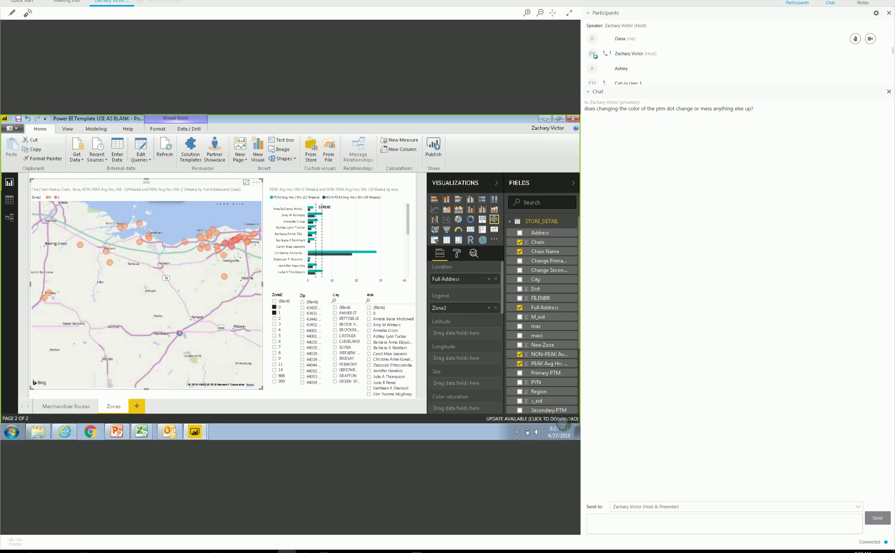
pyautogui.moveTo(239, 256); pyautogui.dragTo(174, 261)
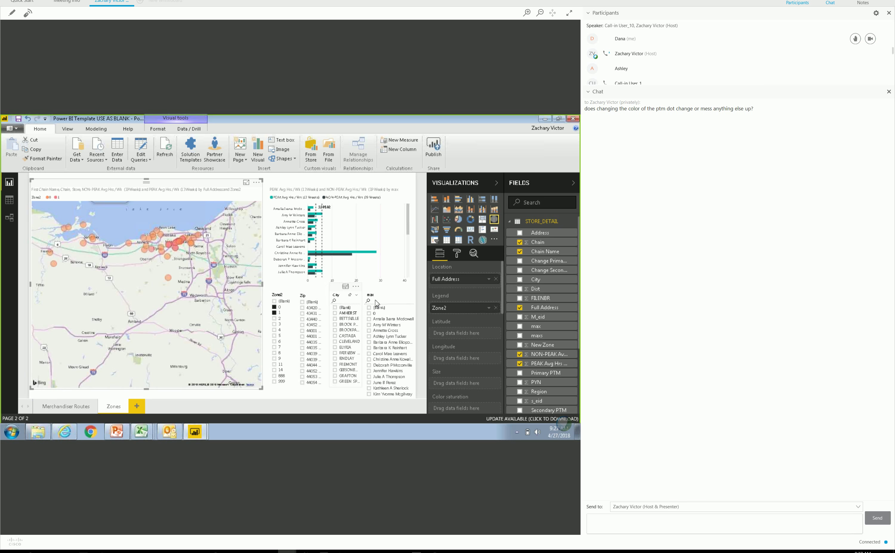
pyautogui.click(457, 253)
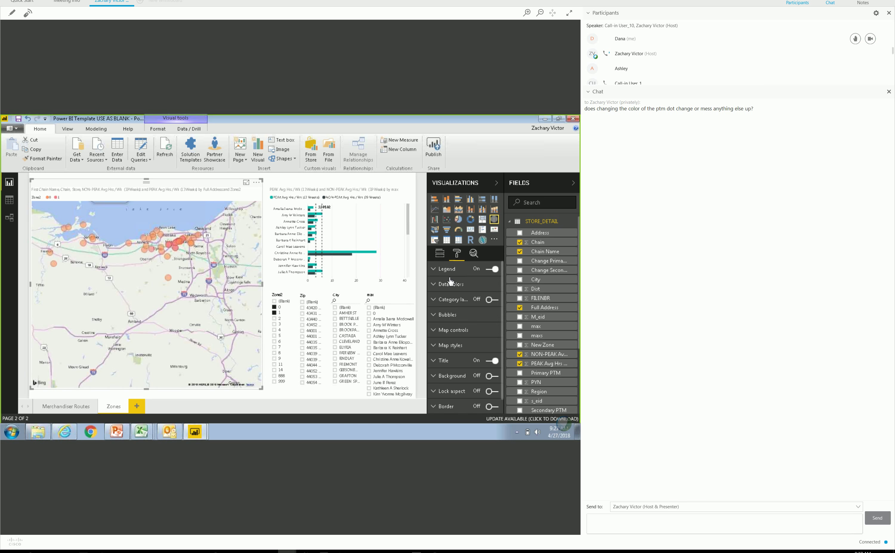
pyautogui.click(450, 284)
pyautogui.click(487, 315)
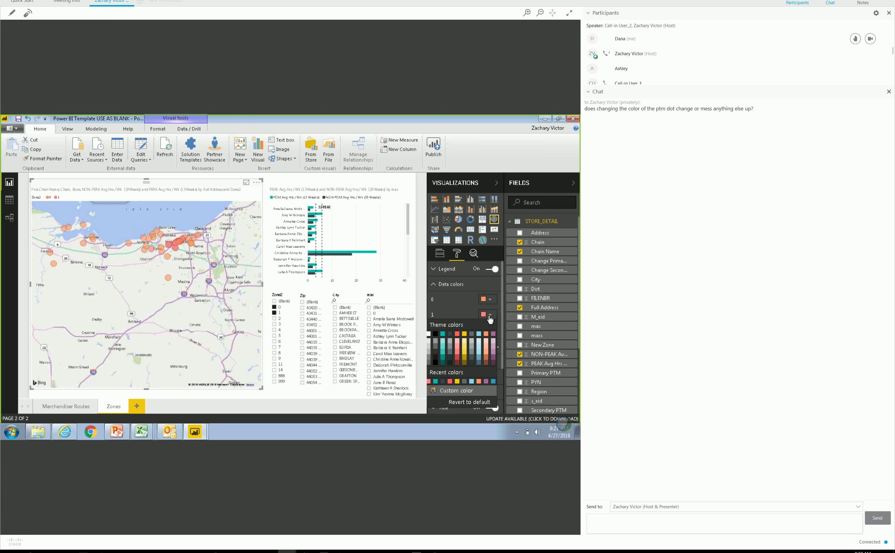
pyautogui.click(436, 382)
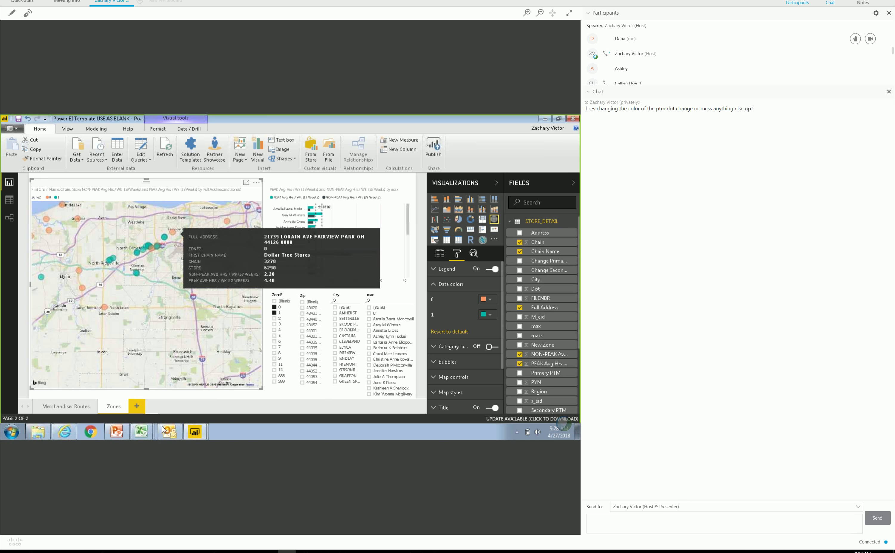
# Switch to the Presentation Spreadsheet in Excel and filter the STORE_DETAIL sheet's Store column to 6290.
pyautogui.moveTo(142, 432)
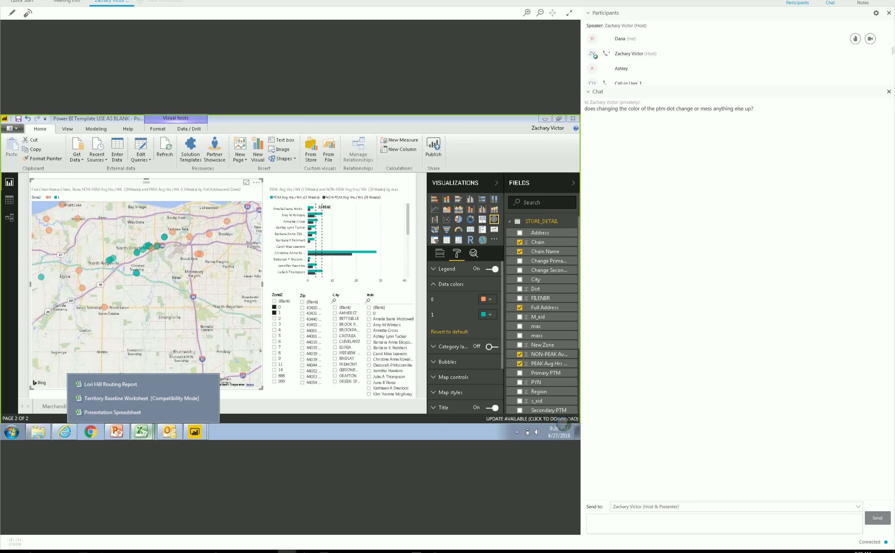
pyautogui.click(123, 412)
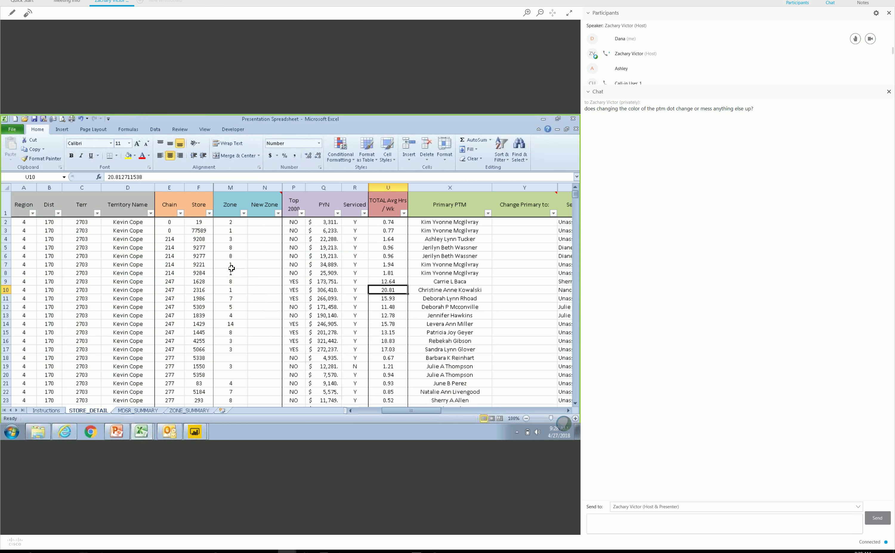
pyautogui.click(209, 213)
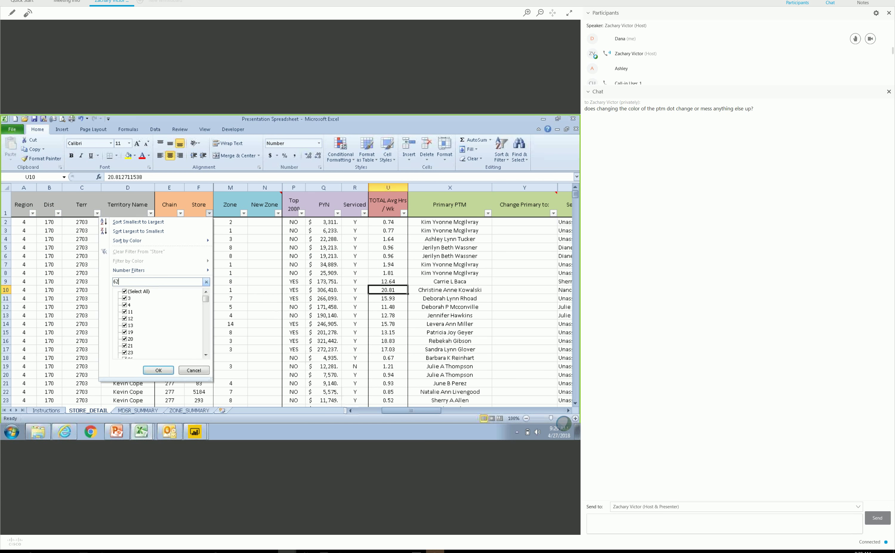
pyautogui.write('6290')
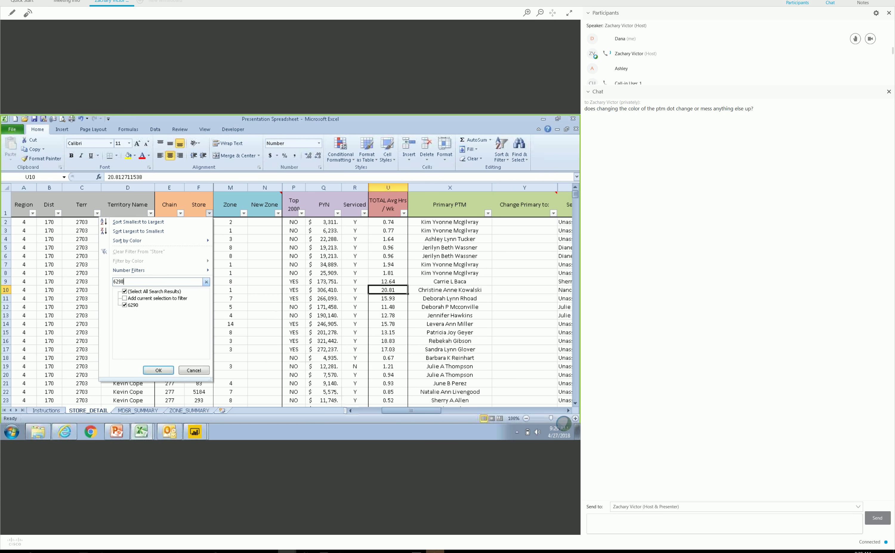
pyautogui.press('Return')
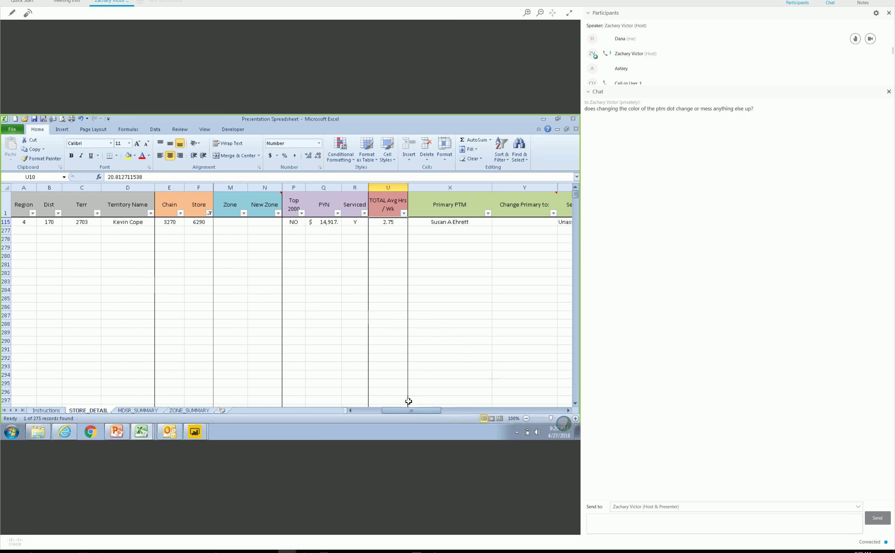
# Set the New Zone of store 6290 to 1 on the STORE_DETAIL sheet.
pyautogui.moveTo(415, 414); pyautogui.dragTo(405, 410)
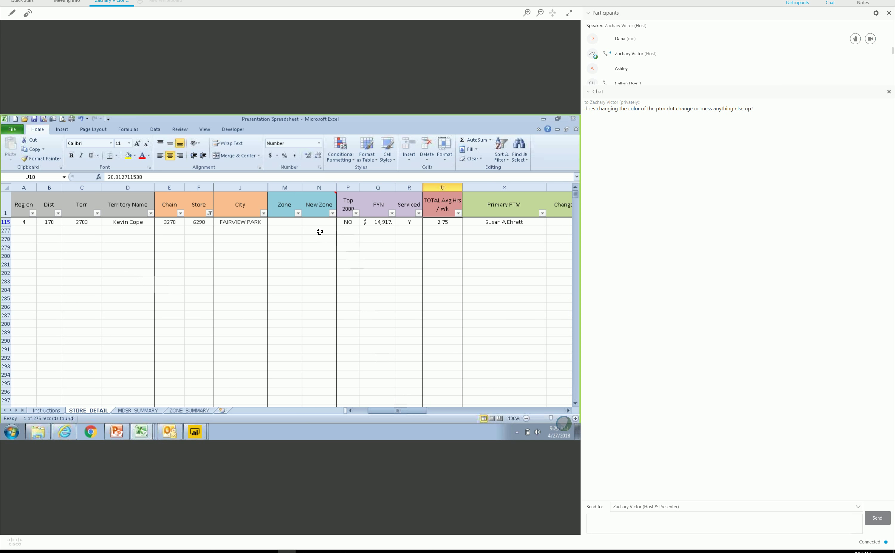
pyautogui.moveTo(316, 201)
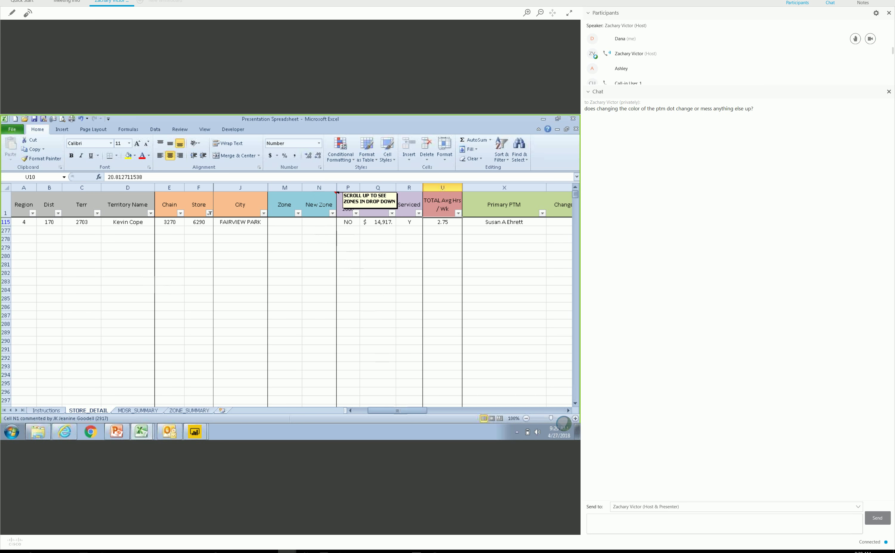
pyautogui.click(316, 221)
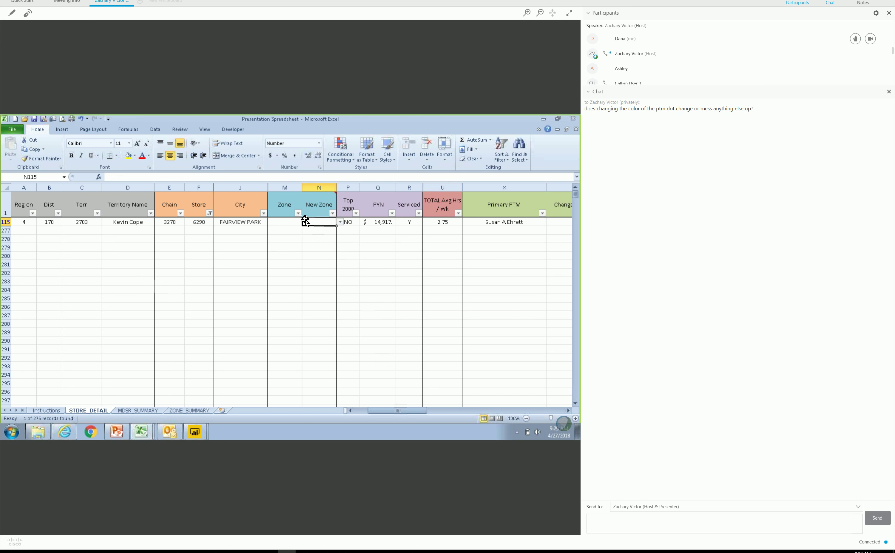
pyautogui.click(340, 222)
pyautogui.click(315, 245)
pyautogui.click(316, 245)
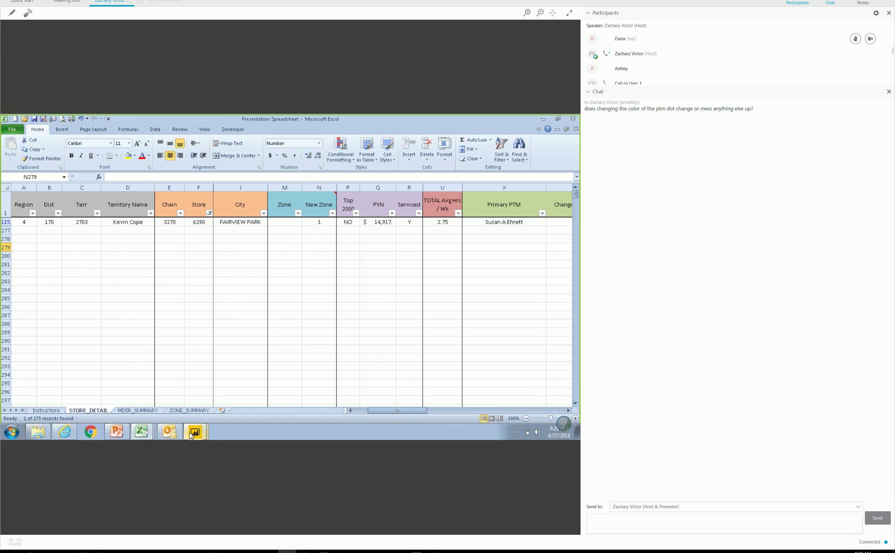
# Switch to the Power BI template and add zones 2, 3, 4 and 5 to the Zone2 filter on the Zones page.
pyautogui.moveTo(191, 435)
pyautogui.click(174, 409)
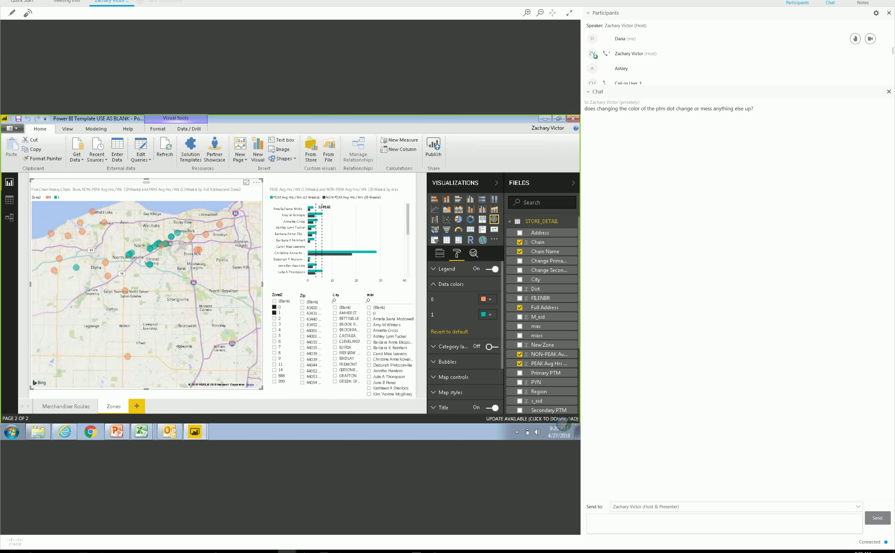
pyautogui.scroll(-3, 254, 233)
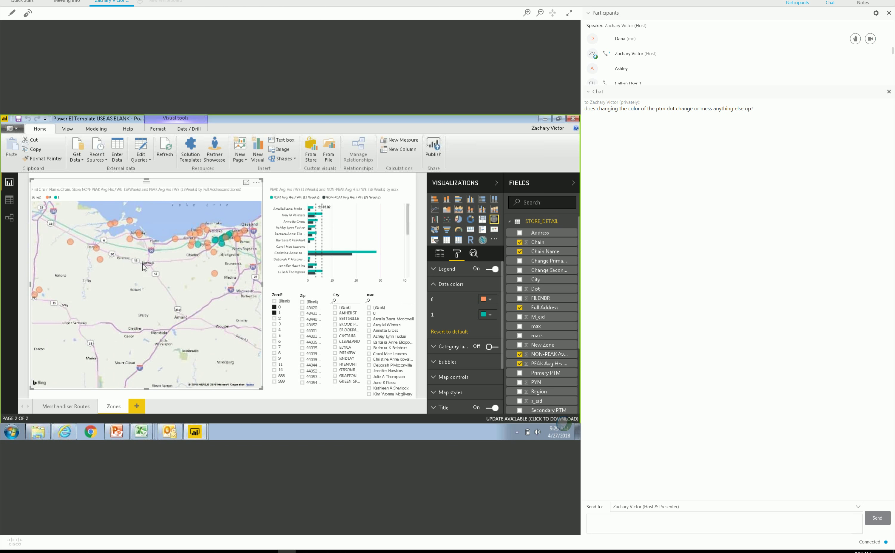
pyautogui.scroll(2, 222, 260)
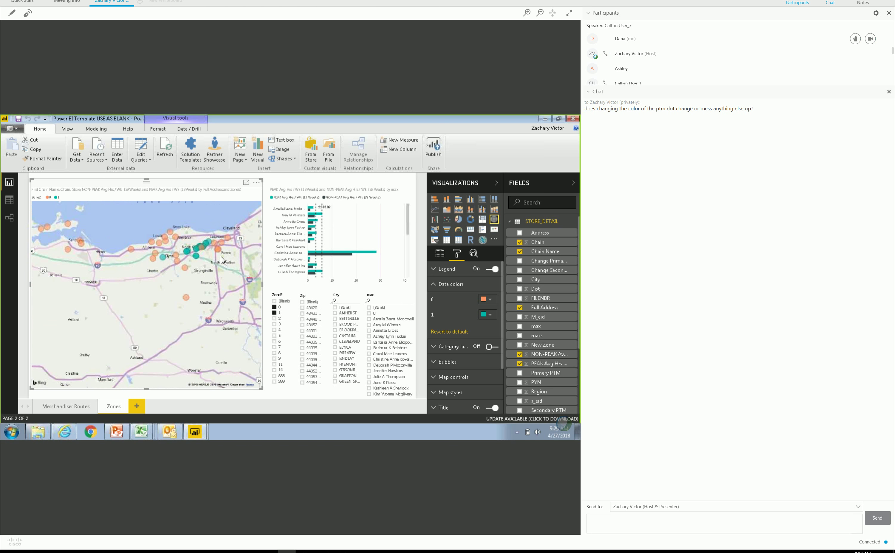
pyautogui.scroll(3, 222, 259)
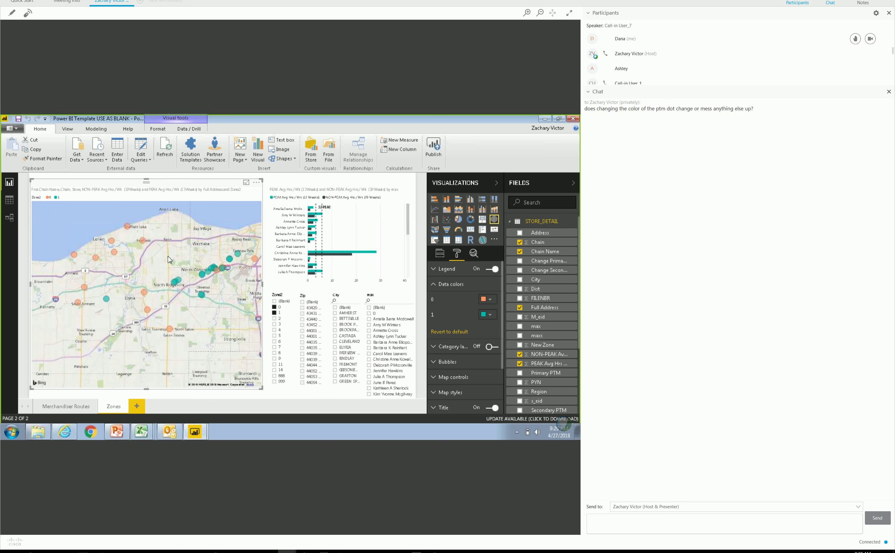
pyautogui.moveTo(189, 259); pyautogui.dragTo(158, 259)
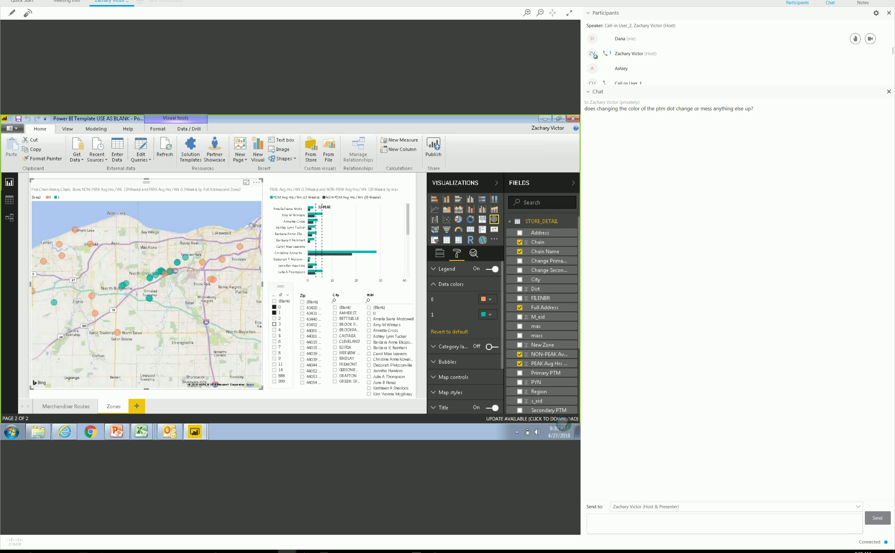
pyautogui.click(275, 318)
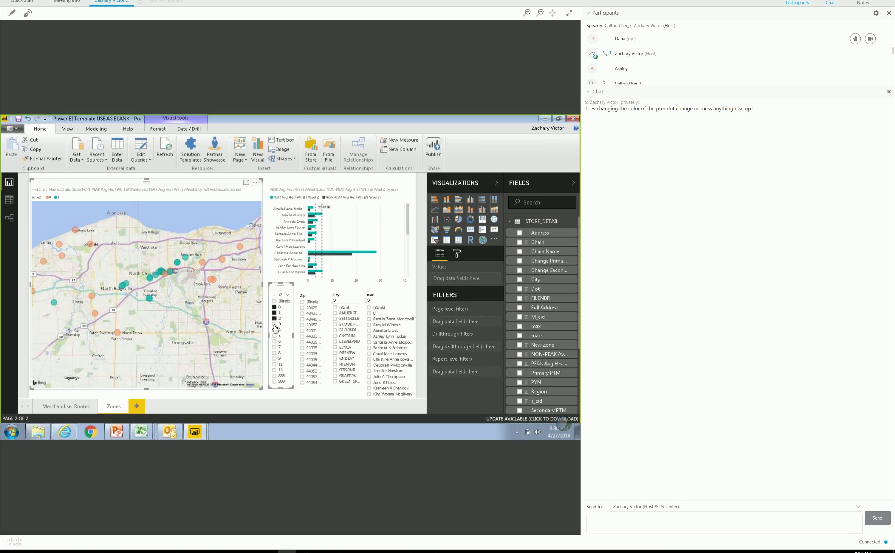
pyautogui.click(274, 324)
pyautogui.click(274, 330)
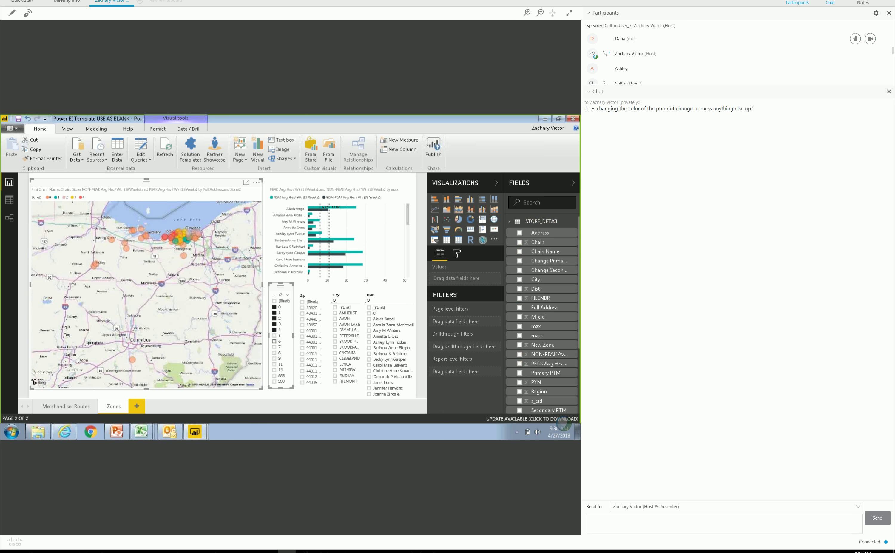
pyautogui.click(274, 336)
pyautogui.click(107, 282)
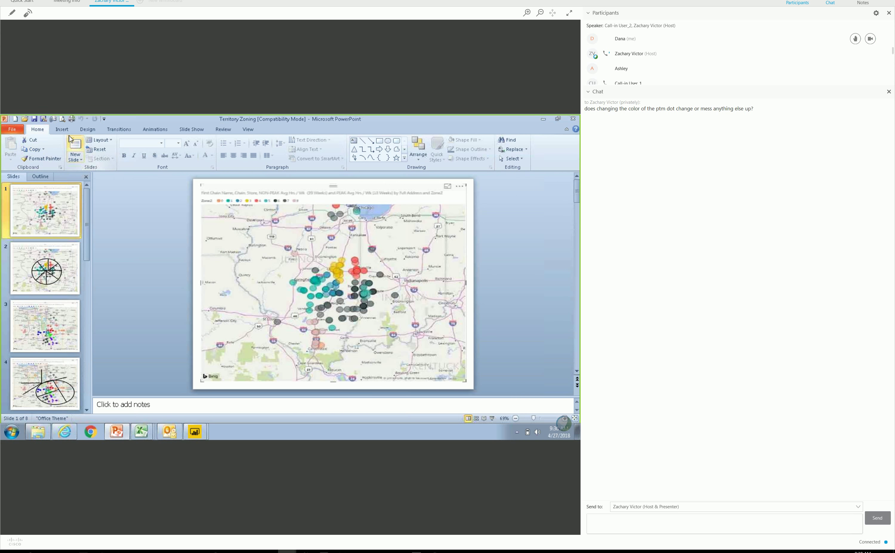
# Switch to the Territory Zoning presentation in PowerPoint and start its slide show from the beginning.
pyautogui.click(87, 130)
pyautogui.click(155, 130)
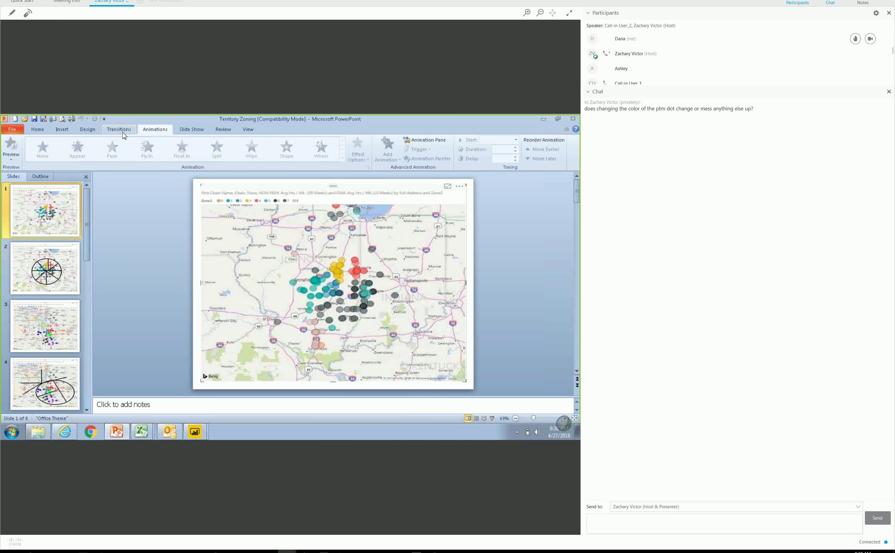
pyautogui.click(191, 129)
pyautogui.click(11, 155)
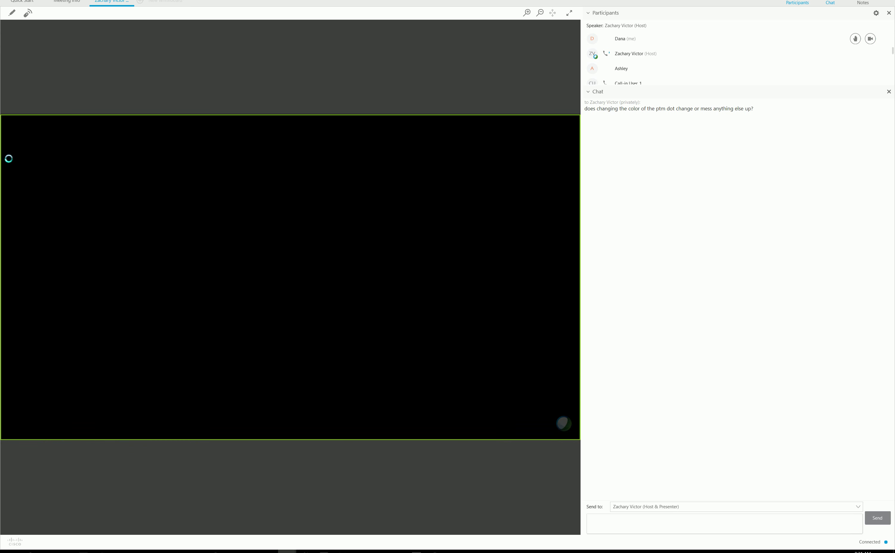
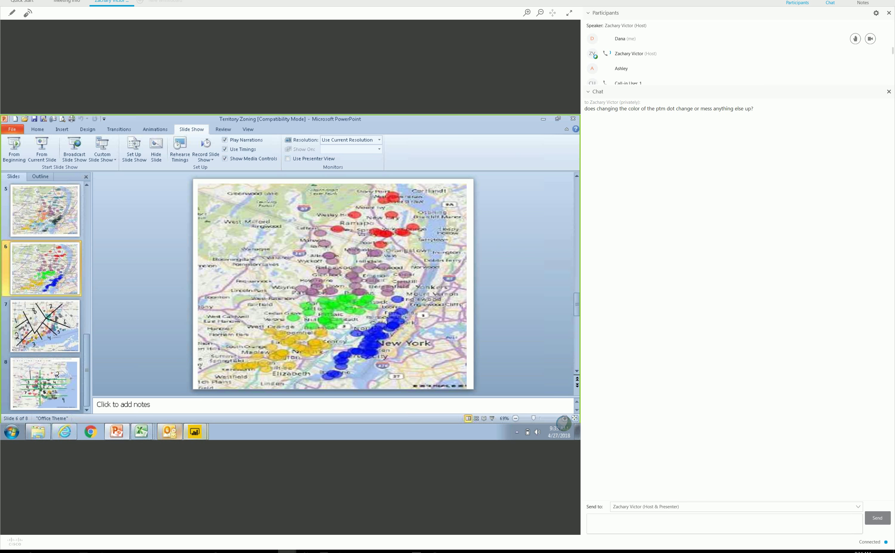
# Switch to the Routing Report workbook in Excel and clear all filters from its STORE_DETAIL sheet.
pyautogui.click(194, 431)
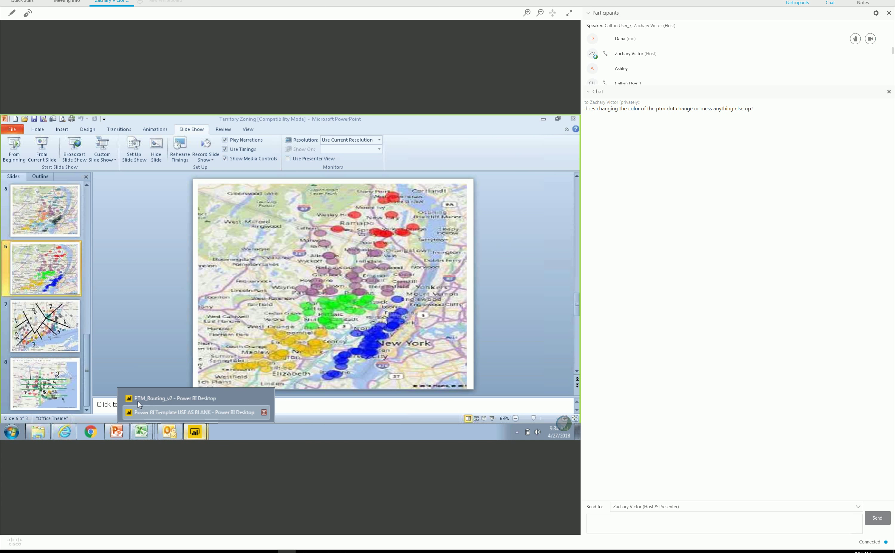
pyautogui.click(140, 412)
pyautogui.moveTo(141, 431)
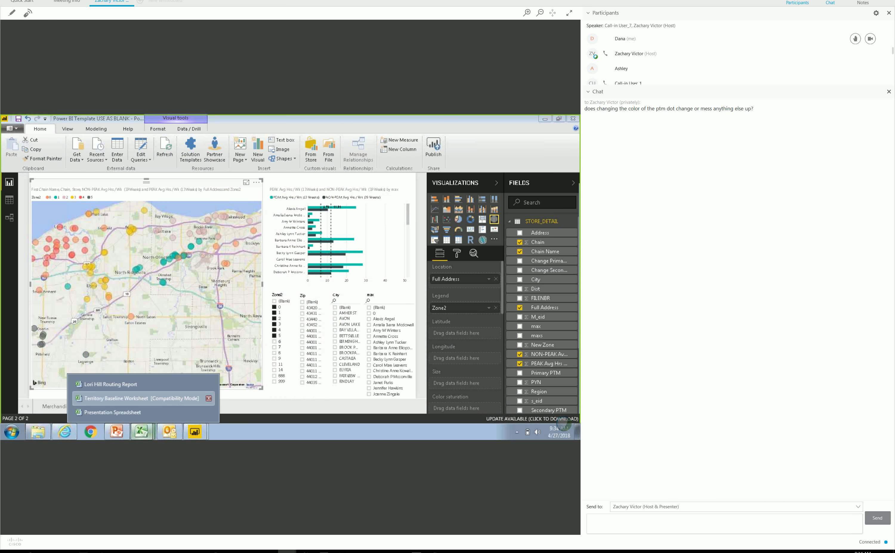
pyautogui.click(131, 400)
pyautogui.click(141, 432)
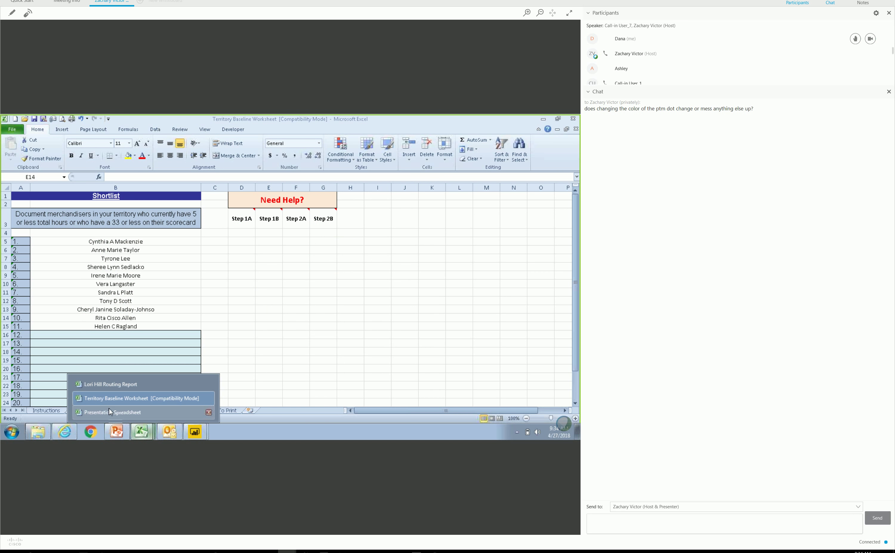
pyautogui.click(109, 384)
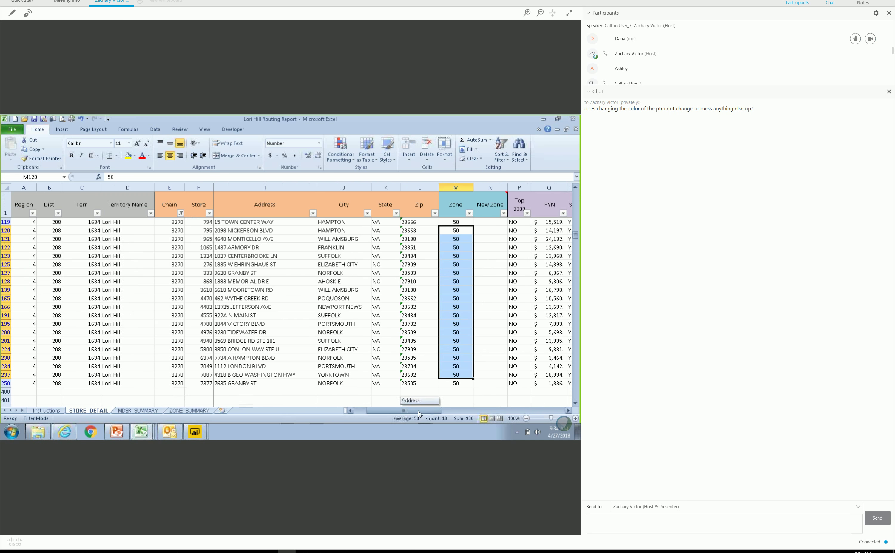
pyautogui.moveTo(576, 235); pyautogui.dragTo(575, 193)
pyautogui.moveTo(403, 412); pyautogui.dragTo(427, 412)
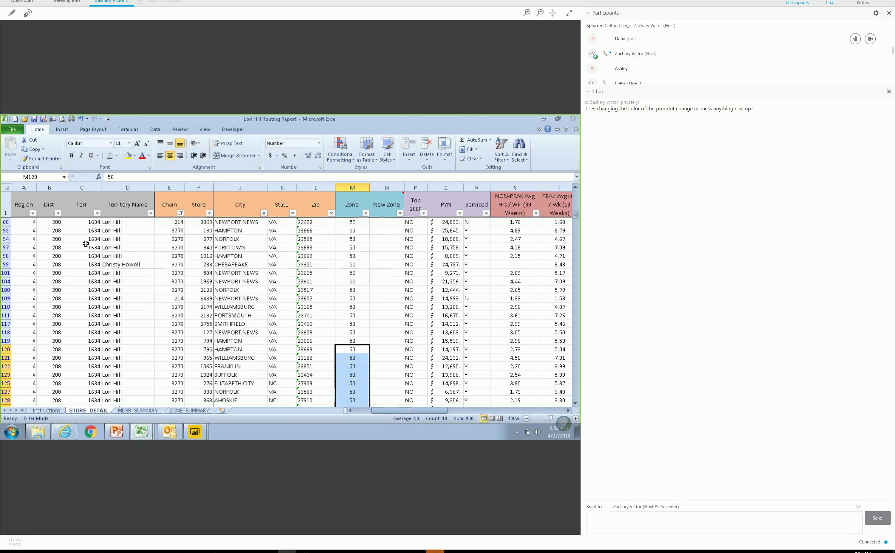
pyautogui.click(155, 130)
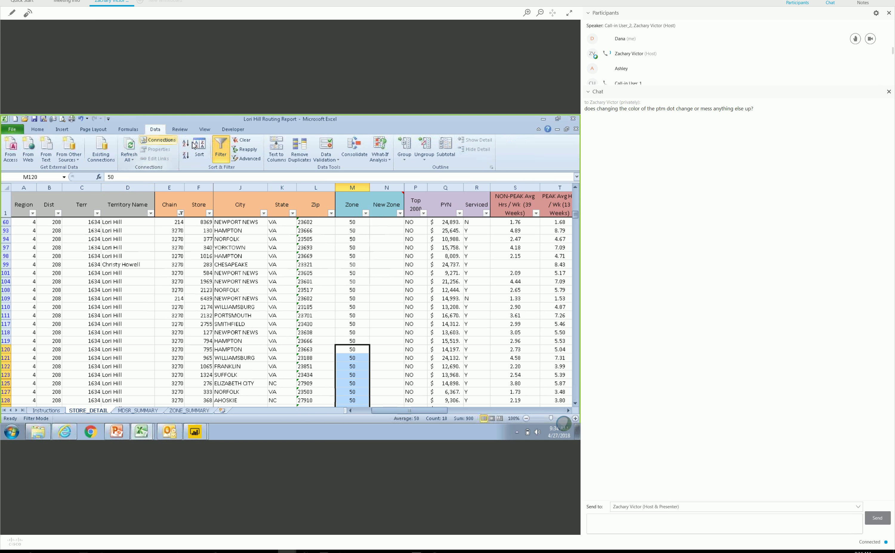
pyautogui.click(241, 141)
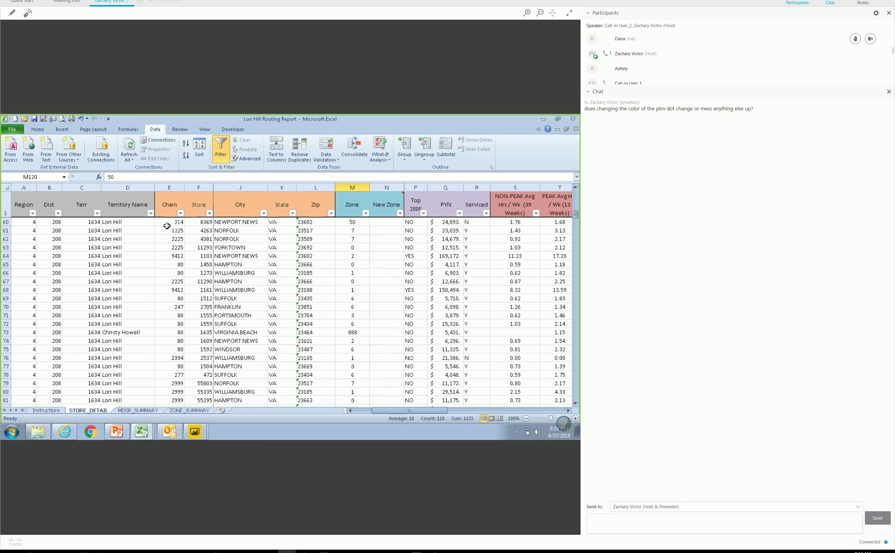
# Sort the STORE_DETAIL sheet by City from A to Z and select the Zone cell of the first Ahoskie store.
pyautogui.click(264, 213)
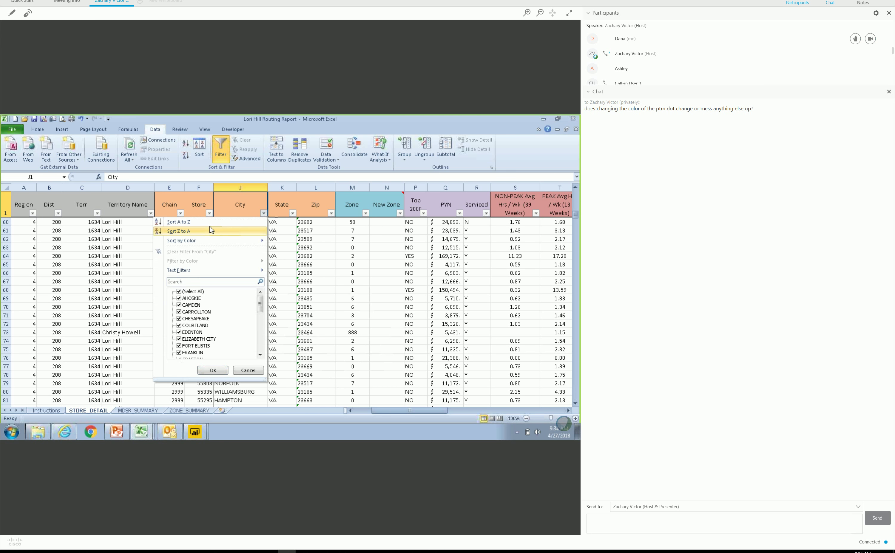
pyautogui.press('Escape')
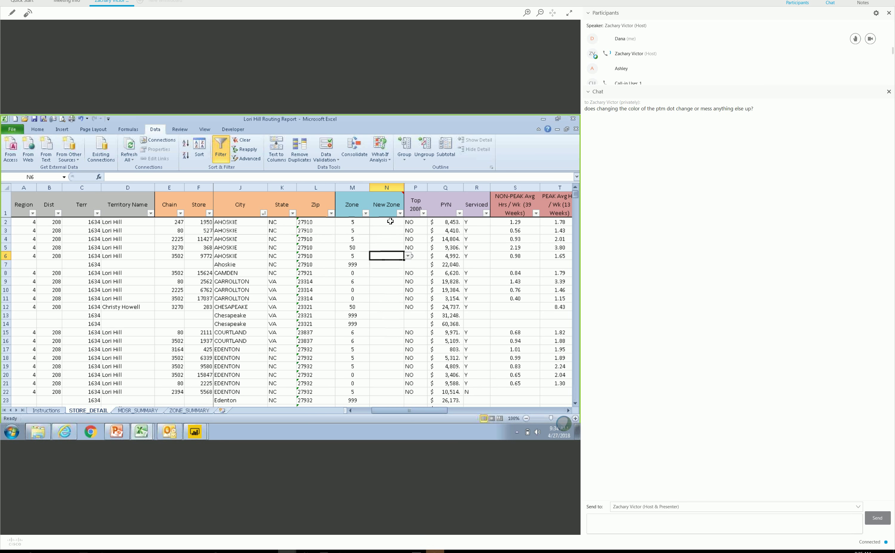
pyautogui.moveTo(354, 224); pyautogui.dragTo(353, 241)
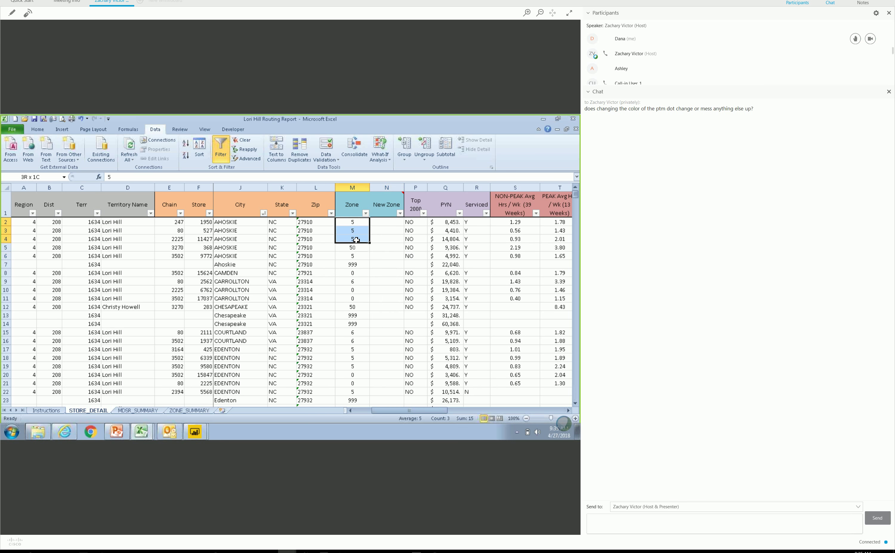
pyautogui.click(353, 223)
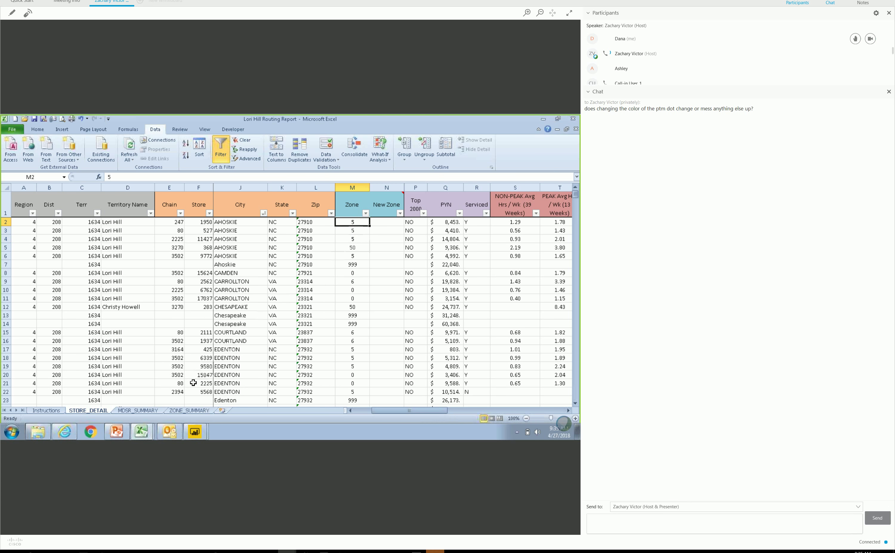
# Check the Zones page map in the Power BI template, return to the Routing Report in Excel and set New Zone to 2 in cells N2 and N3.
pyautogui.click(195, 432)
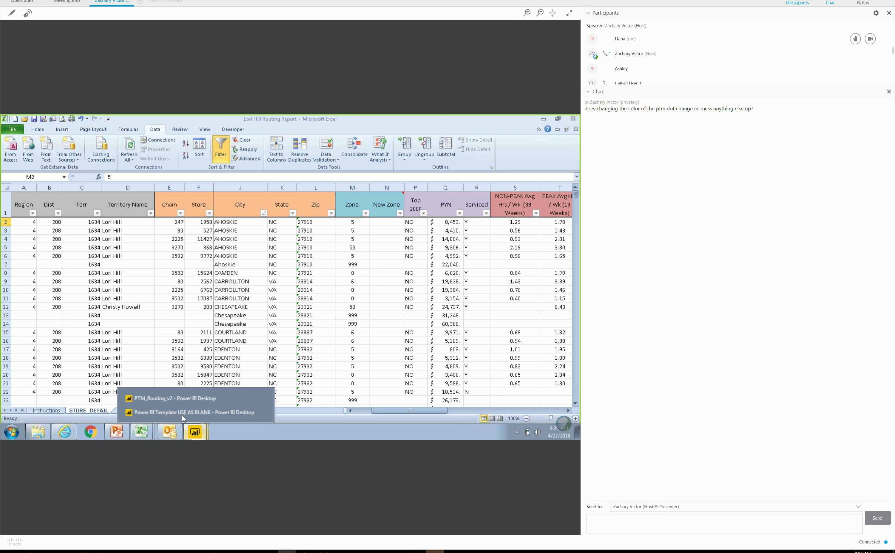
pyautogui.click(182, 414)
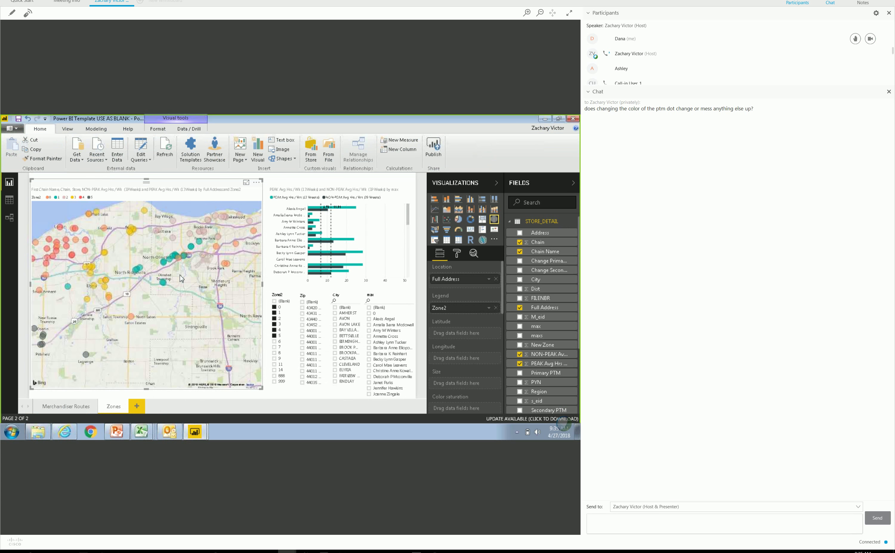
pyautogui.moveTo(180, 260)
pyautogui.click(141, 432)
pyautogui.click(121, 396)
pyautogui.click(389, 223)
pyautogui.write('2')
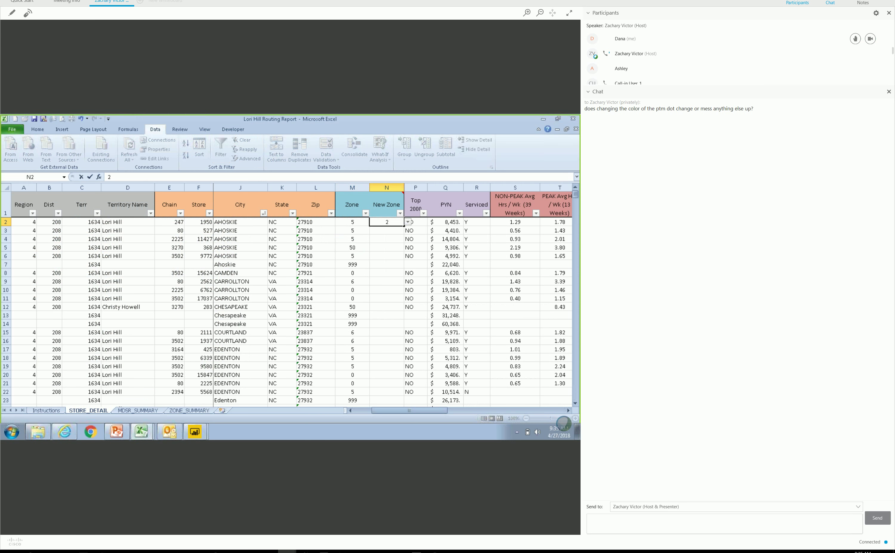
pyautogui.press('Return')
pyautogui.write('2')
pyautogui.press('Return')
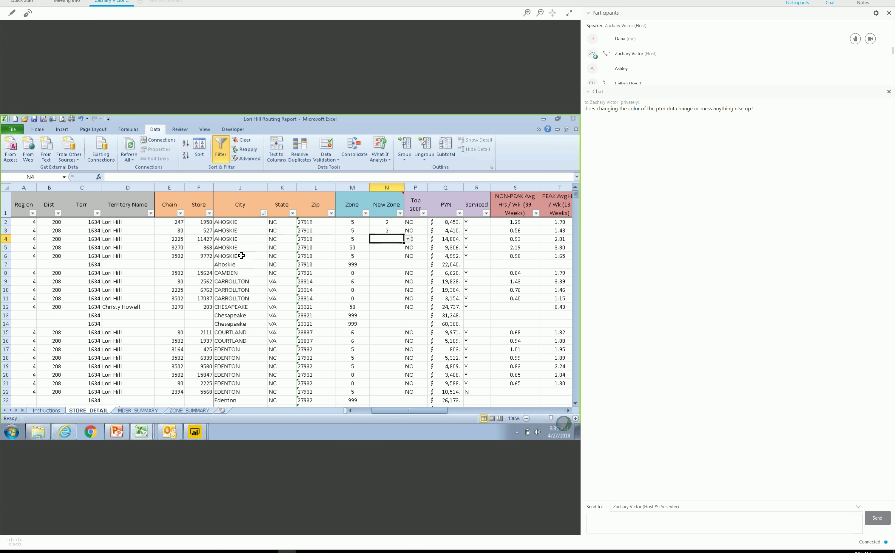
# Filter the STORE_DETAIL sheet's Zone column to show only zones 50, 888 and 999, and select the first Ahoskie store's Zone cell.
pyautogui.click(348, 249)
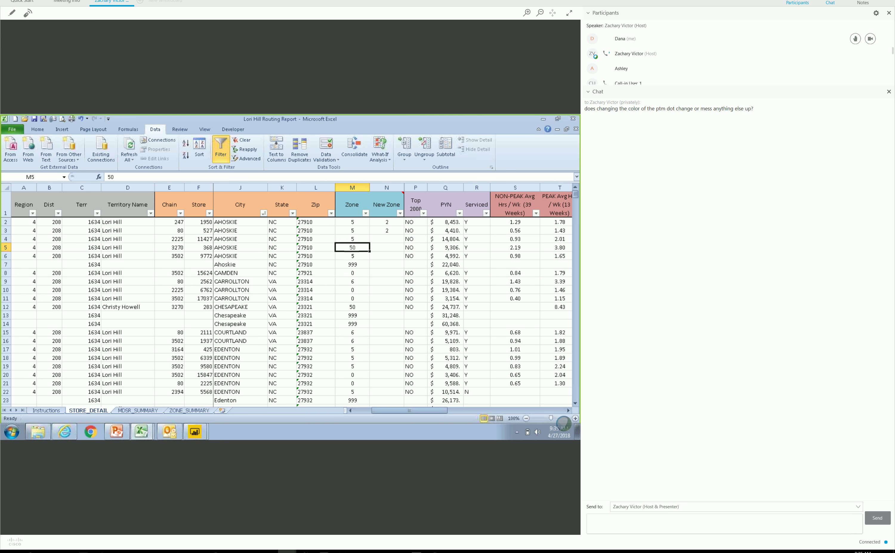
pyautogui.press('Down')
pyautogui.press('Down')
pyautogui.press('Down')
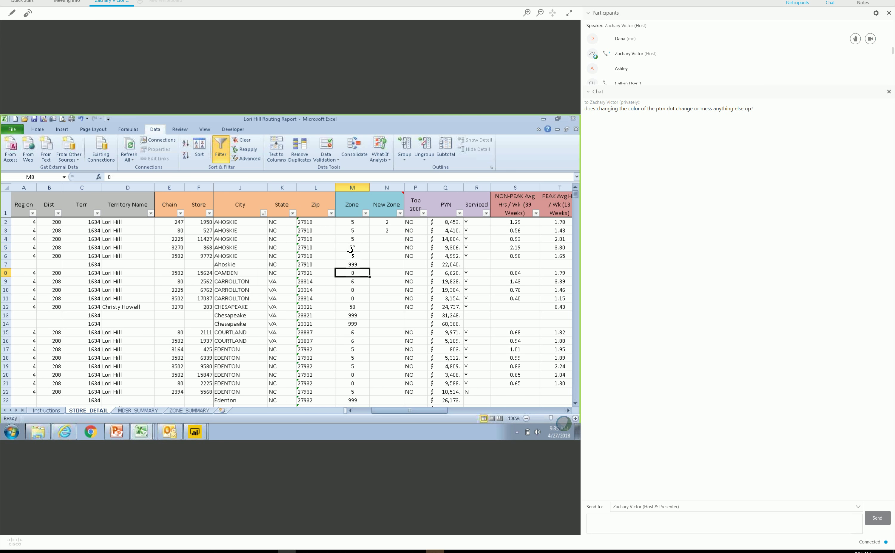
pyautogui.click(366, 213)
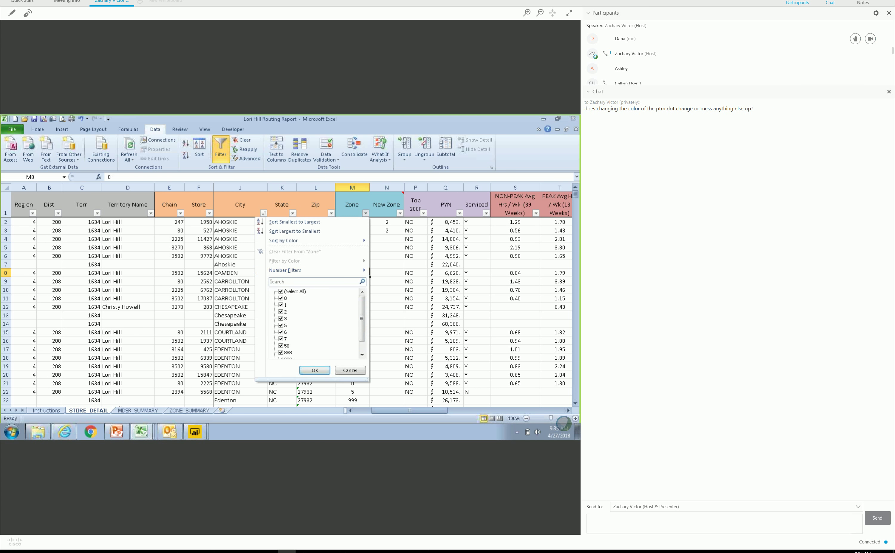
pyautogui.click(281, 291)
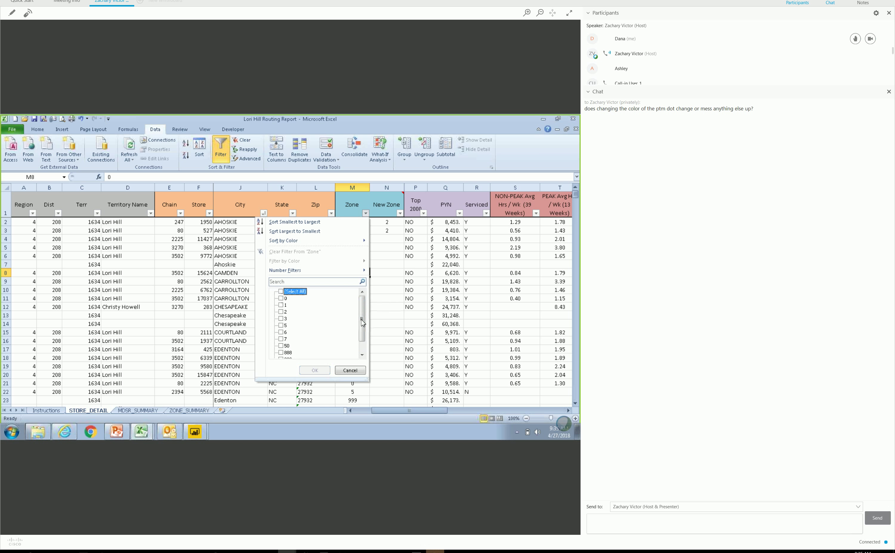
pyautogui.moveTo(363, 323); pyautogui.dragTo(363, 332)
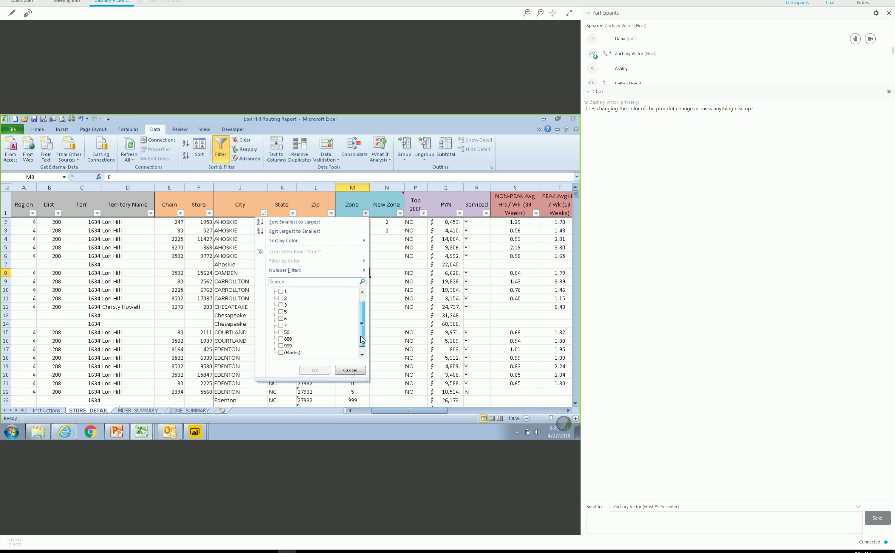
pyautogui.click(281, 333)
pyautogui.click(281, 339)
pyautogui.click(281, 345)
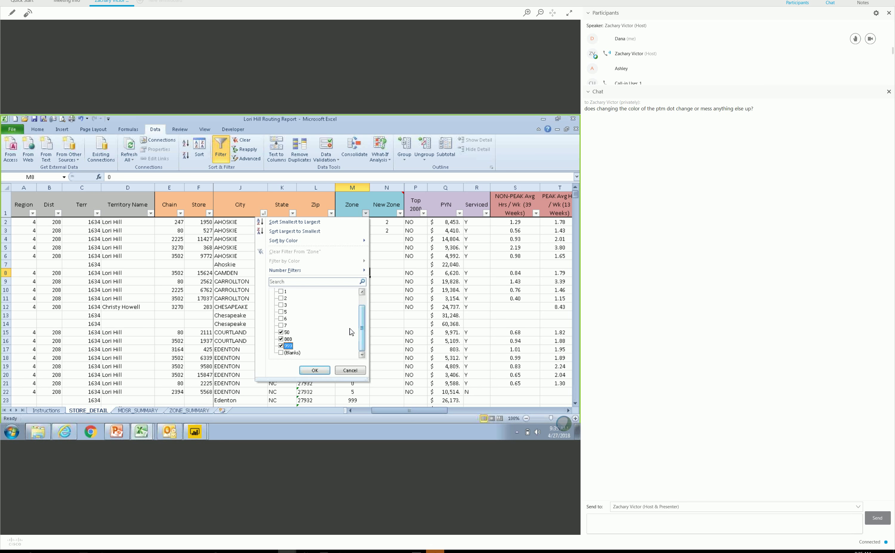
pyautogui.click(313, 371)
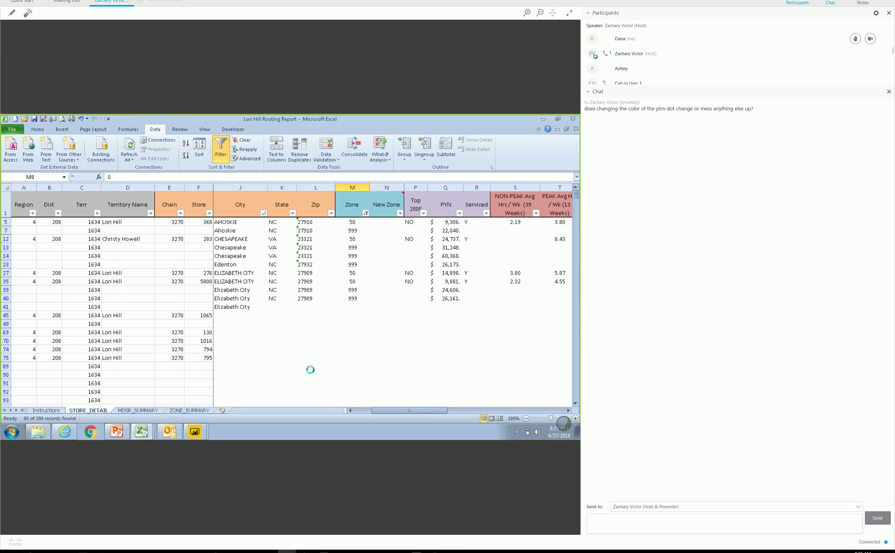
pyautogui.click(358, 222)
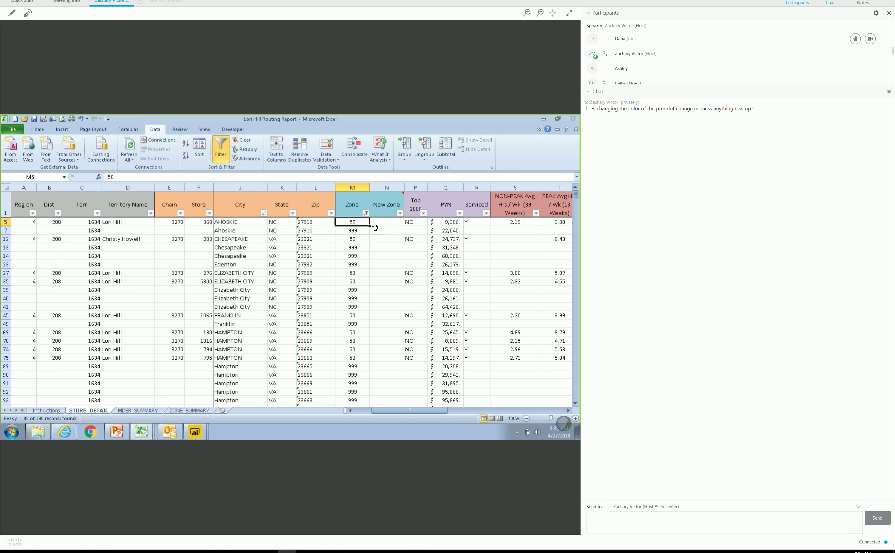
# Narrow the Zone filter to 888 only and check the Primary PTM of the listed Virginia Beach stores.
pyautogui.click(366, 213)
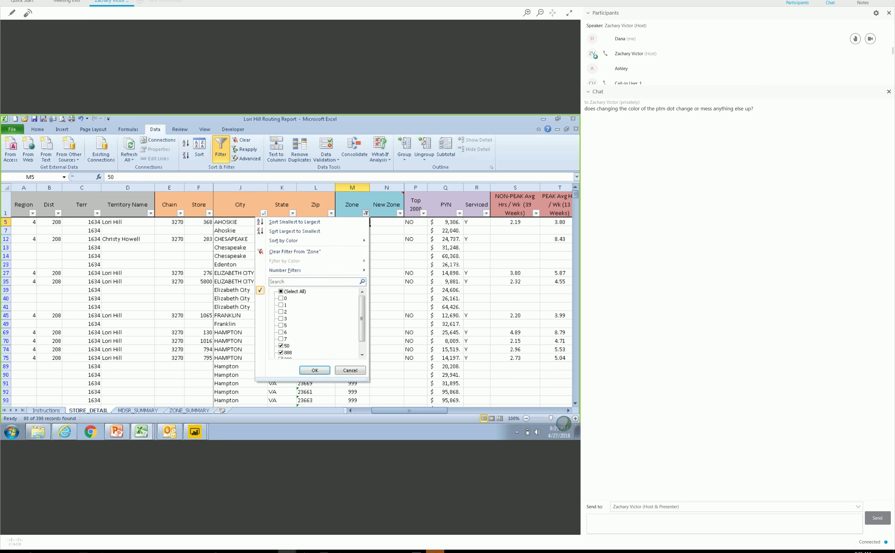
pyautogui.click(291, 292)
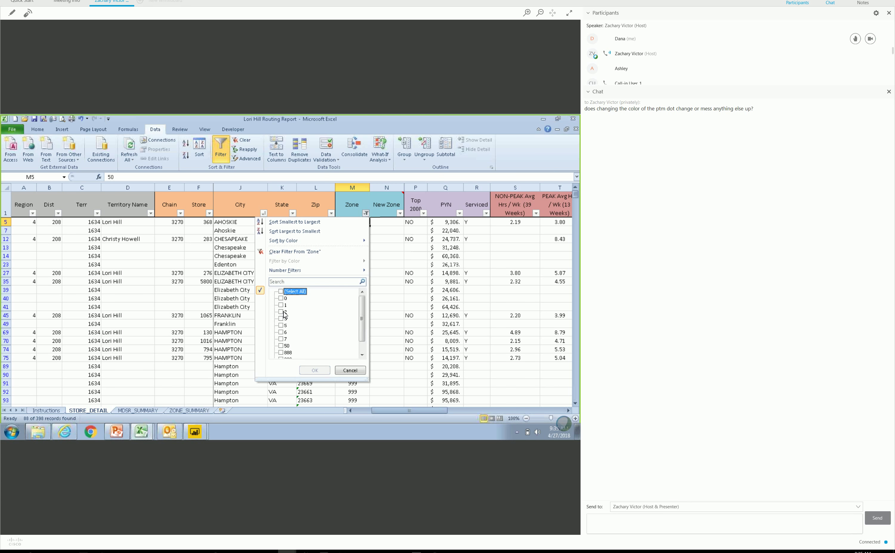
pyautogui.click(281, 353)
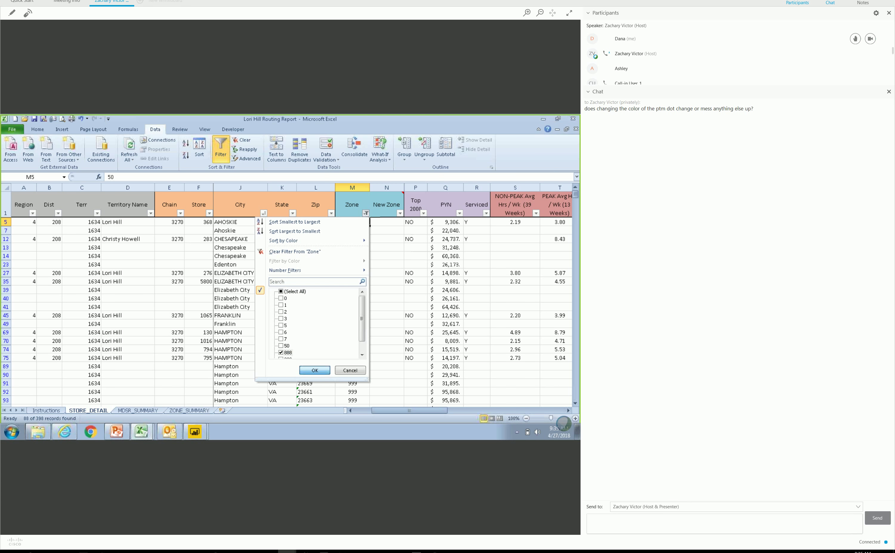
pyautogui.click(314, 370)
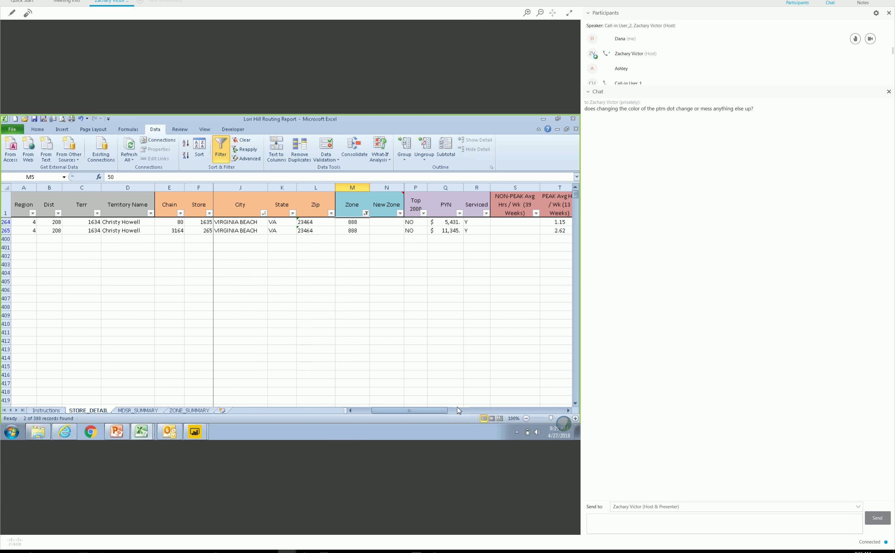
pyautogui.moveTo(434, 410); pyautogui.dragTo(469, 410)
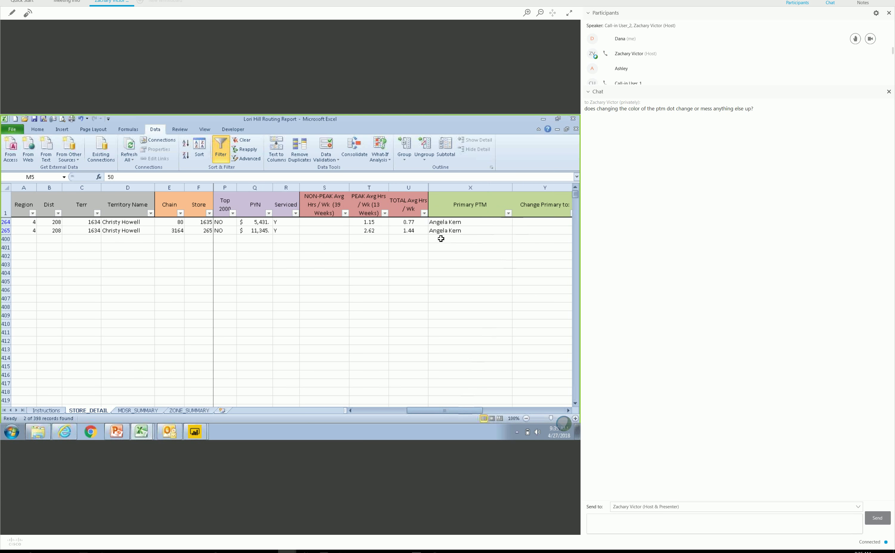
# Filter the MDSR_SUMMARY sheet's Merchandiser Name column to the Primary PTM of the zone 888 stores and review that merchandiser's row.
pyautogui.click(128, 411)
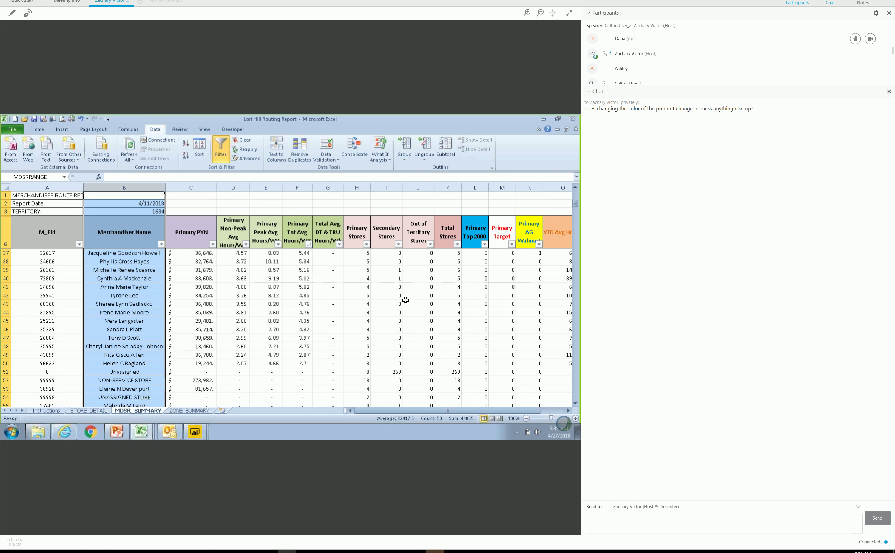
pyautogui.click(334, 305)
pyautogui.press('Left')
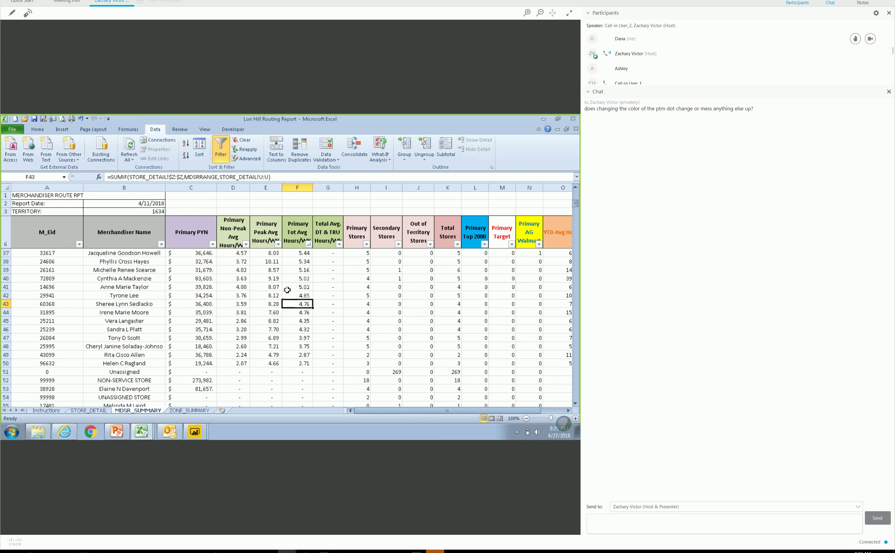
pyautogui.click(161, 244)
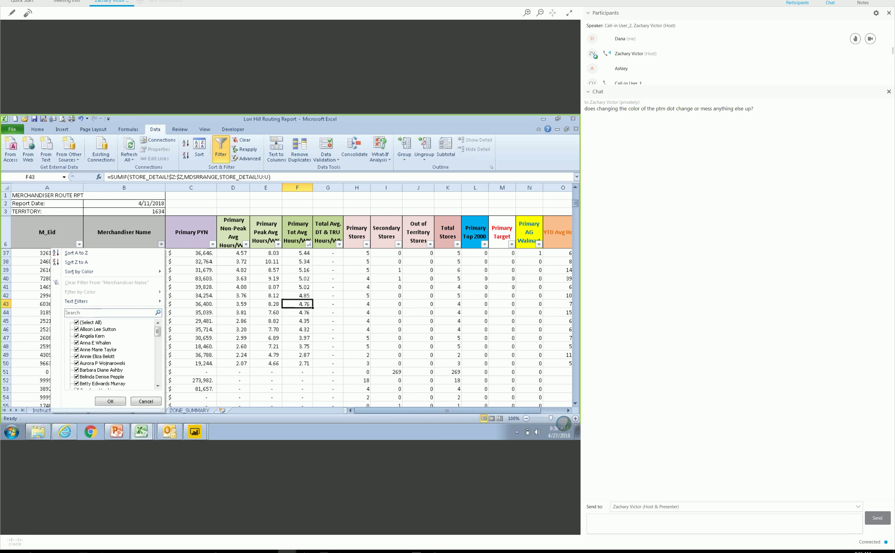
pyautogui.click(76, 336)
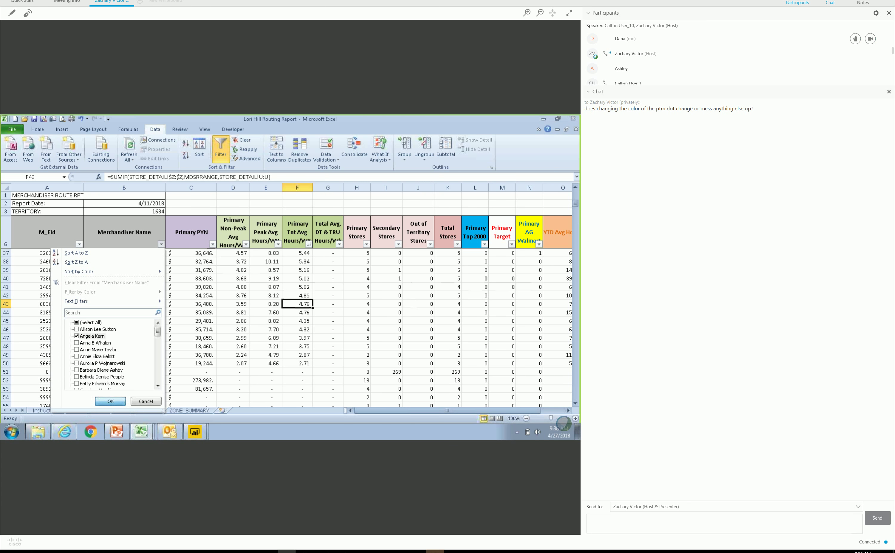
pyautogui.press('Return')
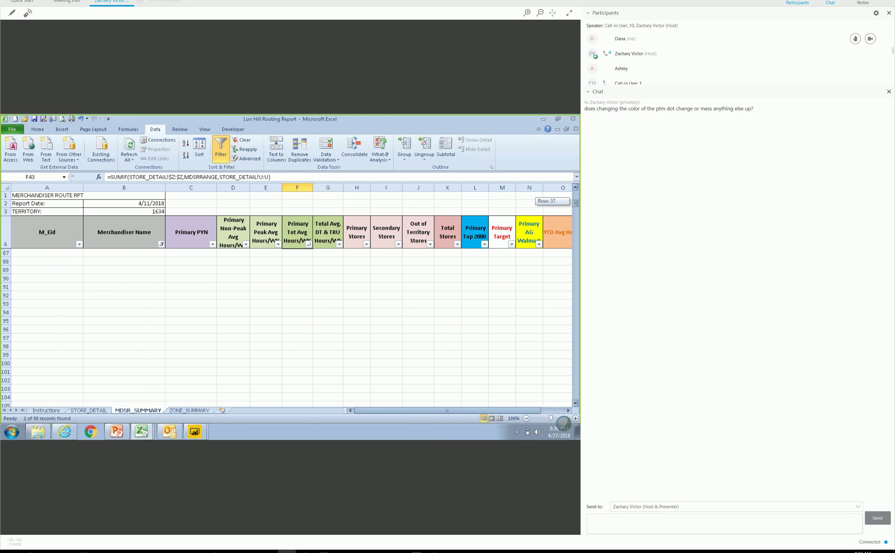
pyautogui.moveTo(576, 204); pyautogui.dragTo(576, 196)
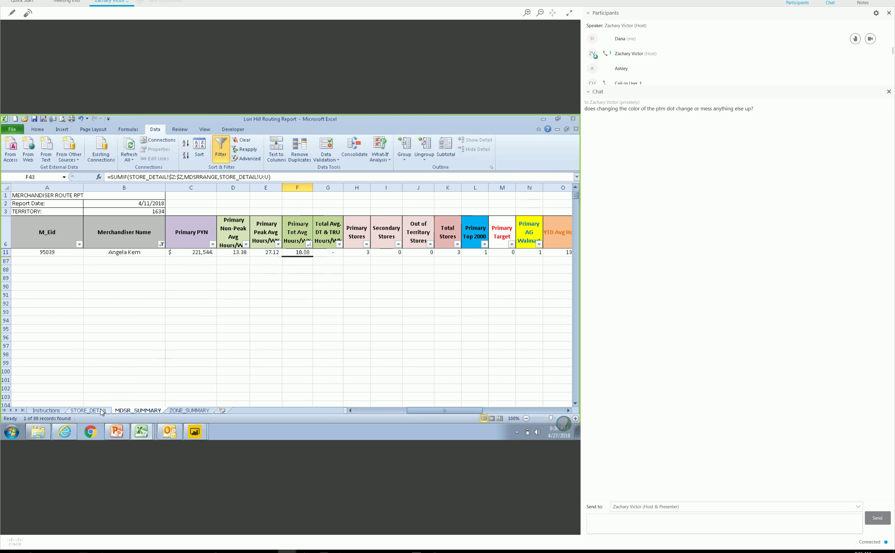
# Return to the STORE_DETAIL sheet and examine the total average weekly hours of the two zone 888 stores.
pyautogui.click(100, 409)
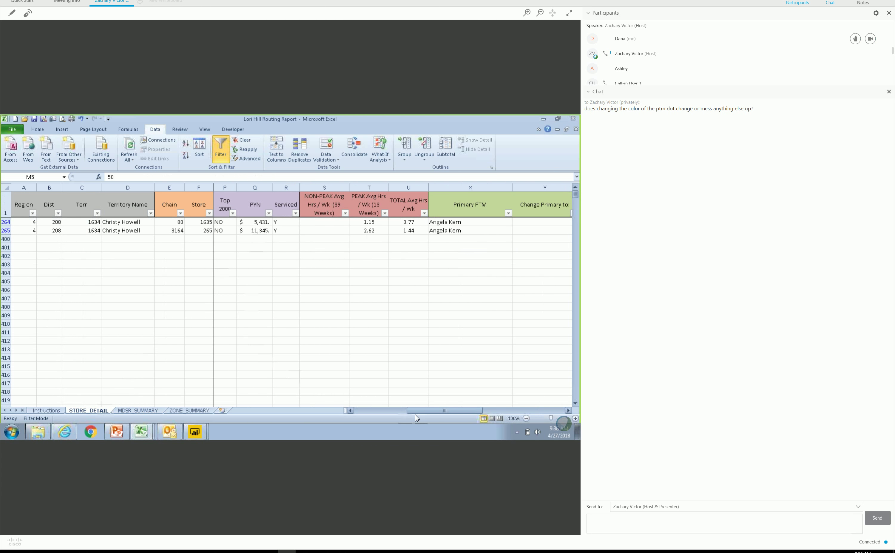
pyautogui.moveTo(437, 411)
pyautogui.mouseDown()
pyautogui.moveTo(383, 410)
pyautogui.moveTo(440, 413)
pyautogui.moveTo(451, 423)
pyautogui.mouseUp()
pyautogui.click(254, 230)
pyautogui.rightClick(262, 228)
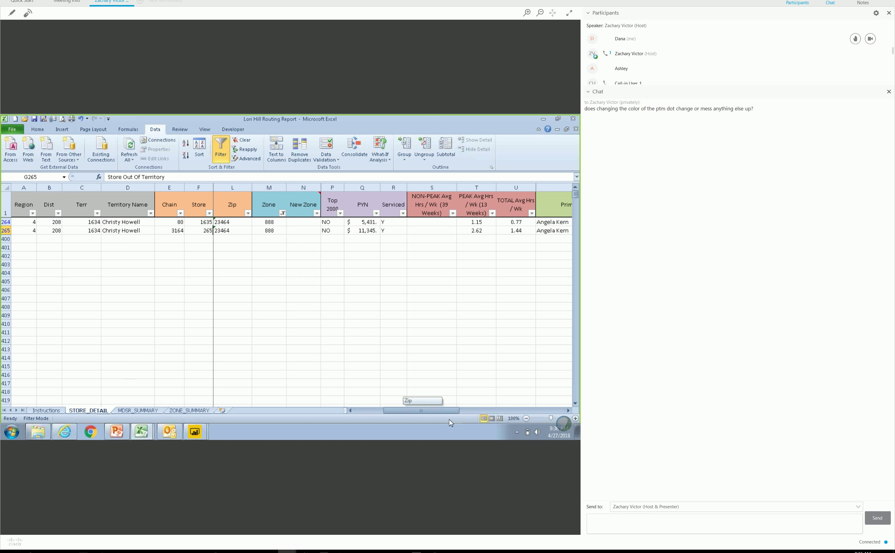
pyautogui.moveTo(516, 222); pyautogui.dragTo(516, 230)
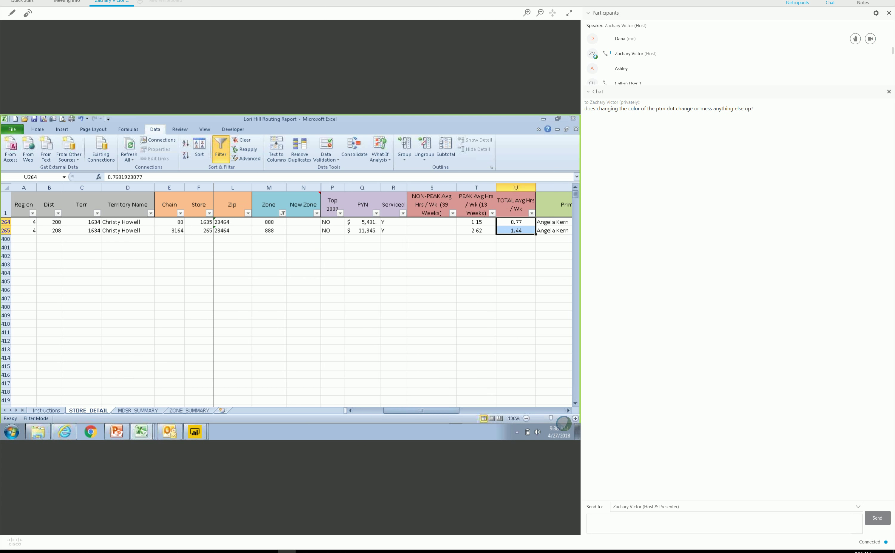
pyautogui.click(413, 395)
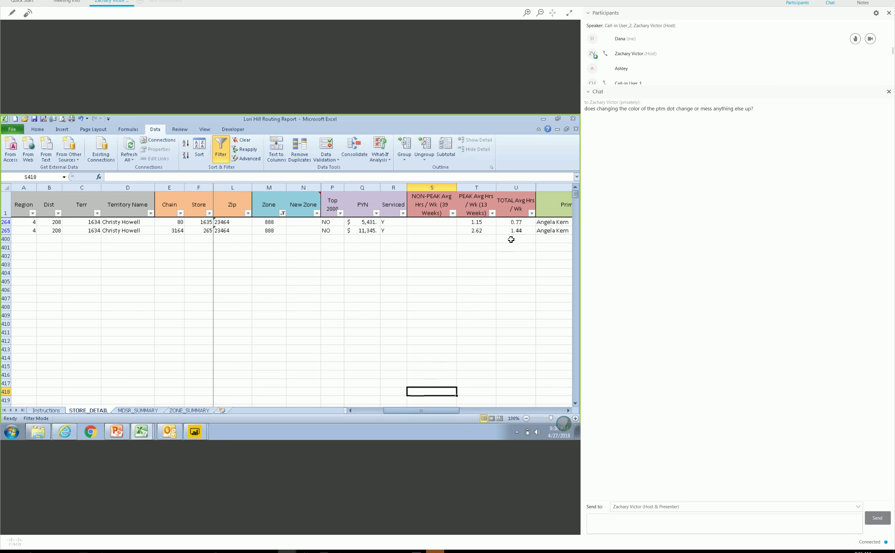
# Reselect all values in the STORE_DETAIL sheet's Zone filter to list every store again.
pyautogui.moveTo(403, 411)
pyautogui.mouseDown()
pyautogui.moveTo(395, 428)
pyautogui.moveTo(405, 411)
pyautogui.moveTo(423, 410)
pyautogui.moveTo(412, 410)
pyautogui.mouseUp()
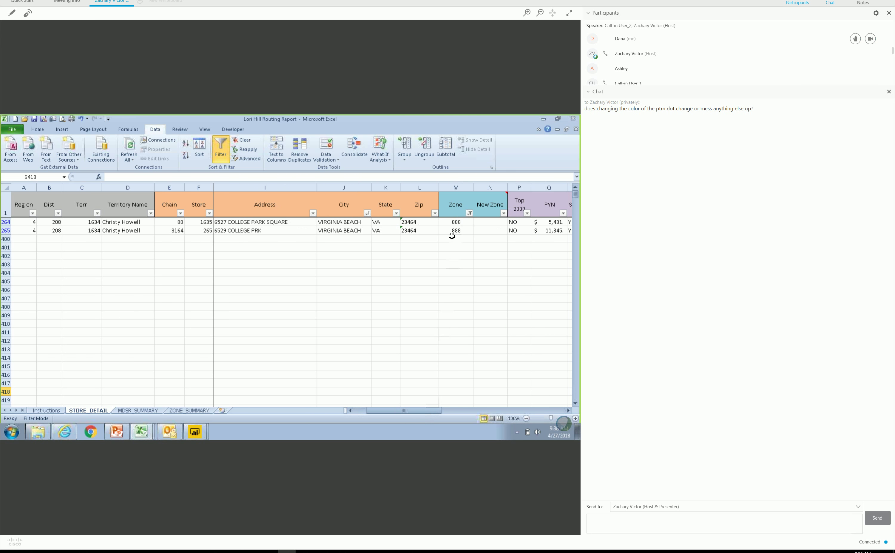
pyautogui.click(469, 213)
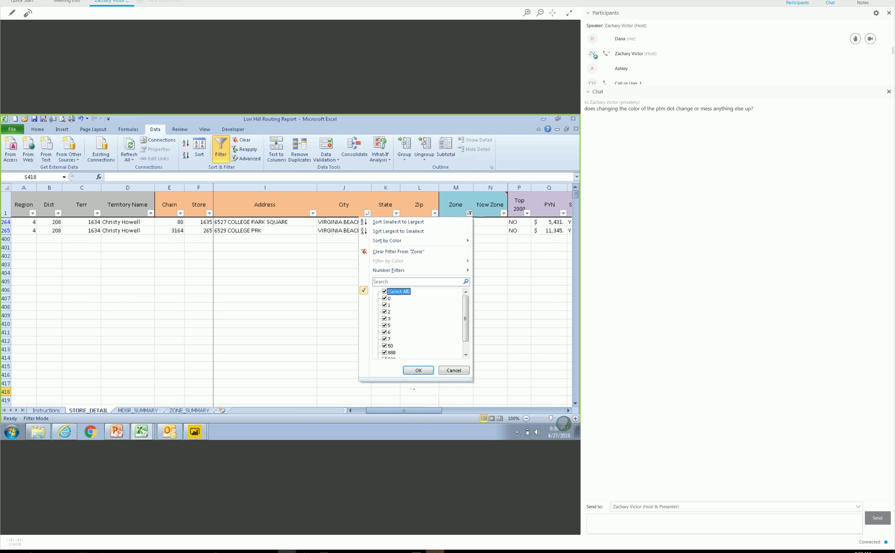
pyautogui.click(419, 371)
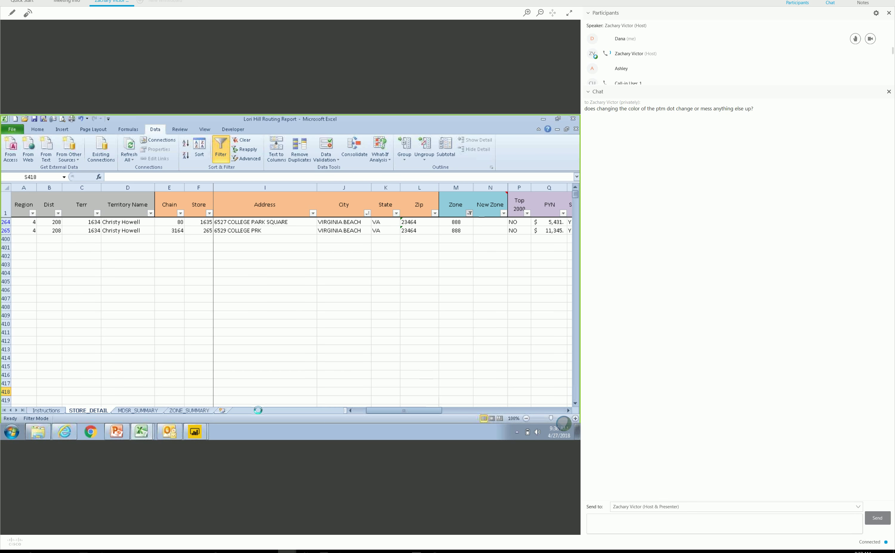
# Switch to the Power BI Template USE AS BLANK report, isolate zone 0 on the Zones map, and clear the Zone2 selection.
pyautogui.click(192, 429)
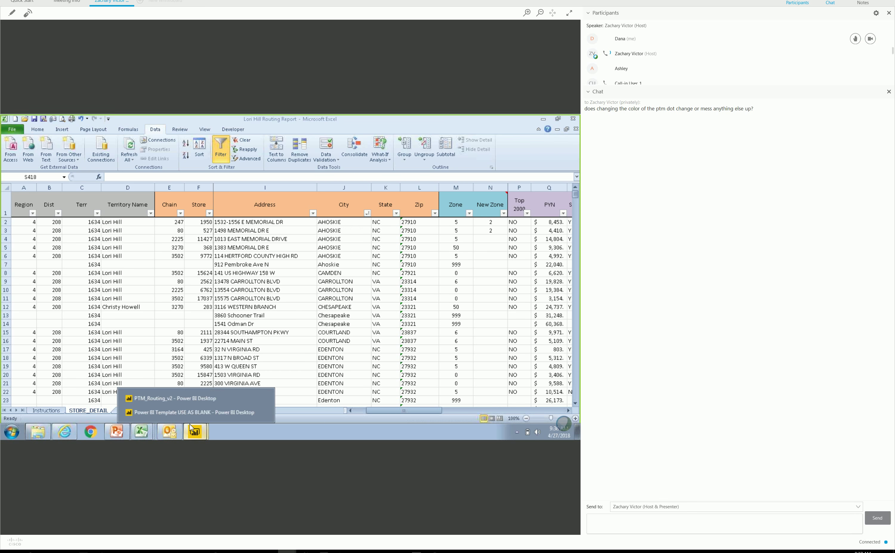
pyautogui.click(194, 412)
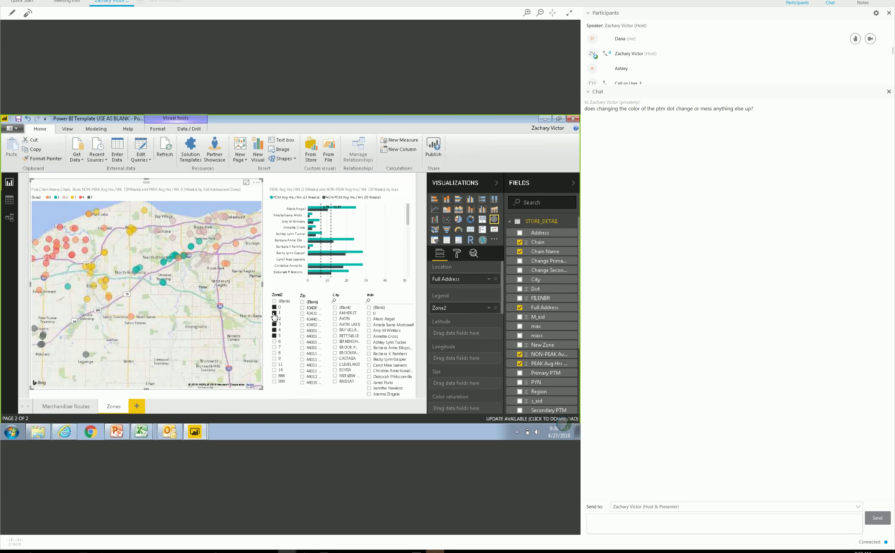
pyautogui.click(274, 307)
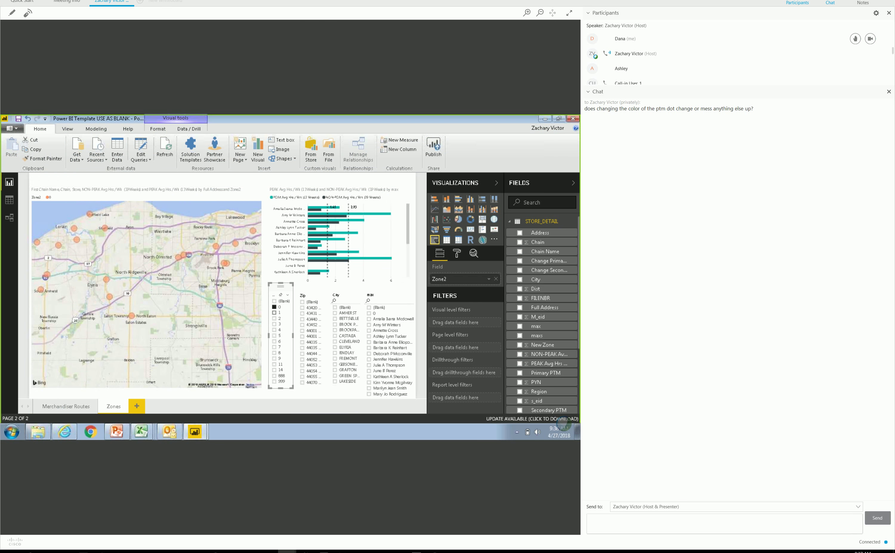
pyautogui.click(274, 307)
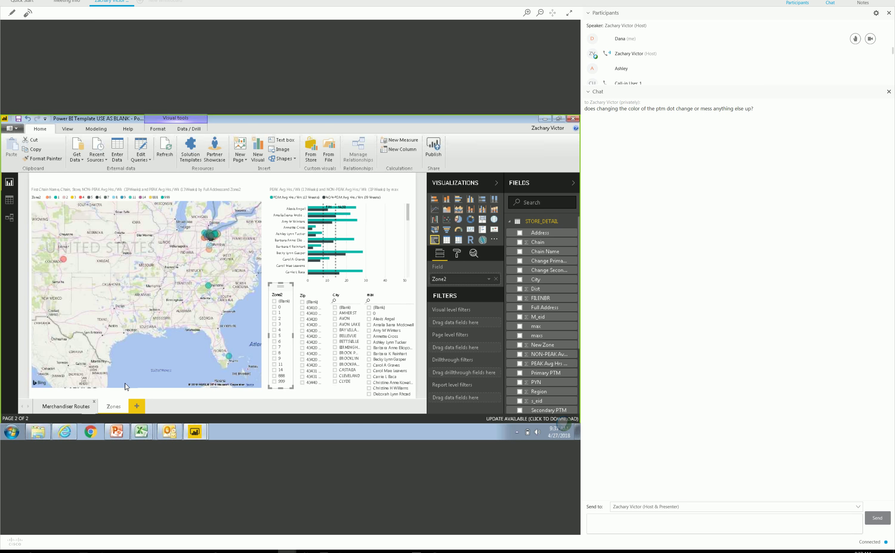
# Check the Merchandiser Routes page, return to the Zones page and examine the store cluster on its map more closely.
pyautogui.click(86, 411)
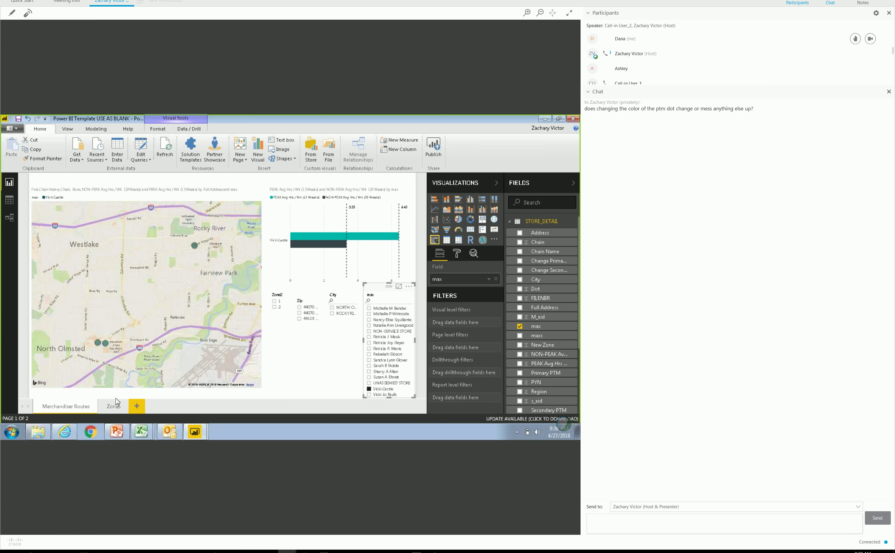
pyautogui.click(142, 432)
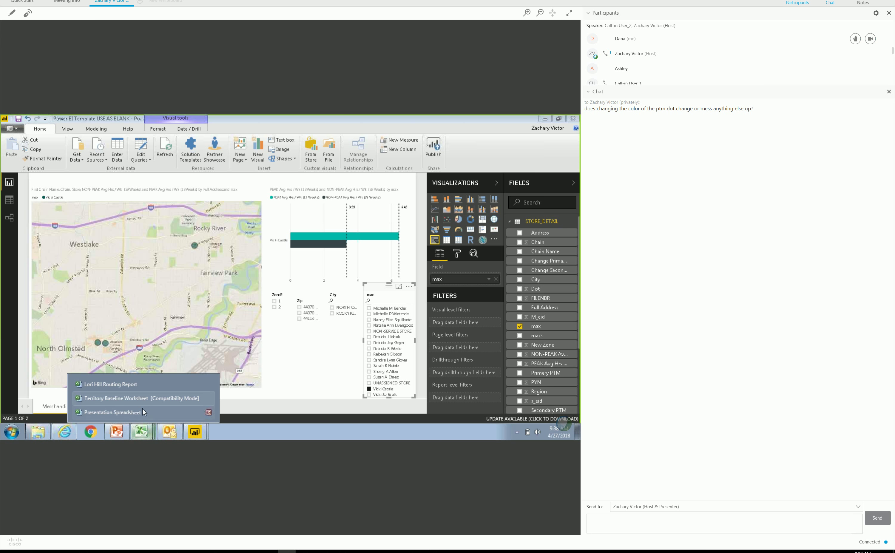
pyautogui.click(276, 346)
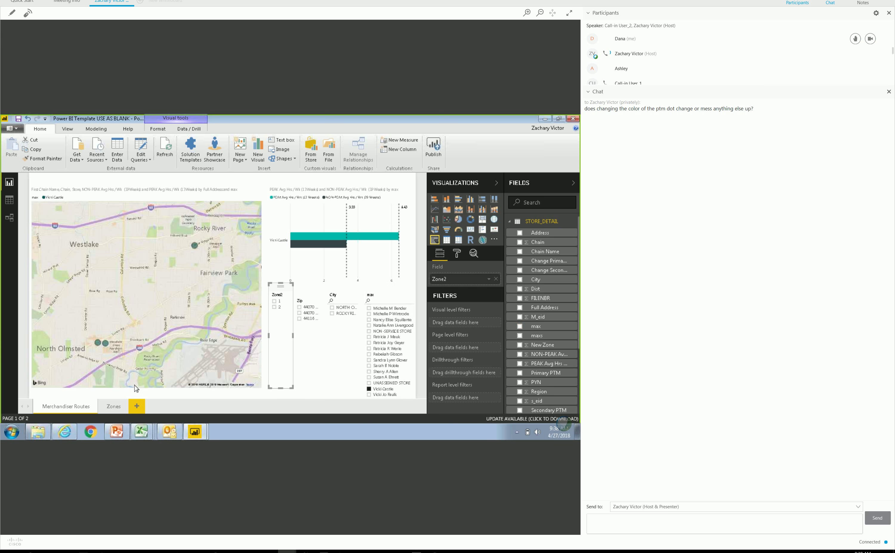
pyautogui.click(112, 406)
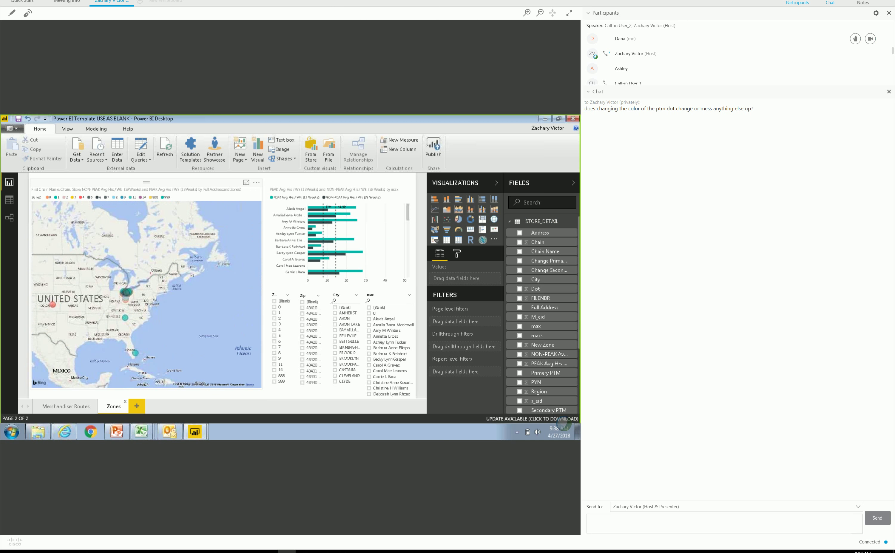
pyautogui.scroll(2, 125, 294)
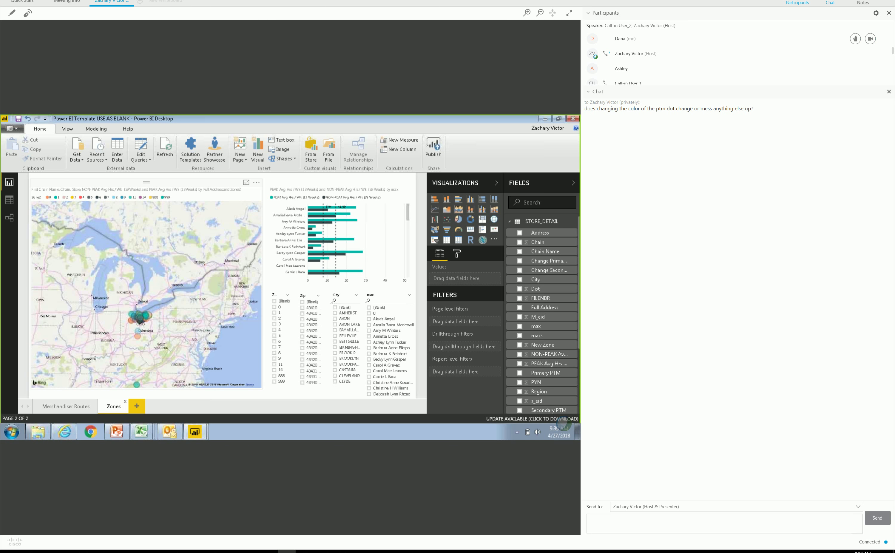
# Look over the Zones page's store map and view its average weekly hours chart in focus mode.
pyautogui.click(125, 294)
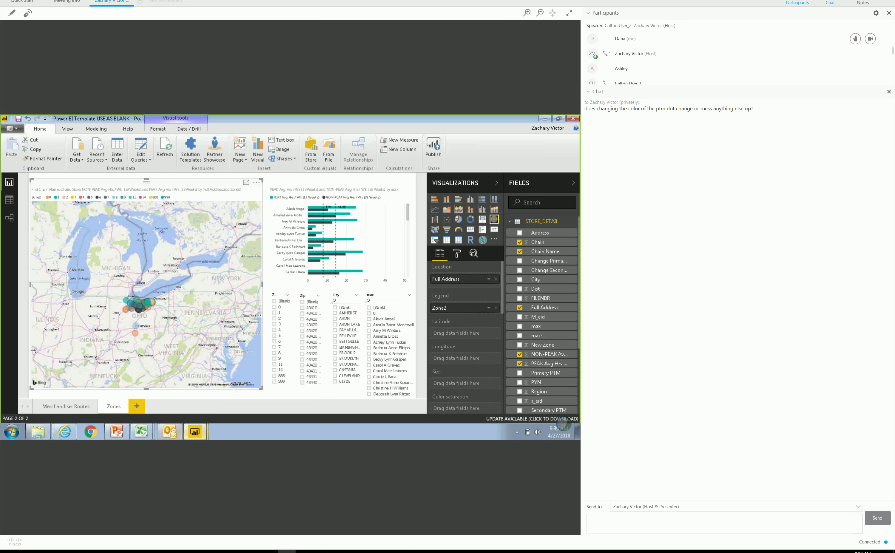
pyautogui.click(195, 432)
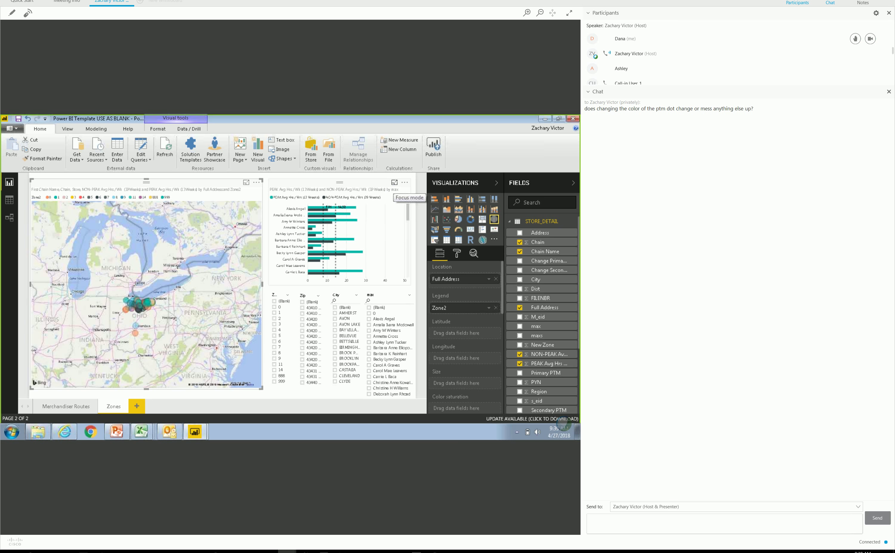
pyautogui.click(394, 183)
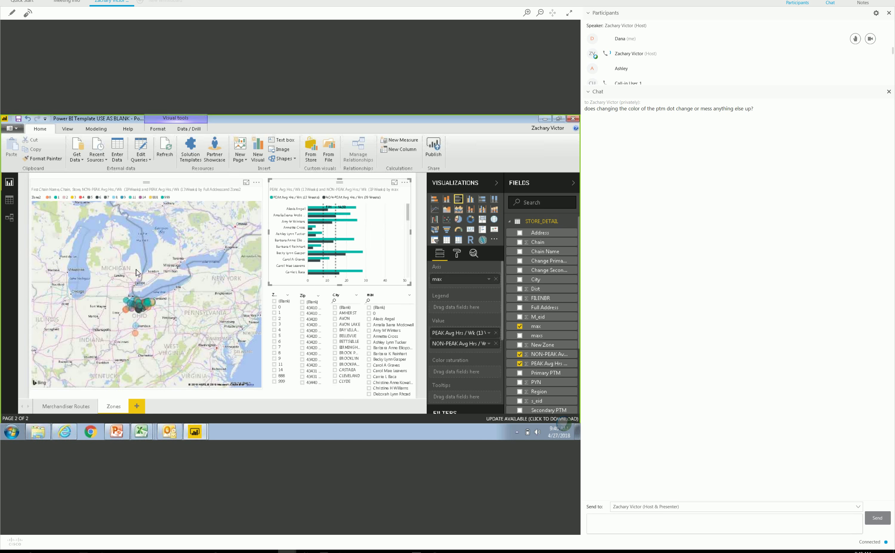
pyautogui.scroll(2, 177, 337)
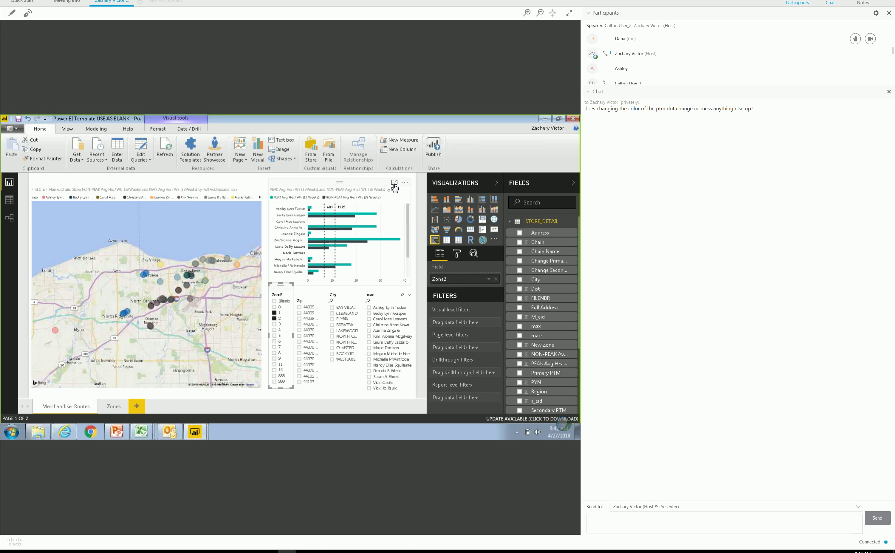
# Enlarge the Merchandiser Routes page's average weekly hours chart, examine the peak and non-peak bars per merchandiser, and return to the report.
pyautogui.click(394, 183)
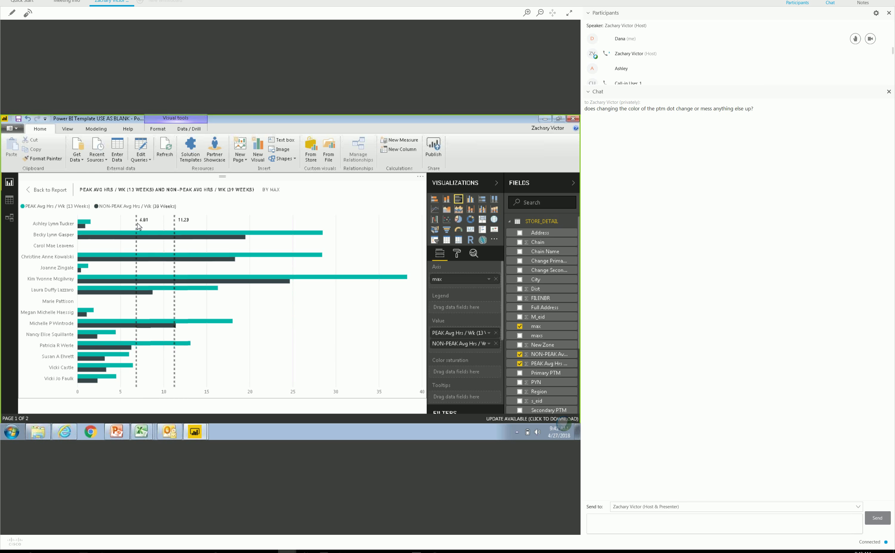
pyautogui.moveTo(136, 253)
pyautogui.moveTo(89, 233)
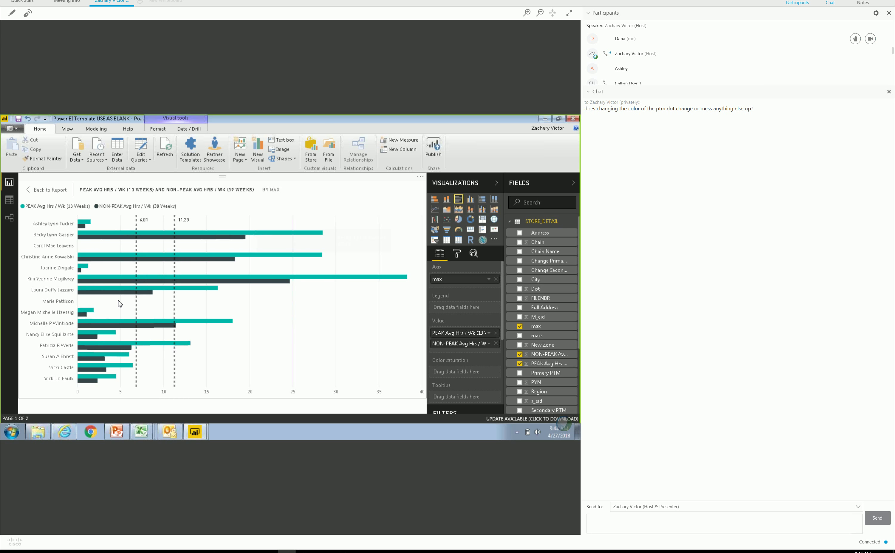
pyautogui.moveTo(118, 292)
pyautogui.moveTo(83, 224)
pyautogui.moveTo(190, 298)
pyautogui.moveTo(152, 295)
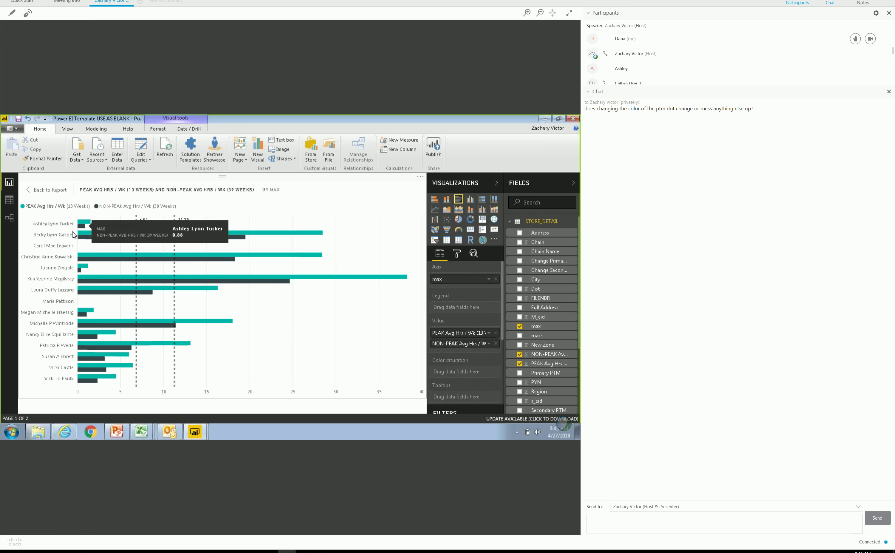
pyautogui.moveTo(80, 273)
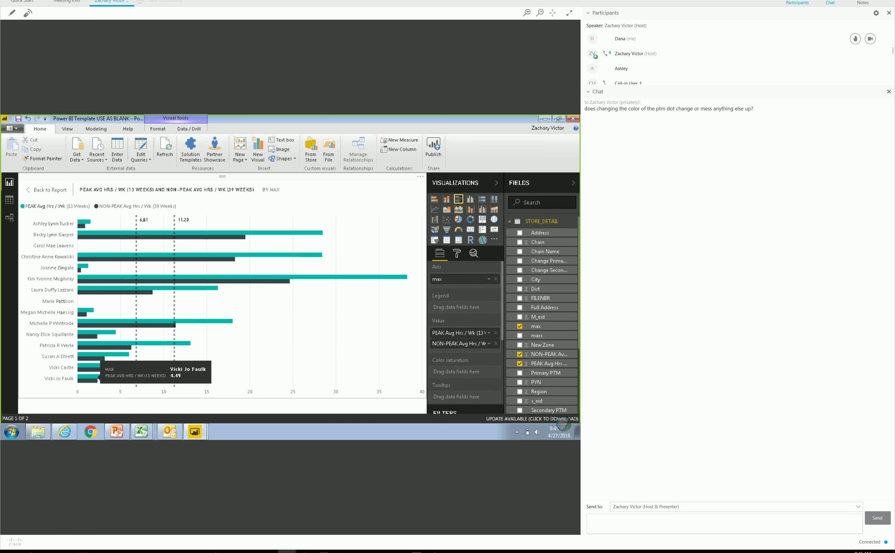
pyautogui.click(49, 191)
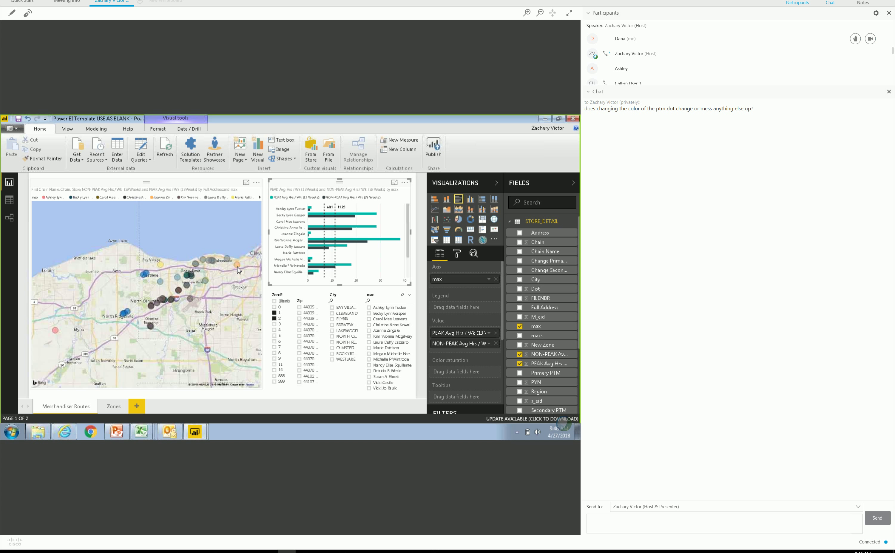
# In the Merchandiser Routes map's data colors, give the merchandiser listed directly below the yellow one a custom bright green.
pyautogui.moveTo(237, 265)
pyautogui.moveTo(240, 269)
pyautogui.click(213, 235)
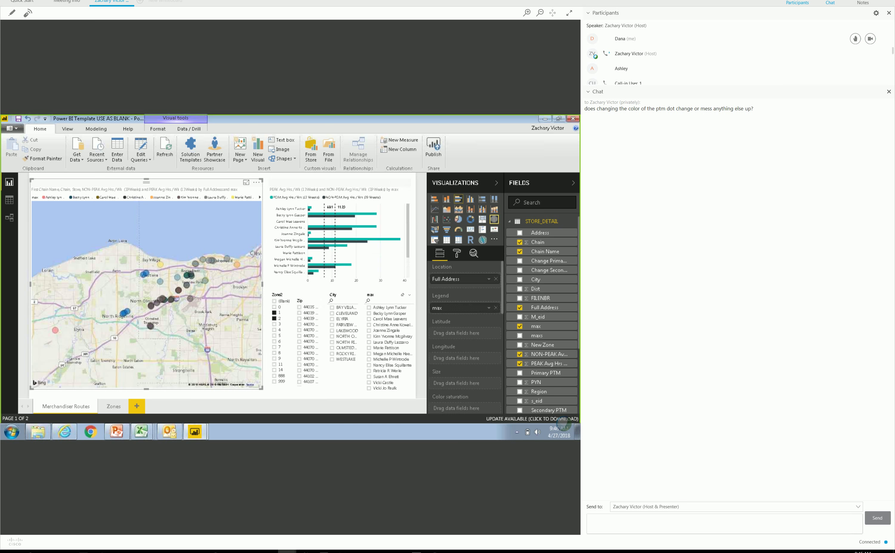
pyautogui.click(273, 190)
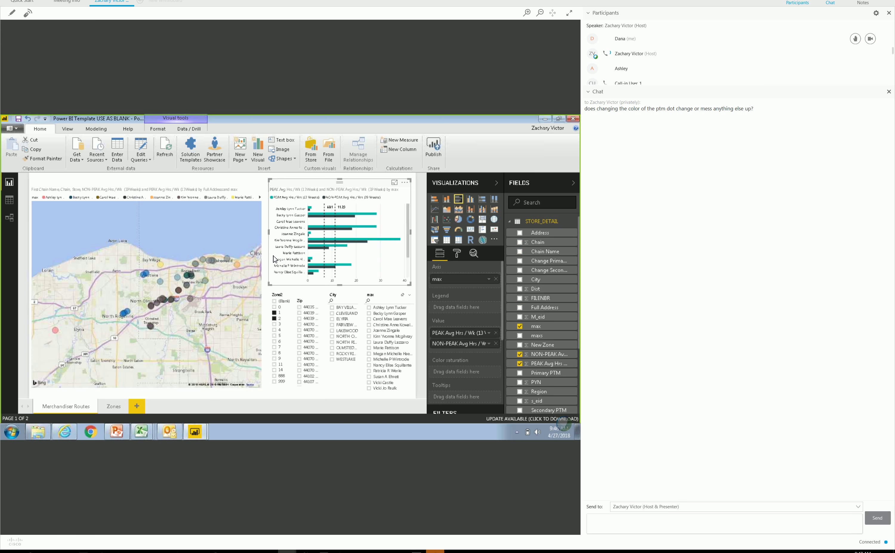
pyautogui.click(457, 253)
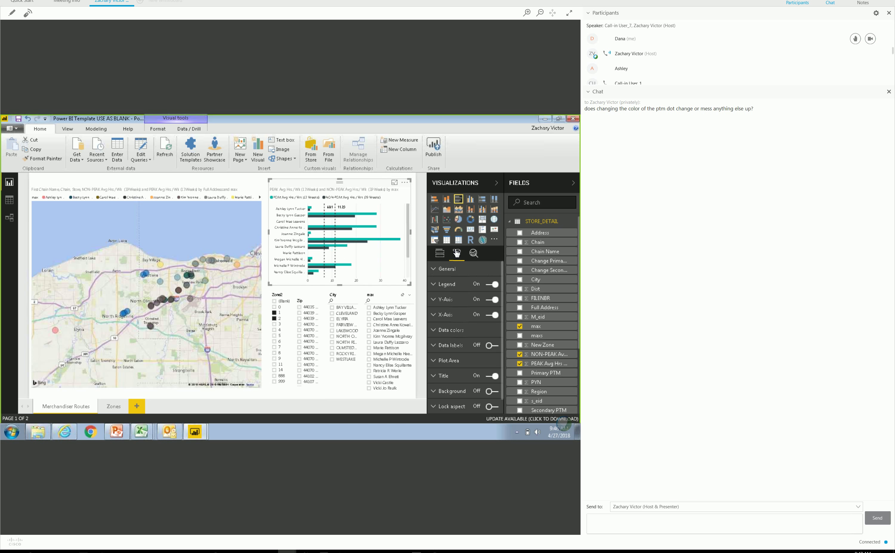
pyautogui.click(214, 226)
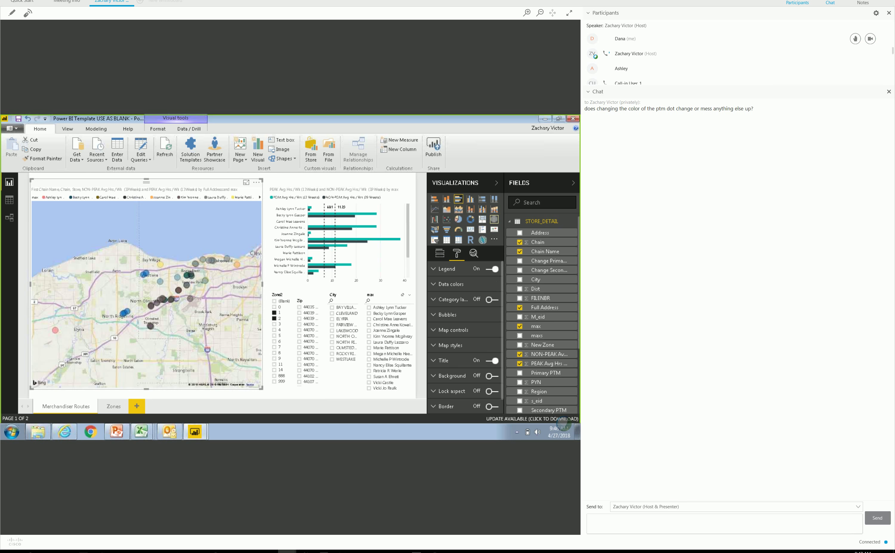
pyautogui.click(451, 284)
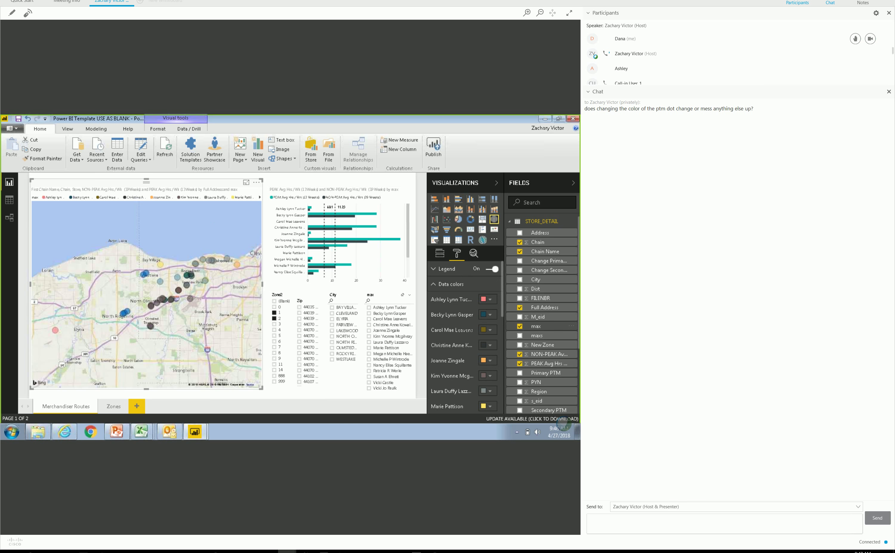
pyautogui.moveTo(501, 312); pyautogui.dragTo(497, 352)
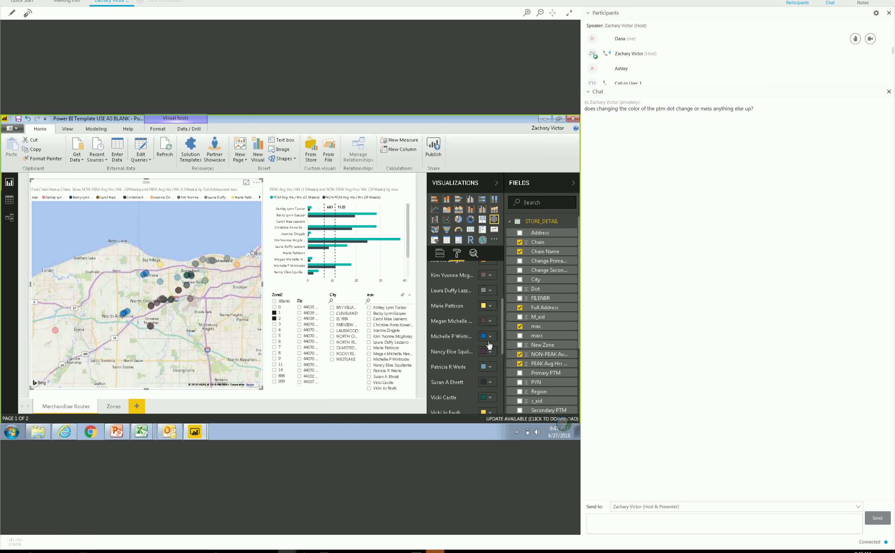
pyautogui.scroll(1, 487, 345)
pyautogui.scroll(1, 486, 279)
pyautogui.click(489, 277)
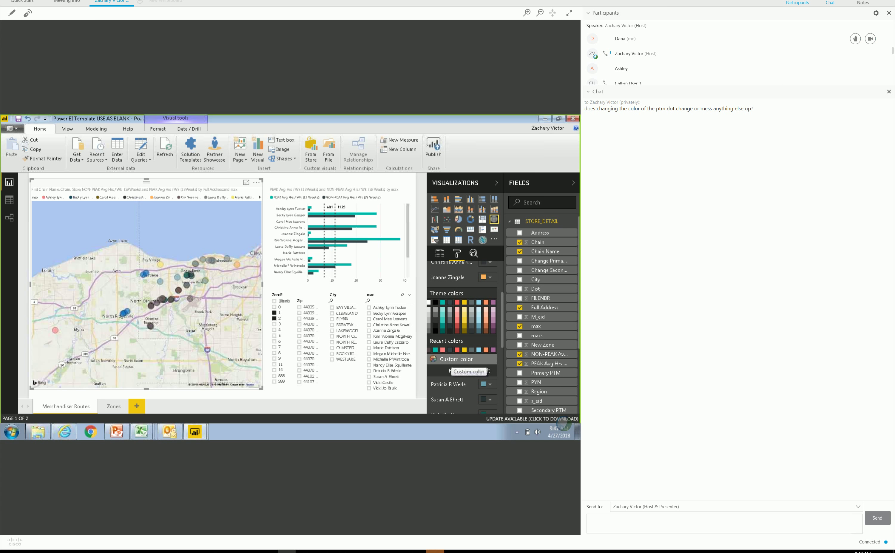
pyautogui.click(452, 360)
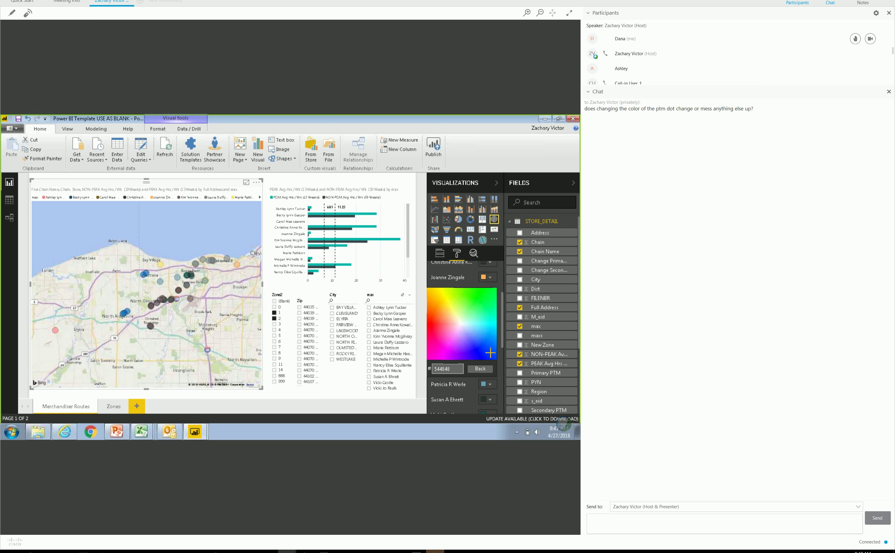
pyautogui.click(485, 293)
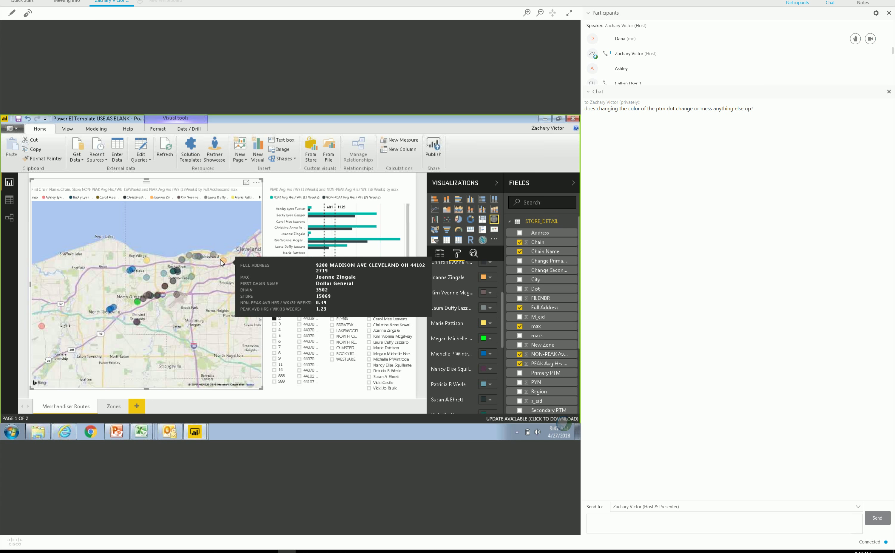
# Examine the store cluster around Lakewood on the Merchandiser Routes map and check a CVS store's details.
pyautogui.scroll(2, 221, 259)
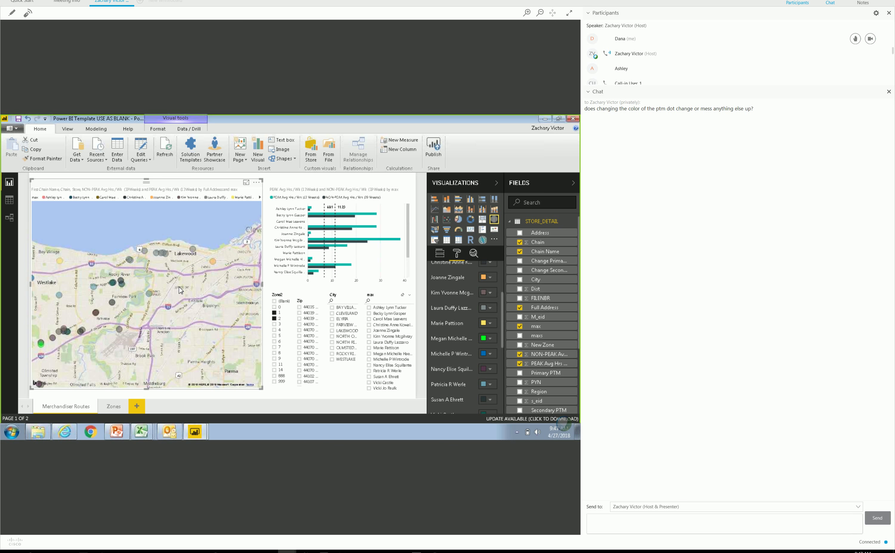
pyautogui.scroll(-3, 181, 290)
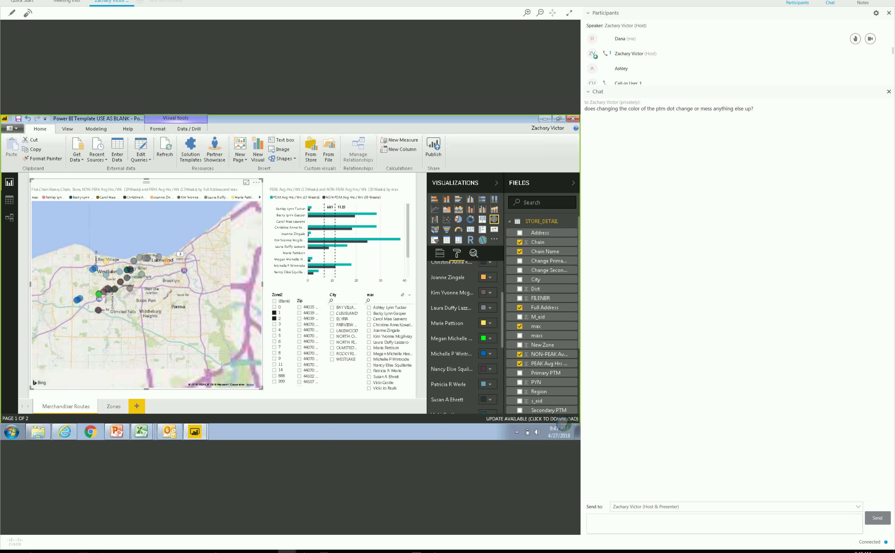
pyautogui.scroll(2, 128, 267)
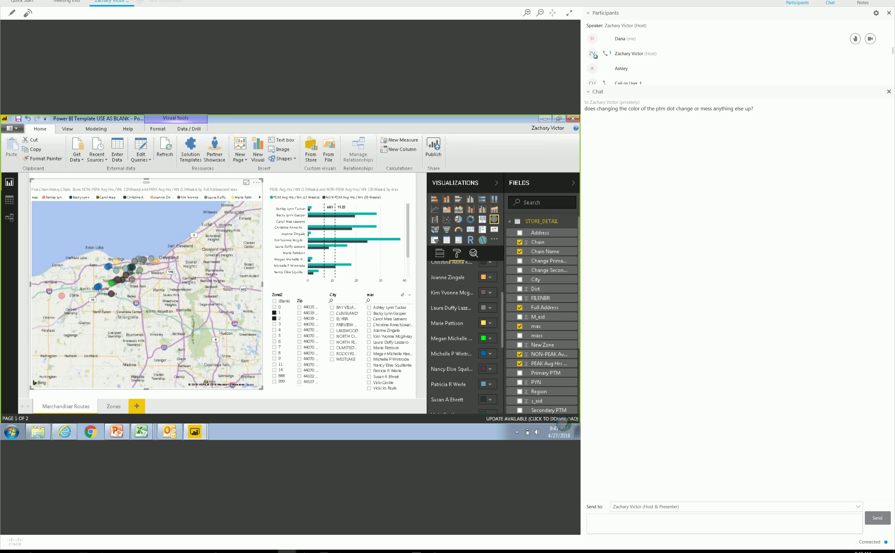
pyautogui.scroll(2, 136, 261)
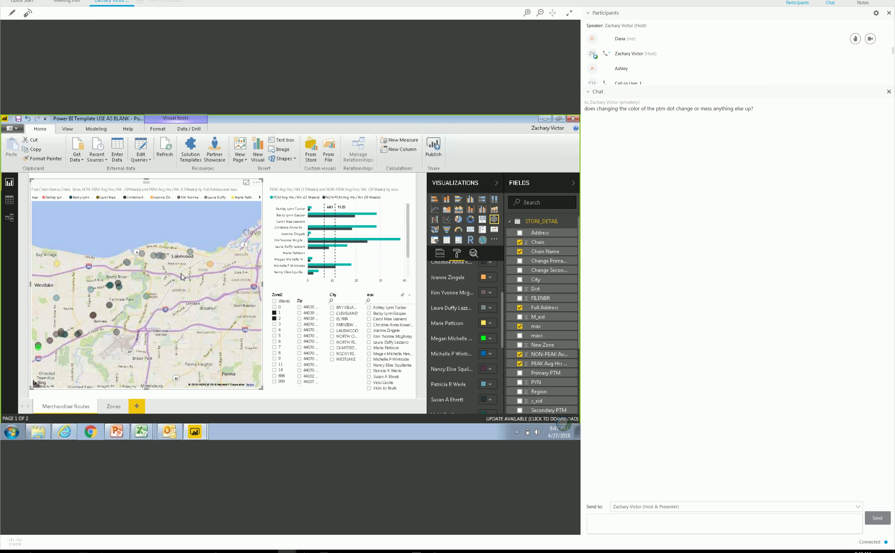
pyautogui.scroll(2, 138, 252)
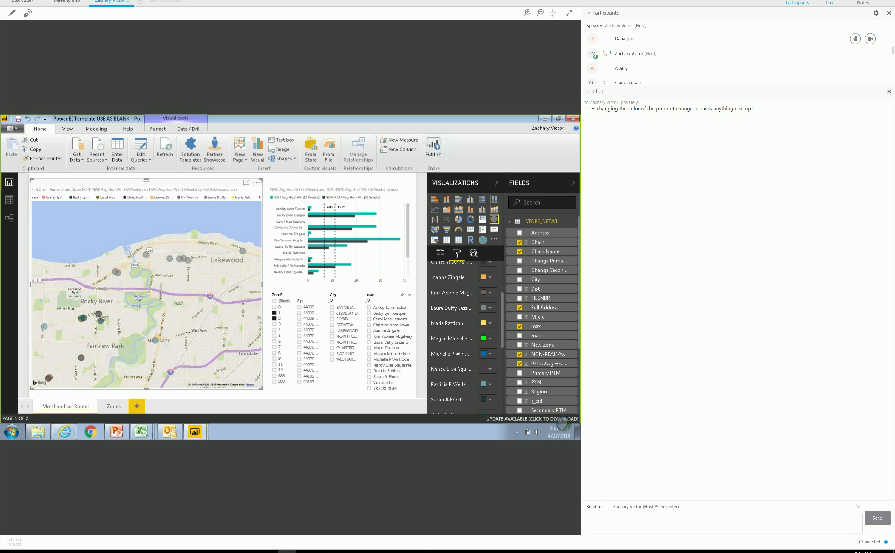
pyautogui.scroll(-2, 184, 276)
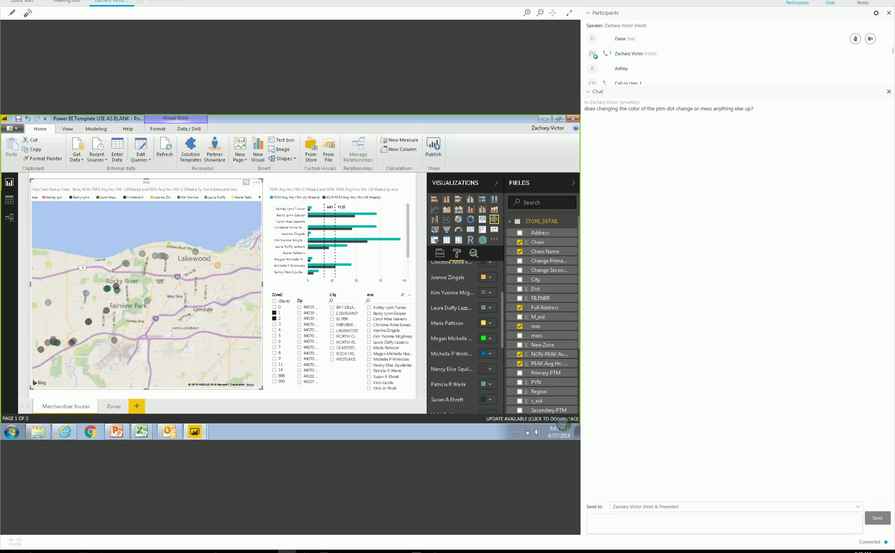
pyautogui.moveTo(191, 256)
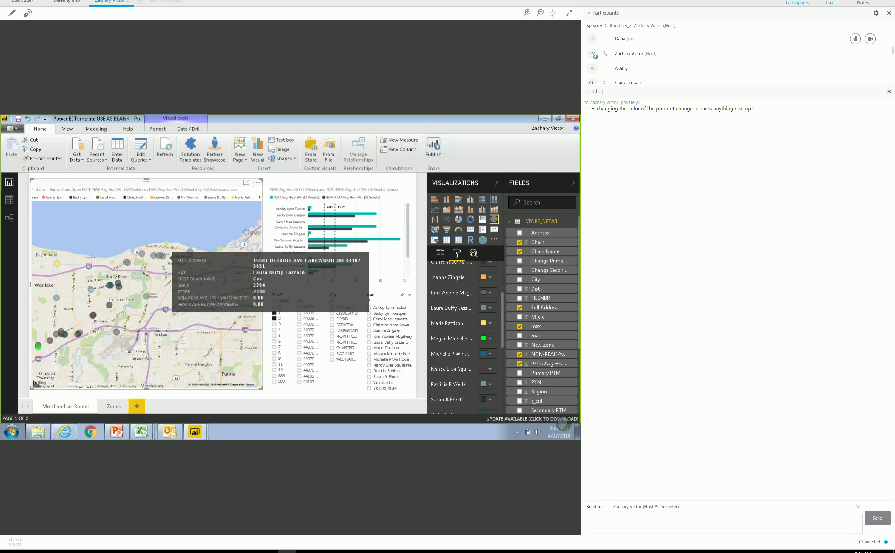
pyautogui.moveTo(154, 273)
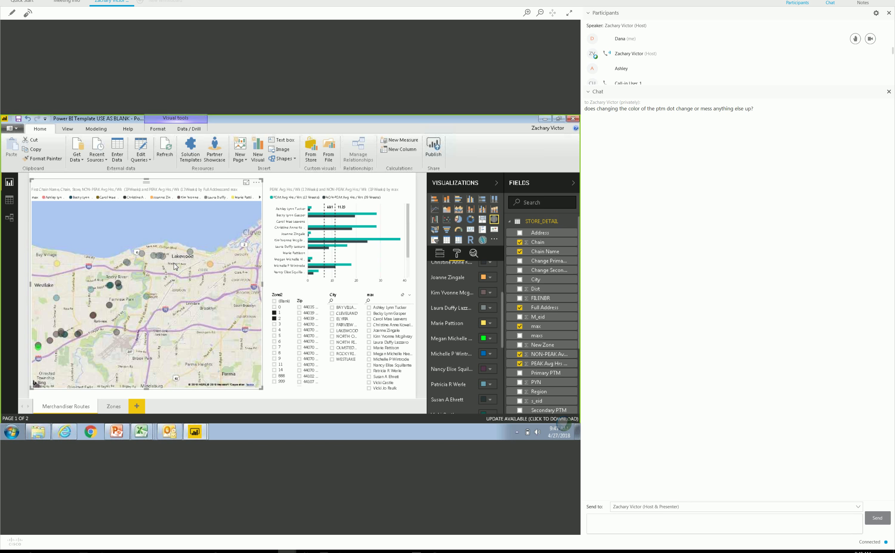
# Check the green Dollar General store in North Olmsted and compare the nearby stores toward Fairview Park and Rocky River.
pyautogui.moveTo(76, 318); pyautogui.dragTo(100, 301)
pyautogui.moveTo(61, 332)
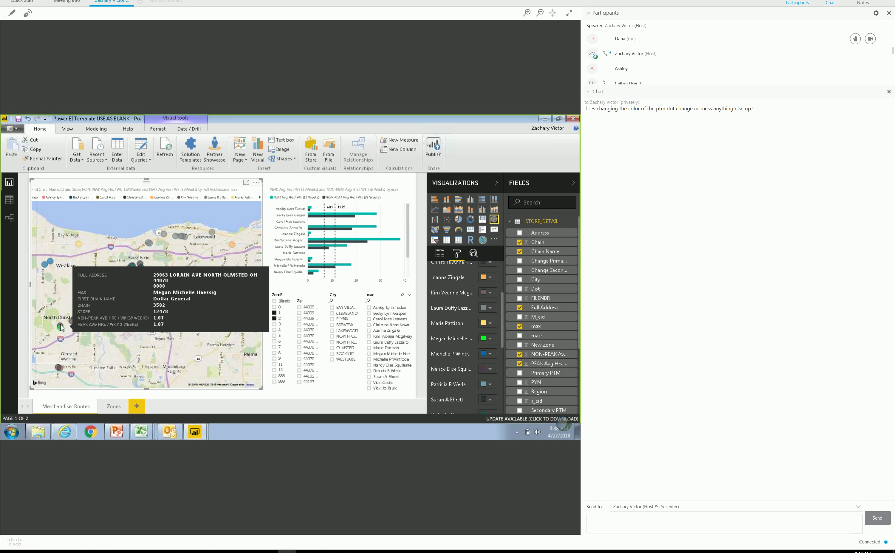
pyautogui.scroll(3, 42, 295)
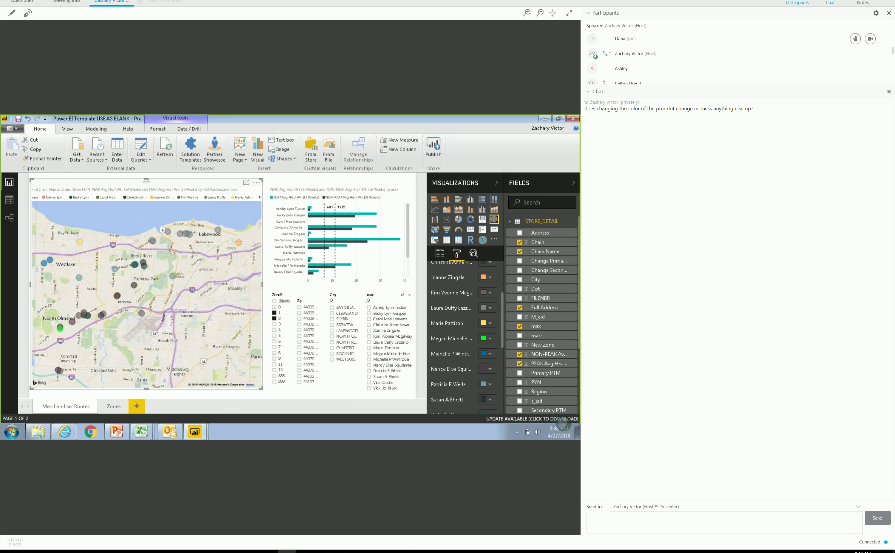
pyautogui.scroll(3, 100, 344)
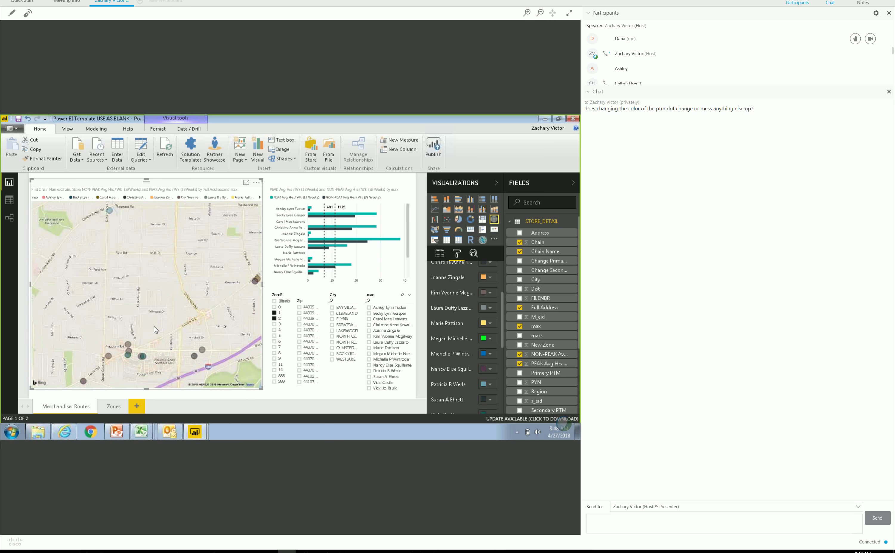
pyautogui.moveTo(124, 335)
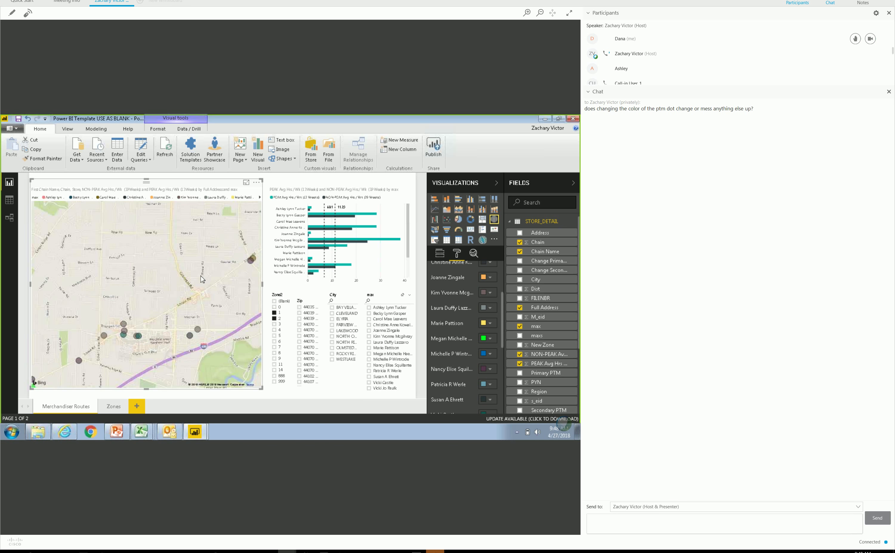
pyautogui.moveTo(179, 289); pyautogui.dragTo(167, 293)
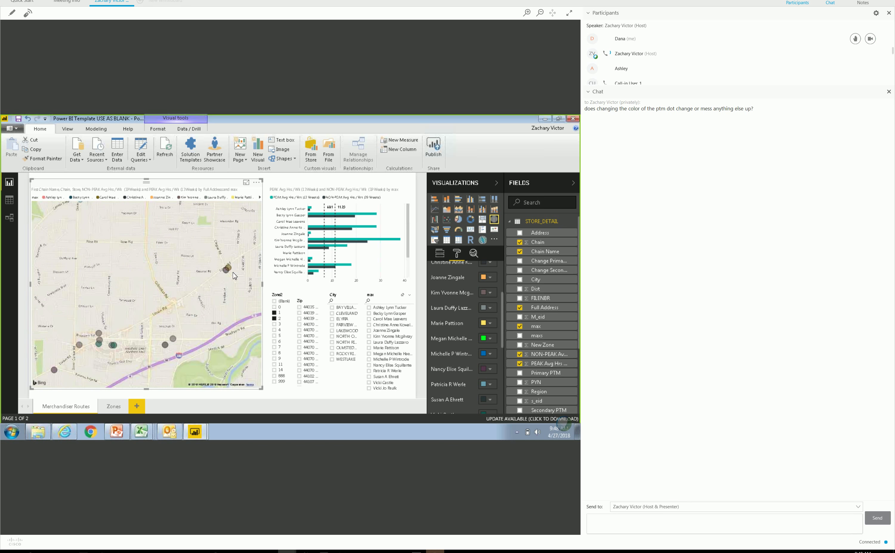
pyautogui.moveTo(233, 276); pyautogui.dragTo(177, 301)
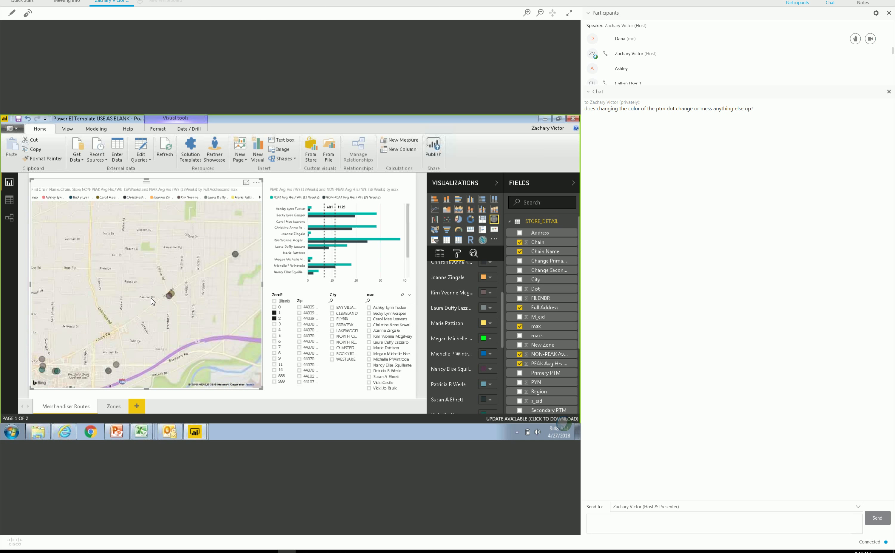
pyautogui.scroll(-3, 133, 259)
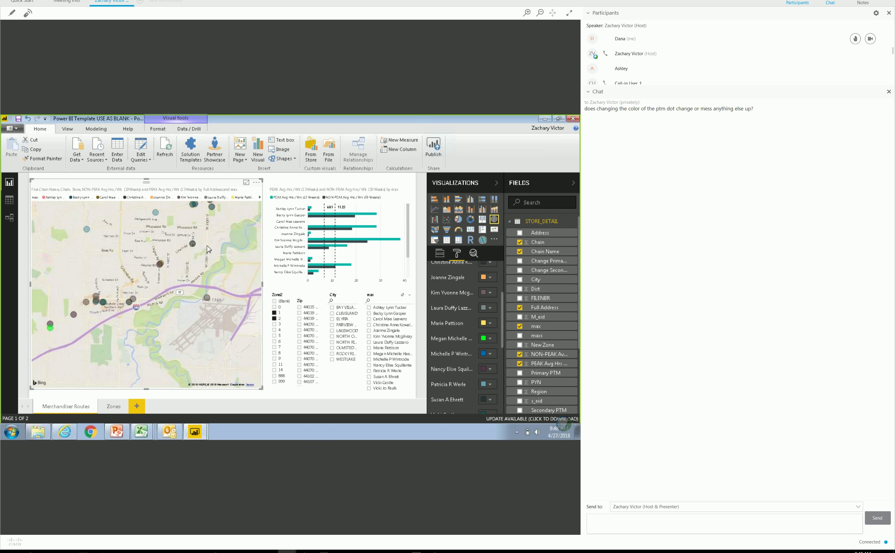
pyautogui.scroll(3, 132, 259)
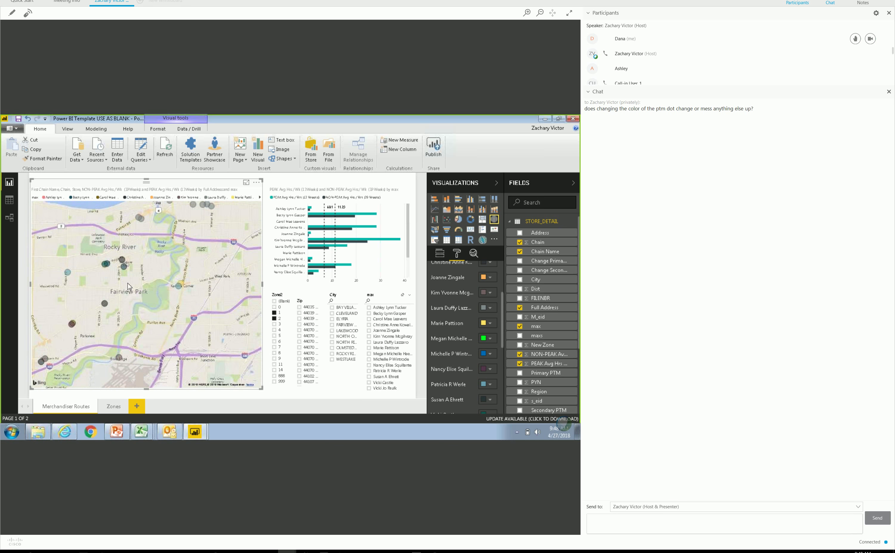
pyautogui.moveTo(131, 234)
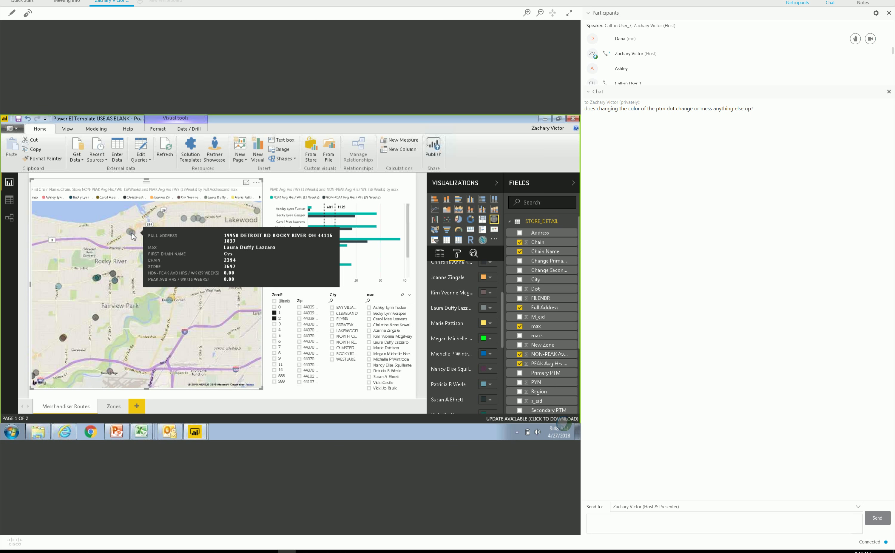
# Check the store details along Detroit Avenue in Lakewood and examine the surrounding stores toward Rocky River on the map.
pyautogui.moveTo(194, 224)
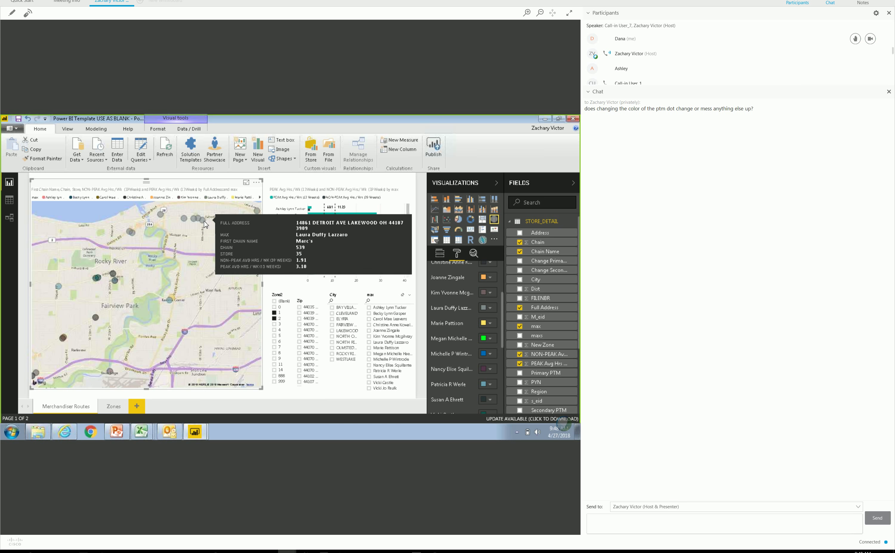
pyautogui.moveTo(205, 224); pyautogui.dragTo(158, 243)
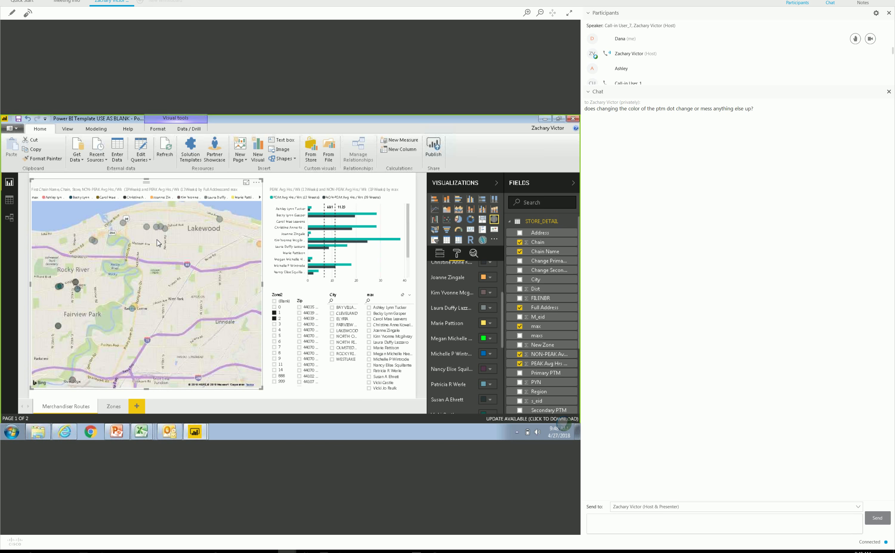
pyautogui.moveTo(248, 248)
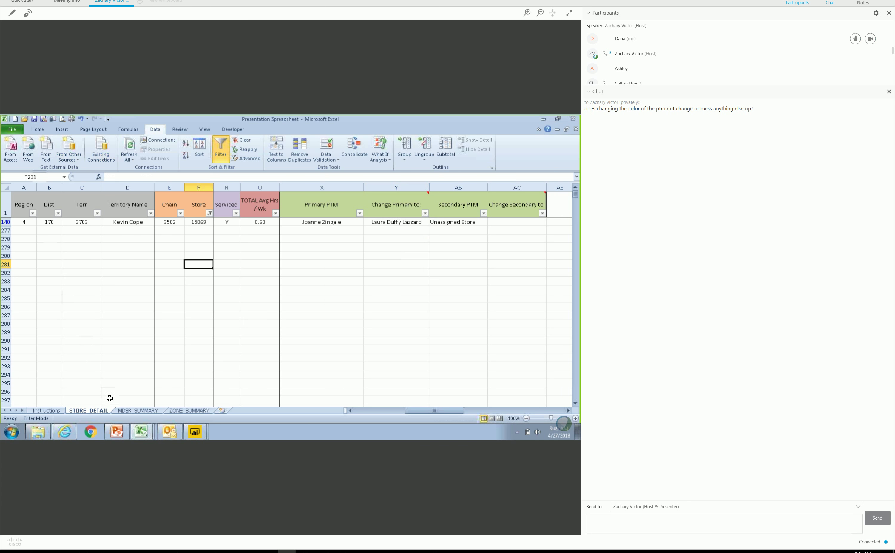
# Switch to the Power BI Template USE AS BLANK report and refresh all its data.
pyautogui.click(194, 432)
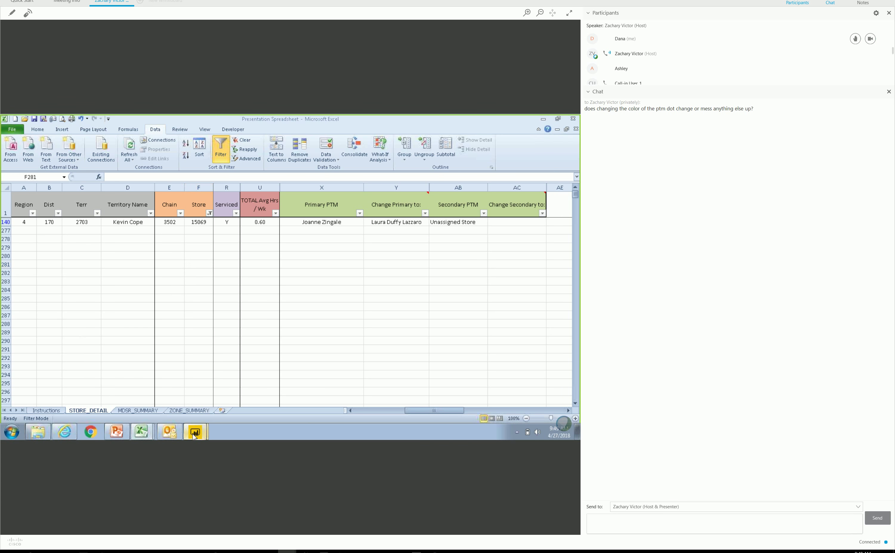
pyautogui.click(187, 413)
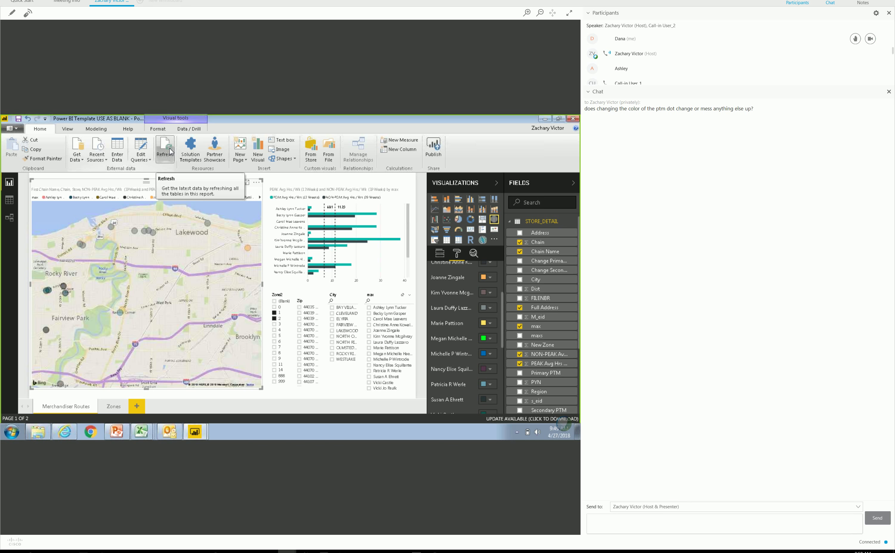
pyautogui.click(171, 156)
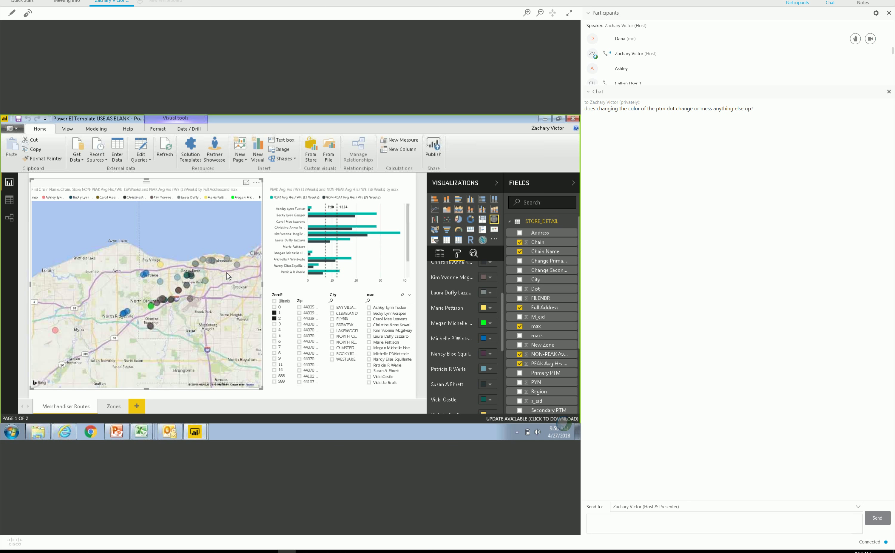
# Check the Dollar General store east of Lakewood on the map, then examine the average weekly hours chart enlarged and return to the report.
pyautogui.scroll(2, 226, 272)
pyautogui.scroll(3, 257, 276)
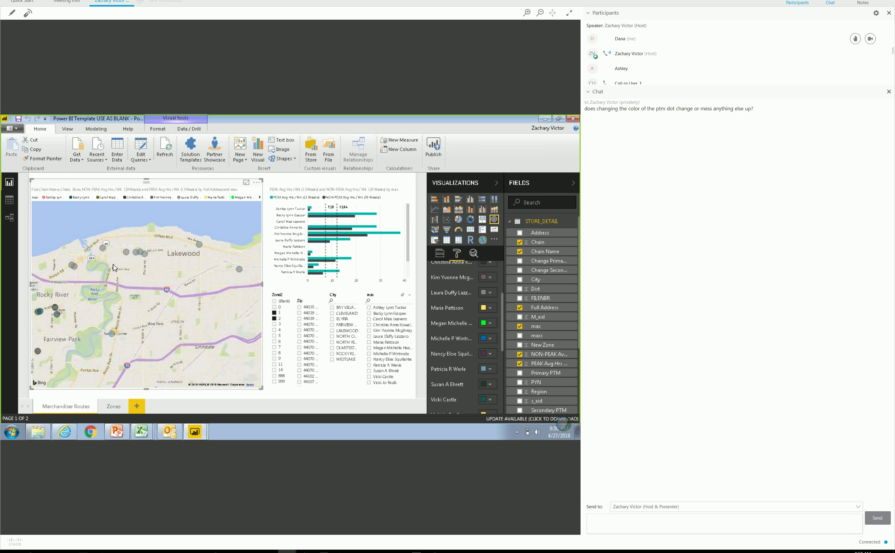
pyautogui.moveTo(239, 269)
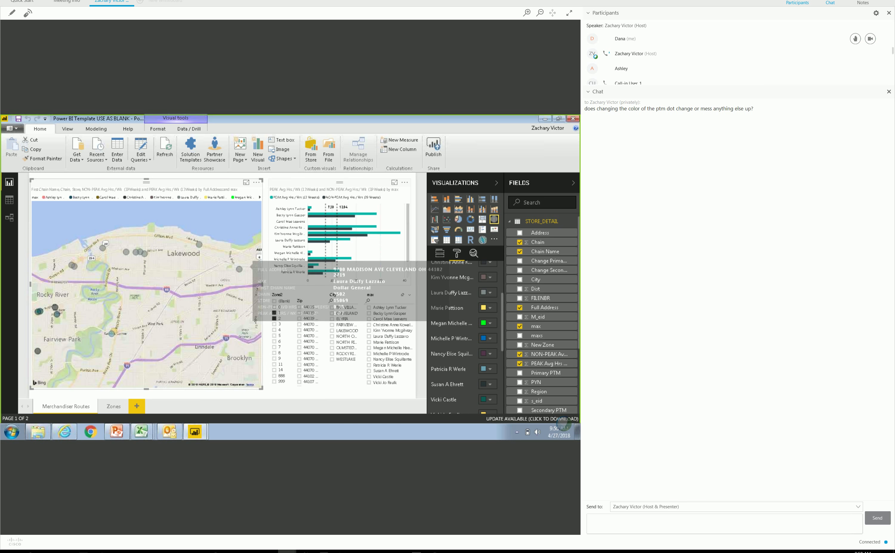
pyautogui.click(394, 183)
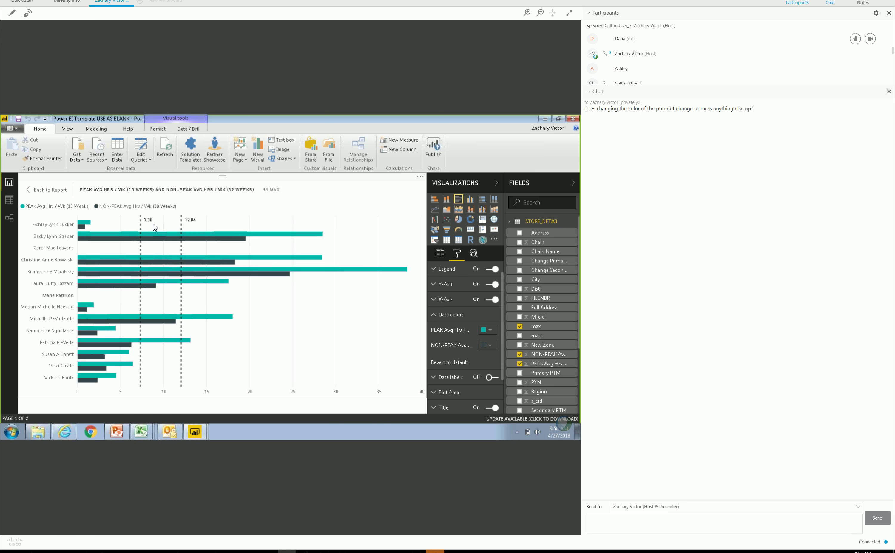
pyautogui.click(45, 189)
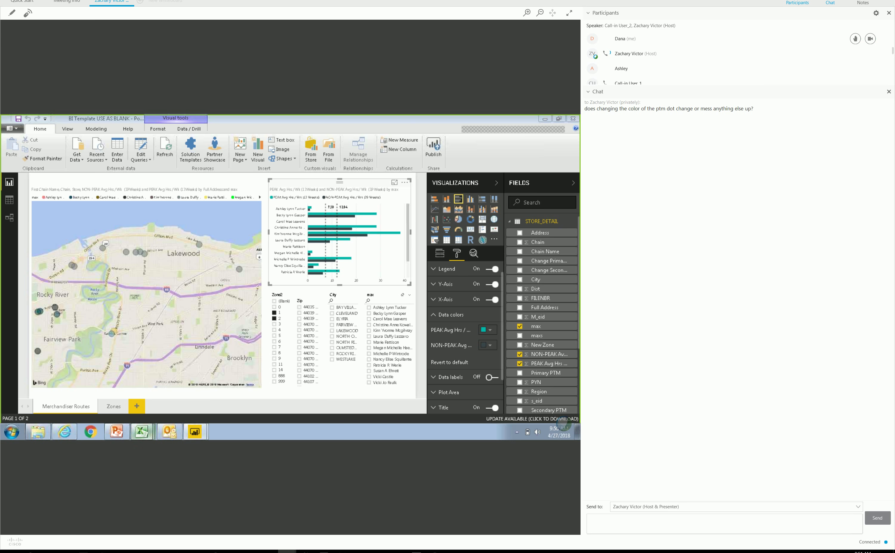
# Switch to Presentation Spreadsheet in Excel and check the primary total average hours in row 33 of the MDSR_SUMMARY sheet.
pyautogui.click(142, 431)
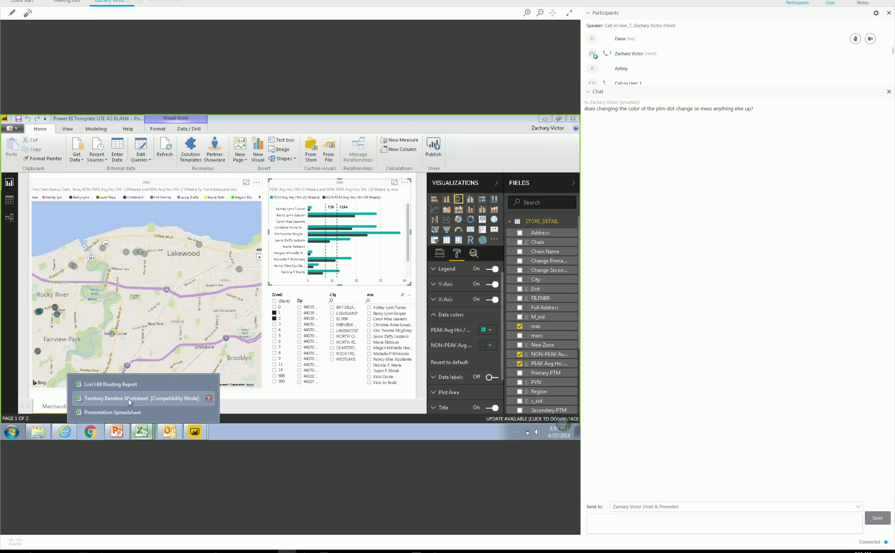
pyautogui.click(125, 412)
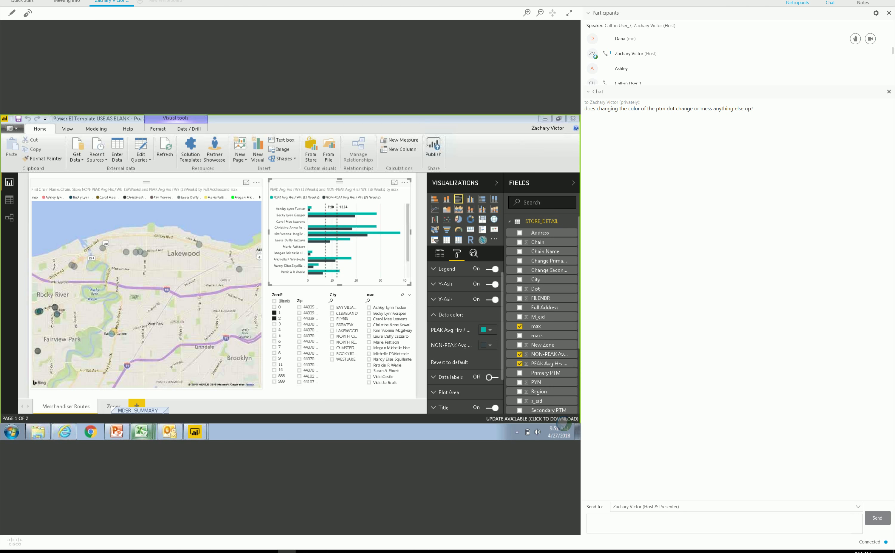
pyautogui.click(126, 411)
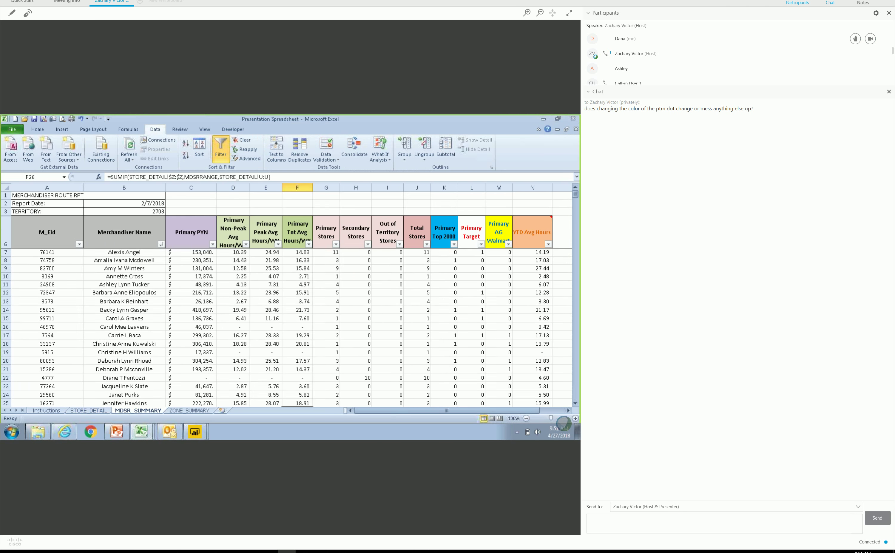
pyautogui.moveTo(124, 311); pyautogui.dragTo(140, 419)
pyautogui.click(304, 372)
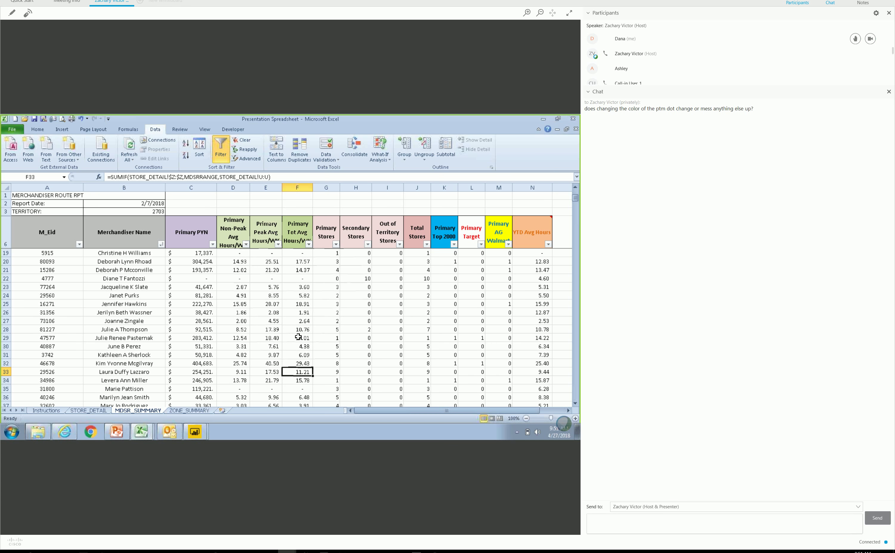
# On the STORE_DETAIL sheet, clear the Change Primary to entry for store 15069 and undo the deletion.
pyautogui.click(92, 411)
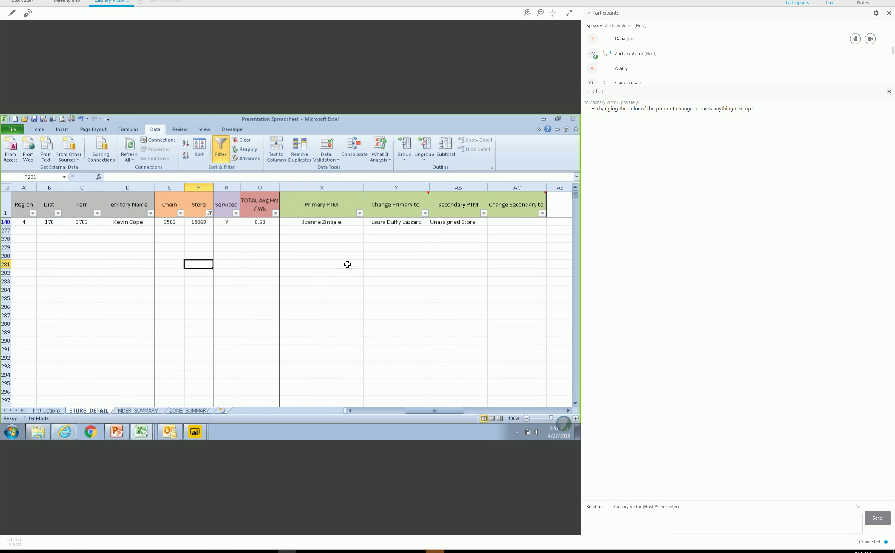
pyautogui.click(396, 222)
pyautogui.press('BackSpace')
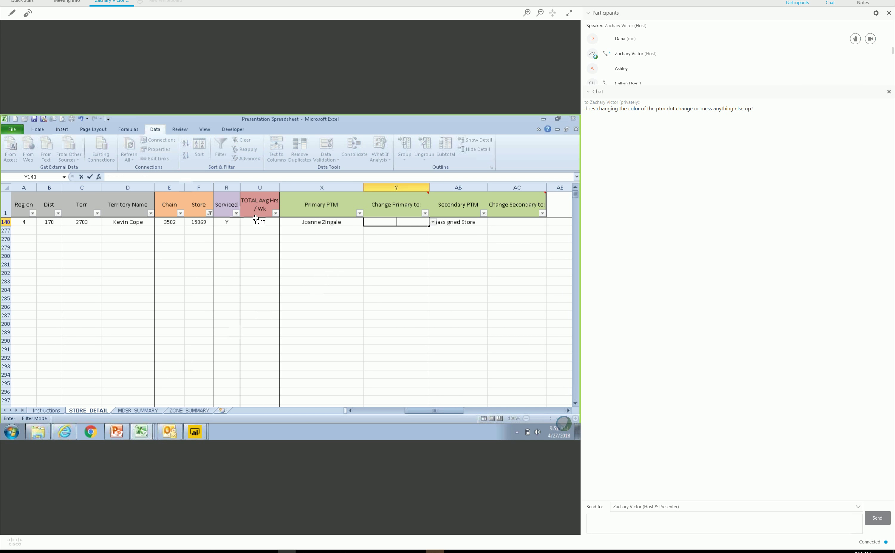
pyautogui.click(79, 118)
pyautogui.click(349, 306)
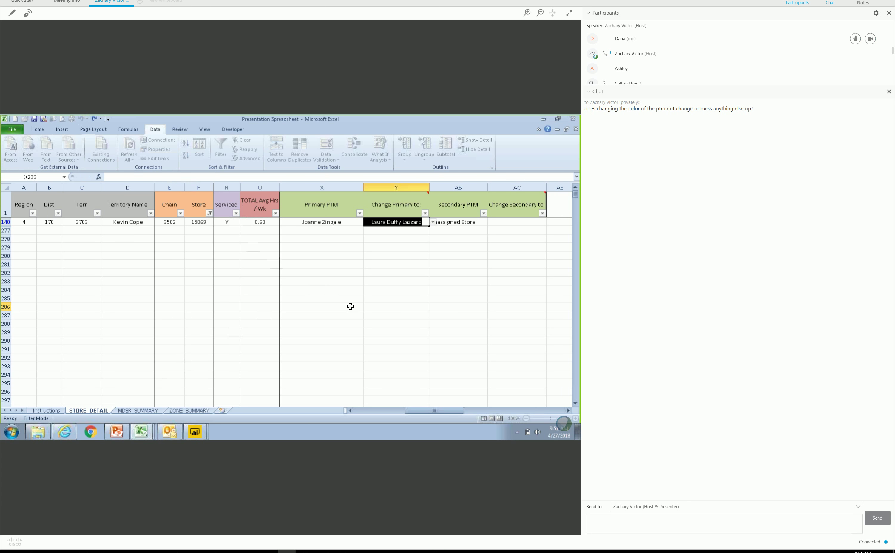
# Review the primary total average hours in rows 22 to 27 of the MDSR_SUMMARY sheet.
pyautogui.click(135, 410)
pyautogui.moveTo(296, 276); pyautogui.dragTo(299, 320)
# Switch back to the Power BI Template report and examine the stores between Rocky River and Fairview Park on the map.
pyautogui.moveTo(195, 432)
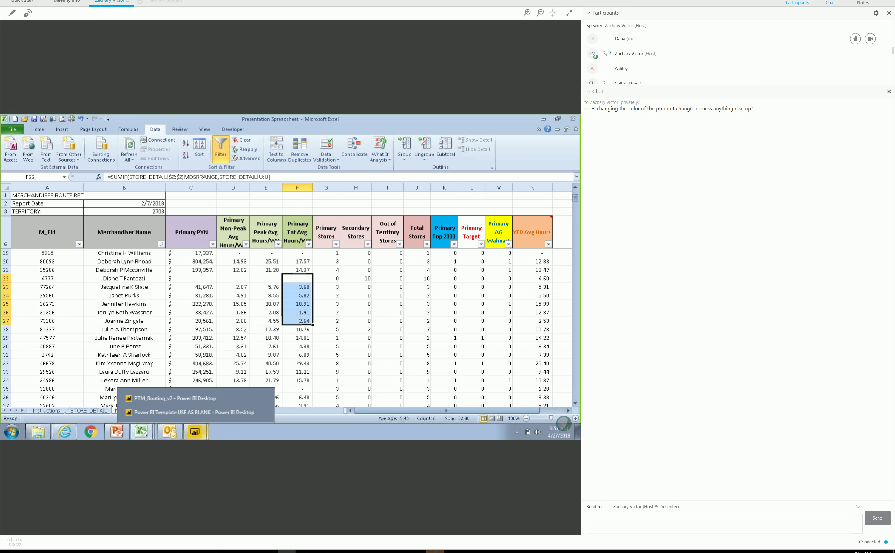
pyautogui.click(195, 412)
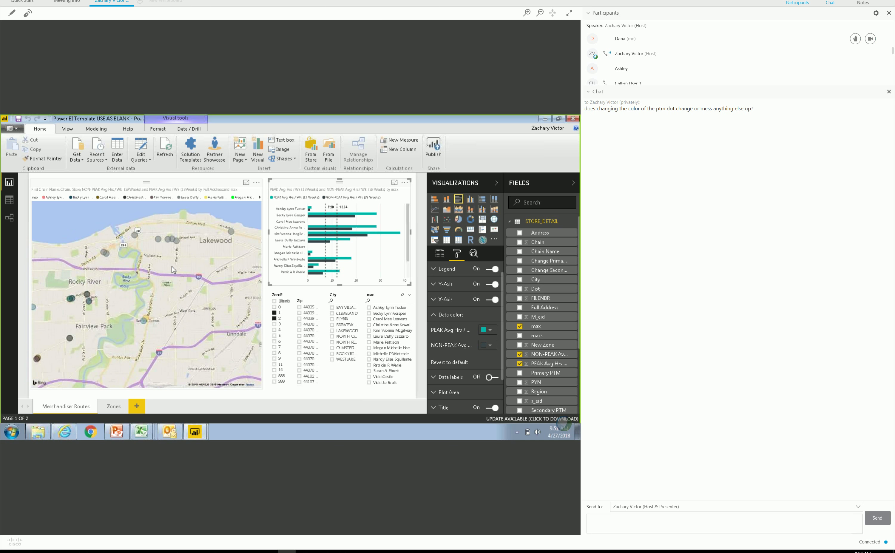
pyautogui.click(134, 315)
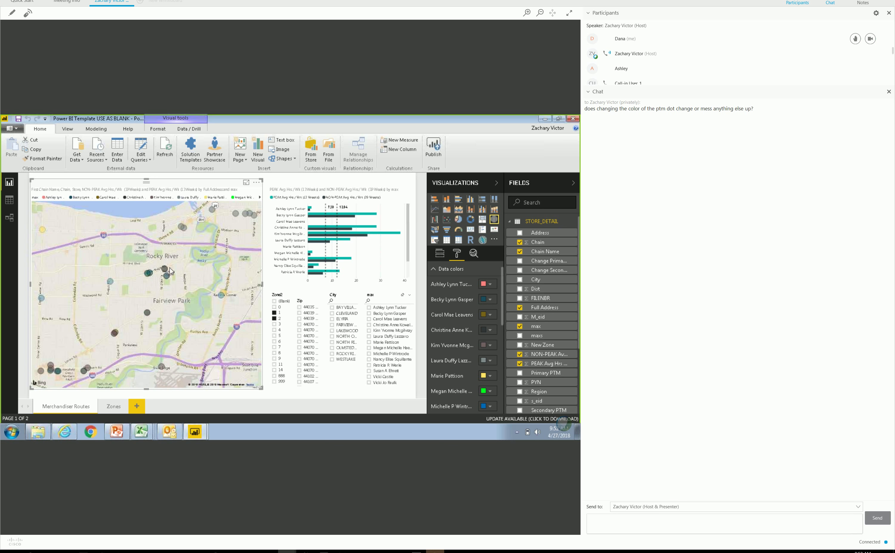
pyautogui.scroll(1, 170, 271)
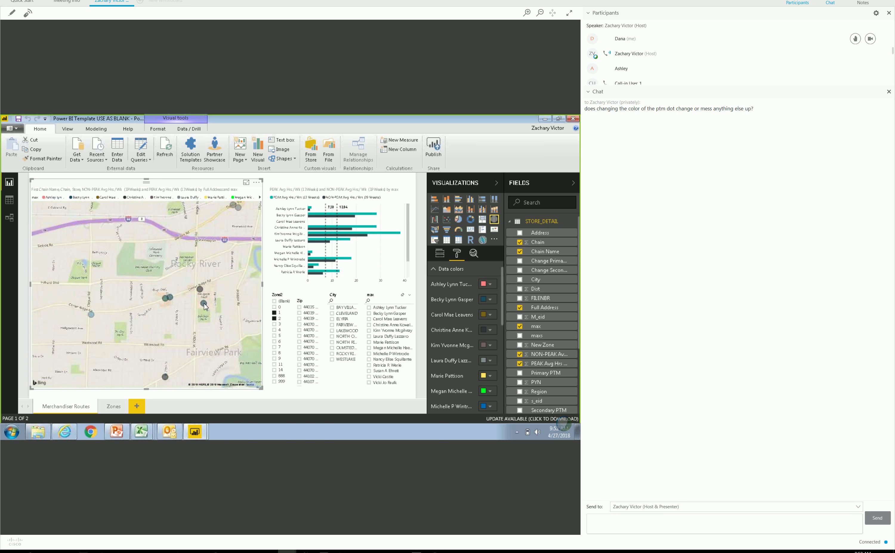
pyautogui.moveTo(204, 303)
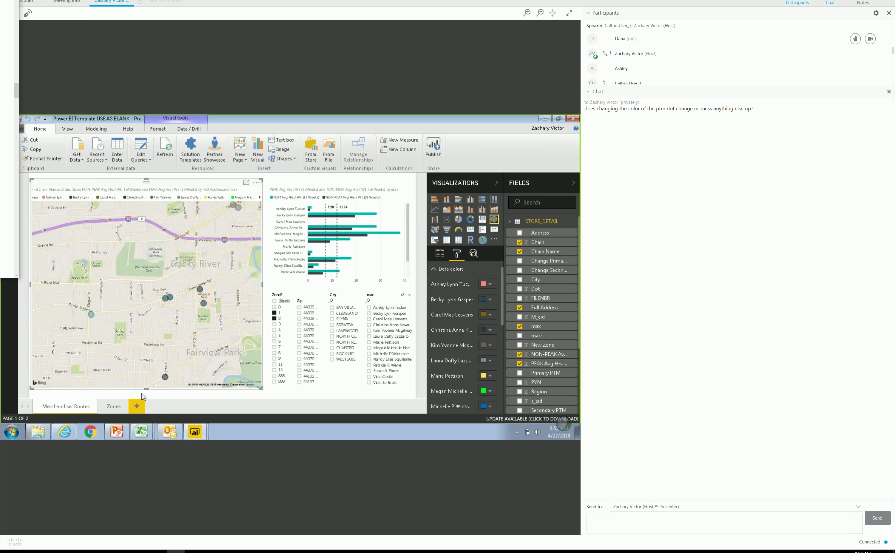
# Return to Presentation Spreadsheet and review the merchandisers' average hours and primary store counts on the MDSR_SUMMARY sheet.
pyautogui.moveTo(141, 432)
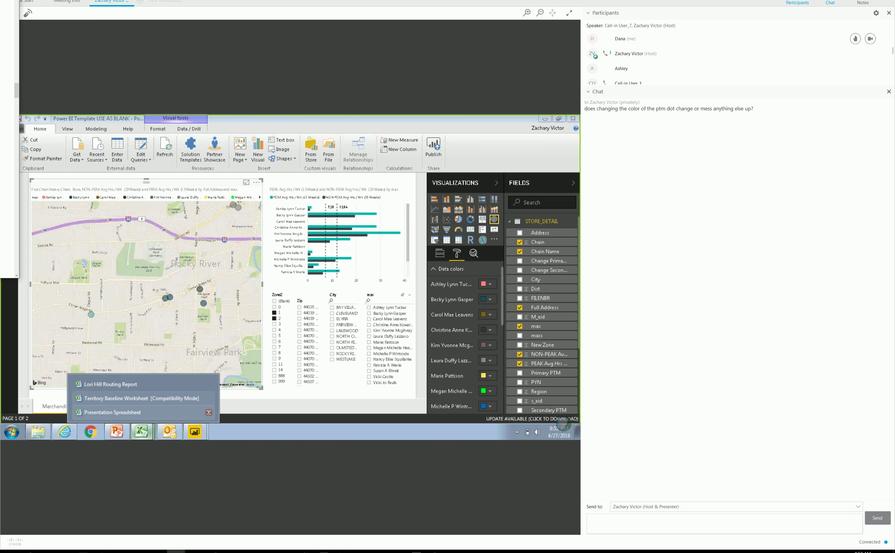
pyautogui.moveTo(300, 304); pyautogui.dragTo(298, 318)
pyautogui.rightClick(300, 296)
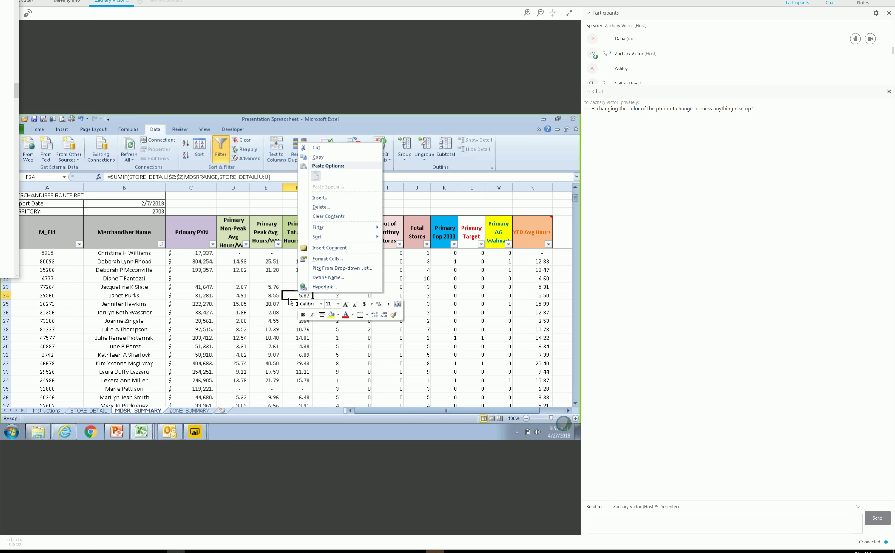
pyautogui.click(141, 431)
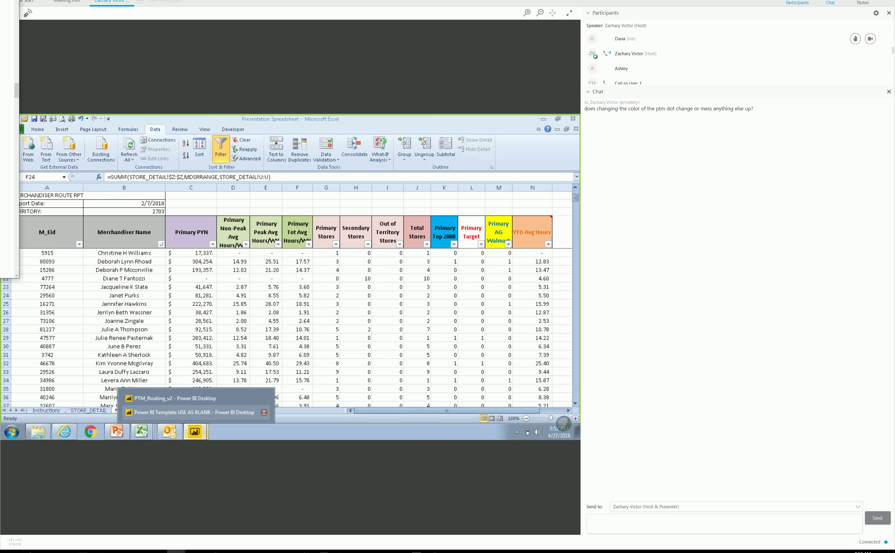
pyautogui.click(195, 432)
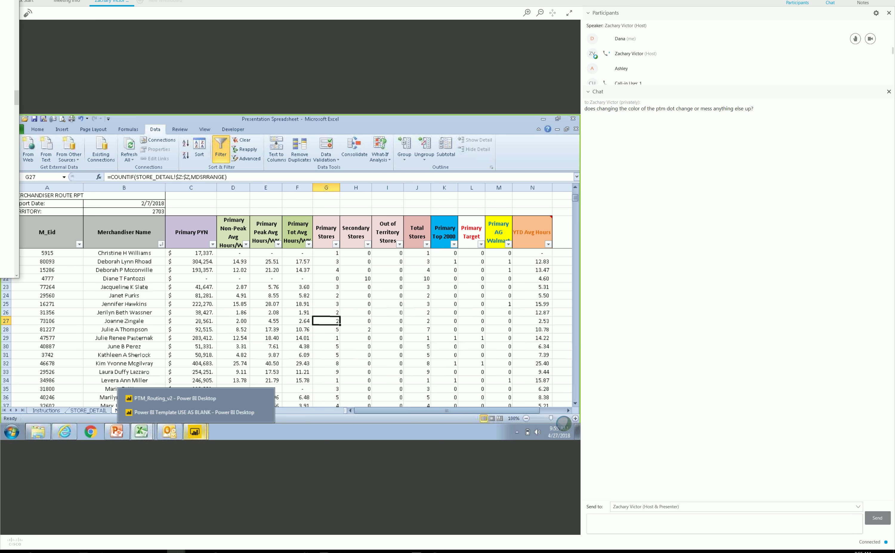
pyautogui.click(219, 341)
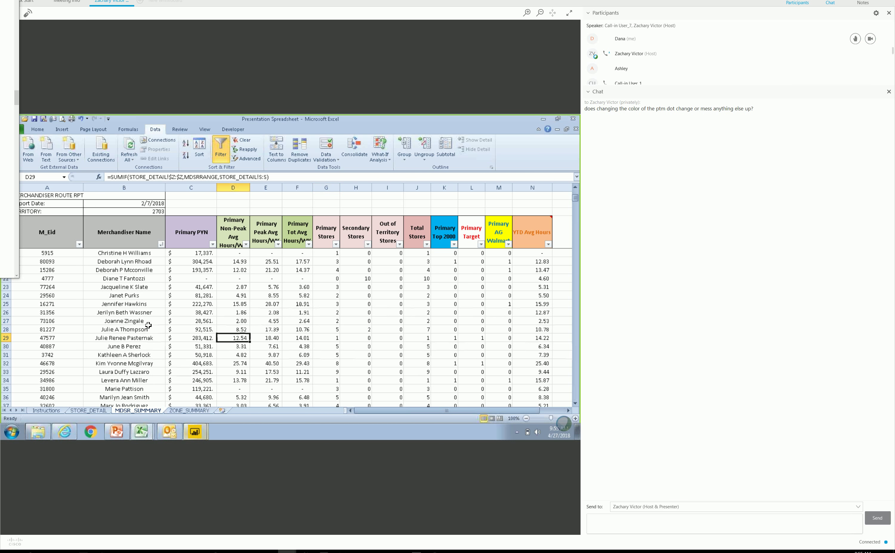
# Switch to the Power BI Template report and compare the store clusters around Rocky River, Lakewood and Fairview Park on the map.
pyautogui.moveTo(195, 431)
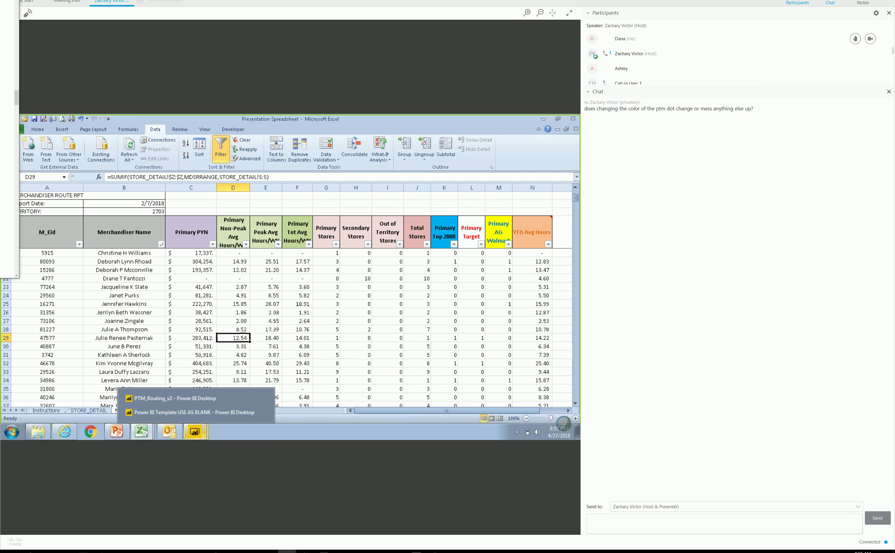
pyautogui.moveTo(141, 432)
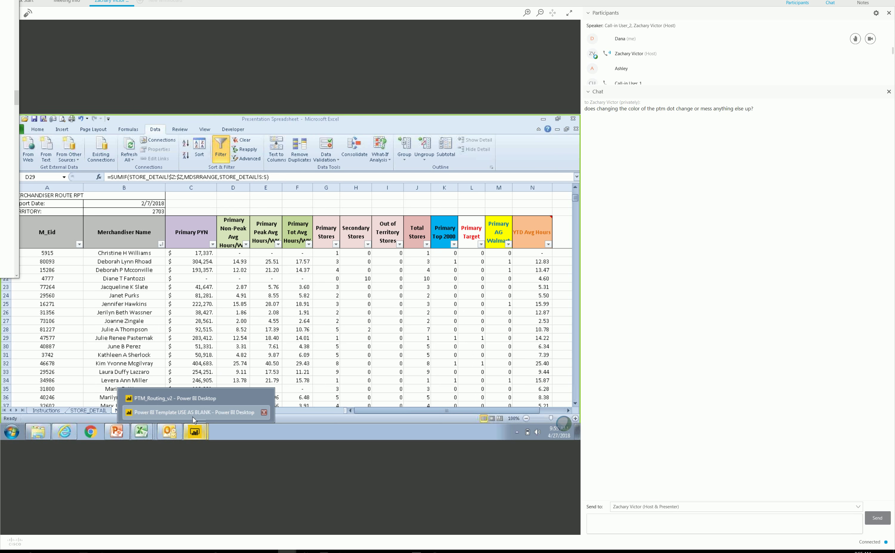
pyautogui.click(193, 417)
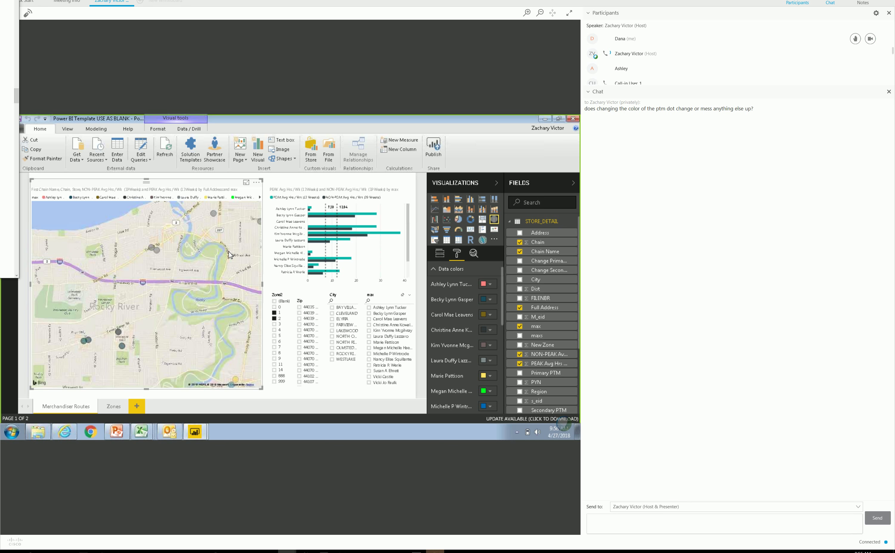
pyautogui.moveTo(158, 277); pyautogui.dragTo(77, 313)
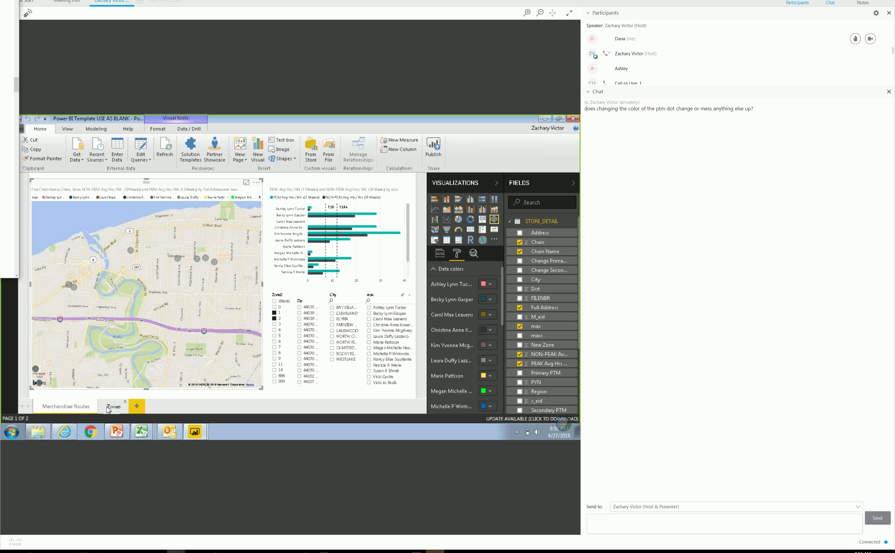
pyautogui.click(118, 432)
pyautogui.click(452, 269)
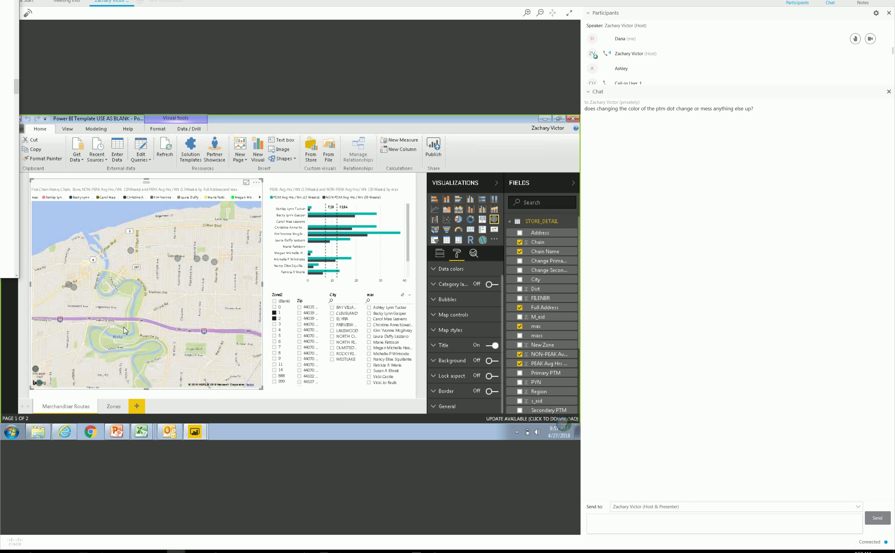
pyautogui.scroll(-3, 125, 330)
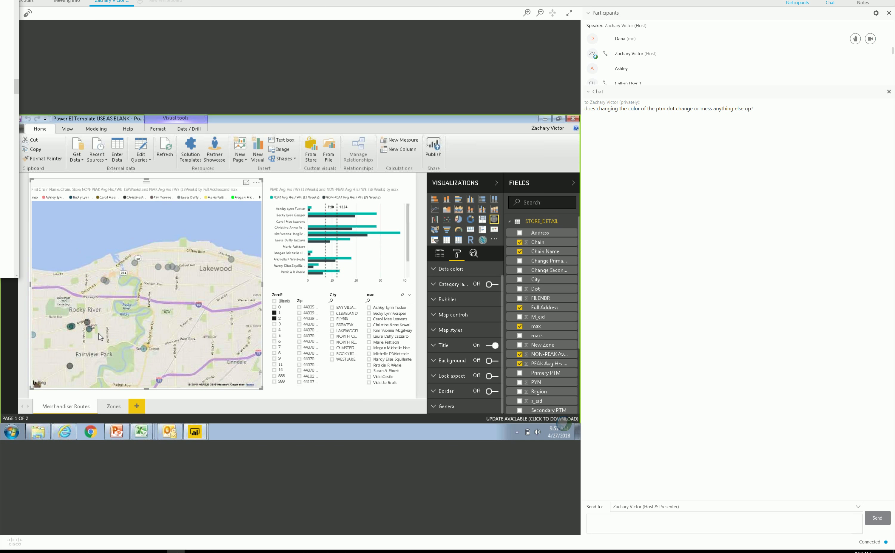
pyautogui.scroll(3, 100, 337)
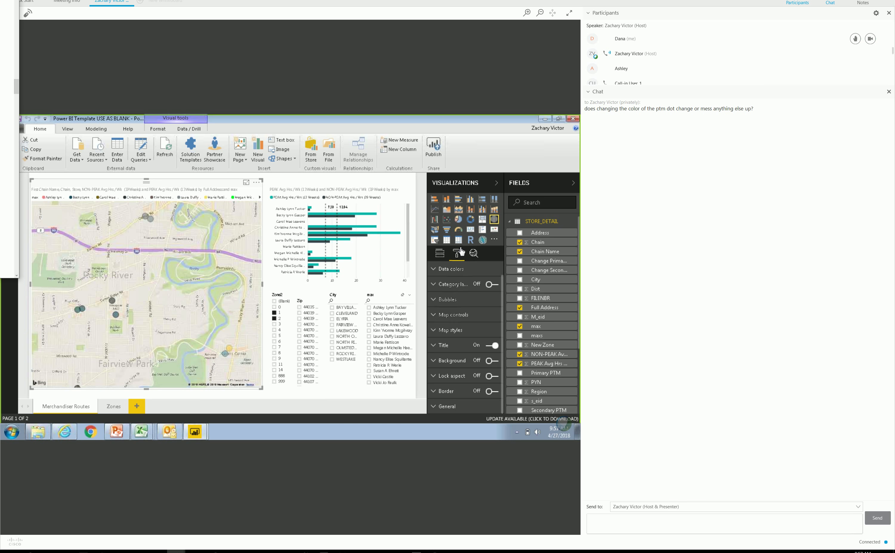
# Set the second listed merchandiser's map data color to bright green and check that merchandiser's stores around Rocky River and Fairview Park.
pyautogui.click(451, 269)
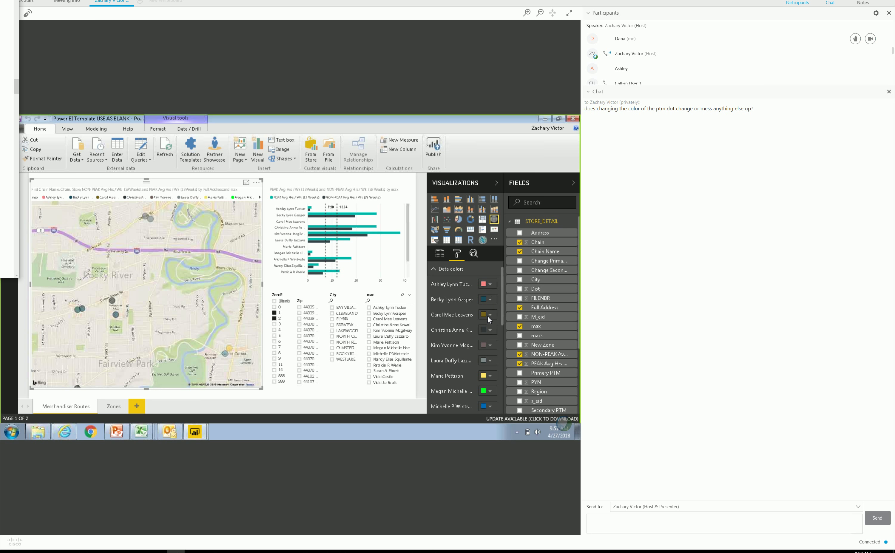
pyautogui.click(486, 304)
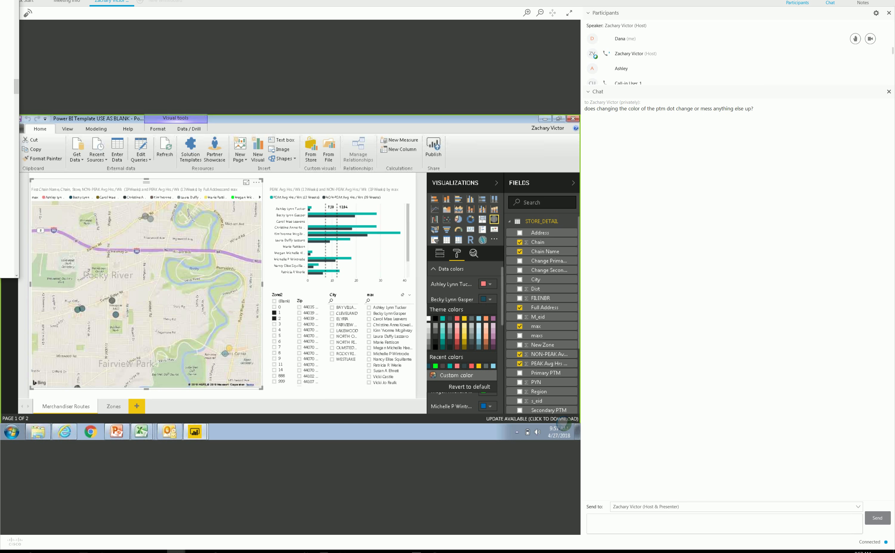
pyautogui.click(435, 367)
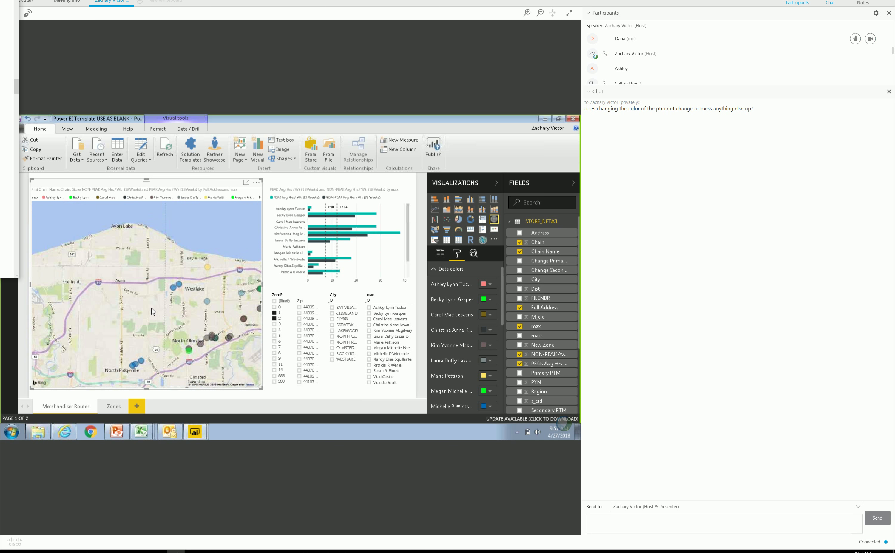
pyautogui.scroll(1, 176, 269)
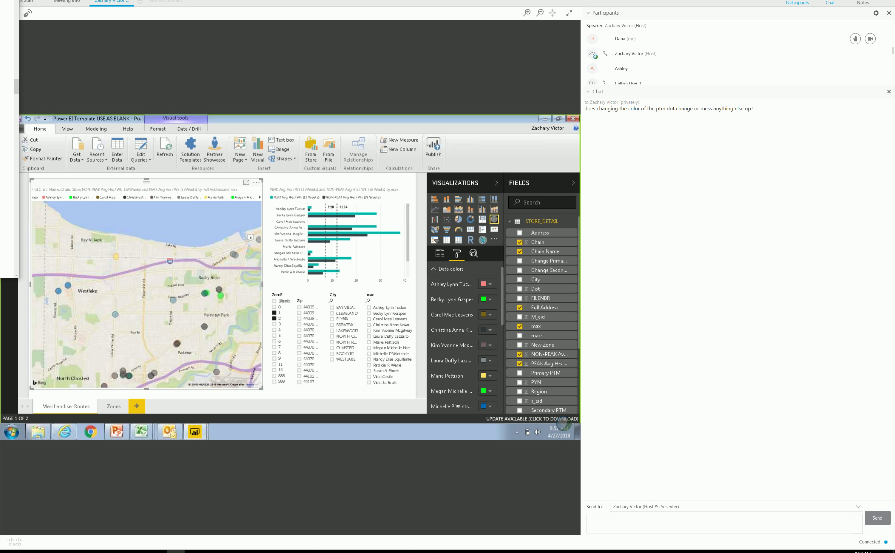
pyautogui.scroll(1, 176, 290)
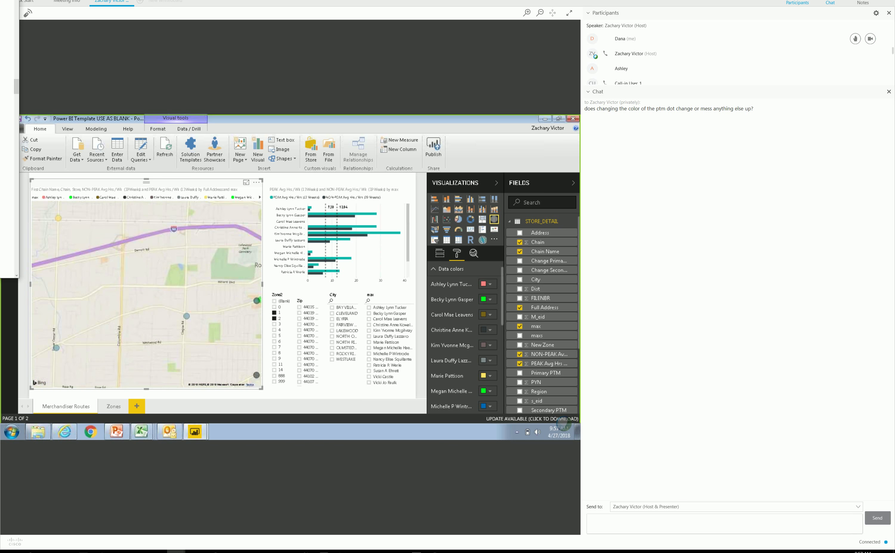
pyautogui.moveTo(180, 291); pyautogui.dragTo(89, 269)
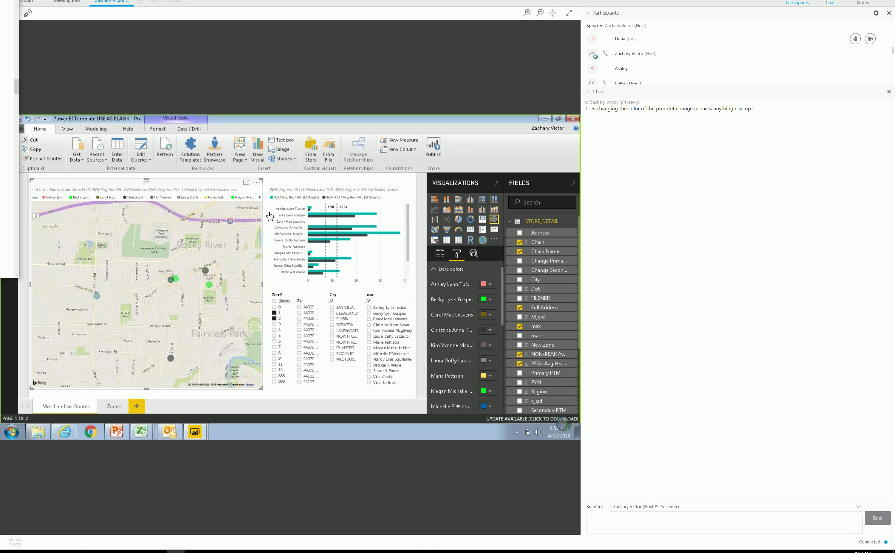
# Review the map's data color assignments for the merchandisers and collapse the list.
pyautogui.click(457, 256)
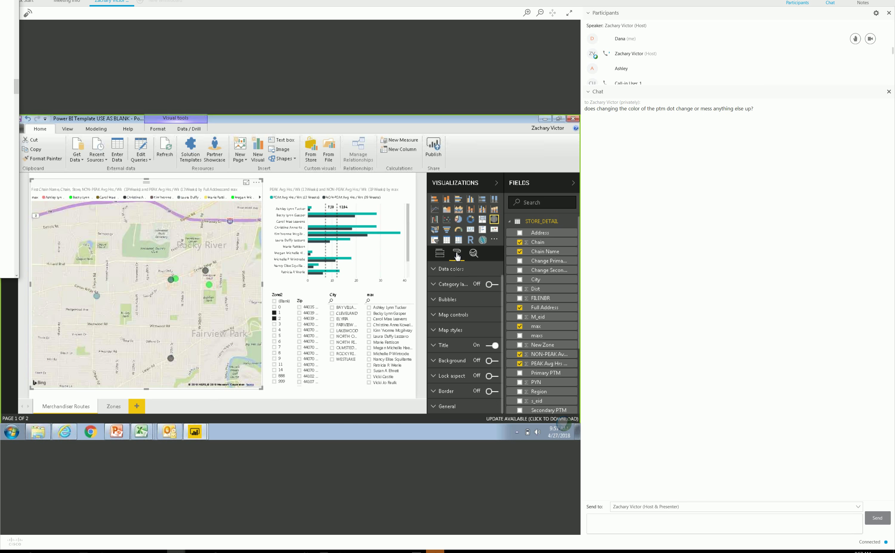
pyautogui.click(460, 271)
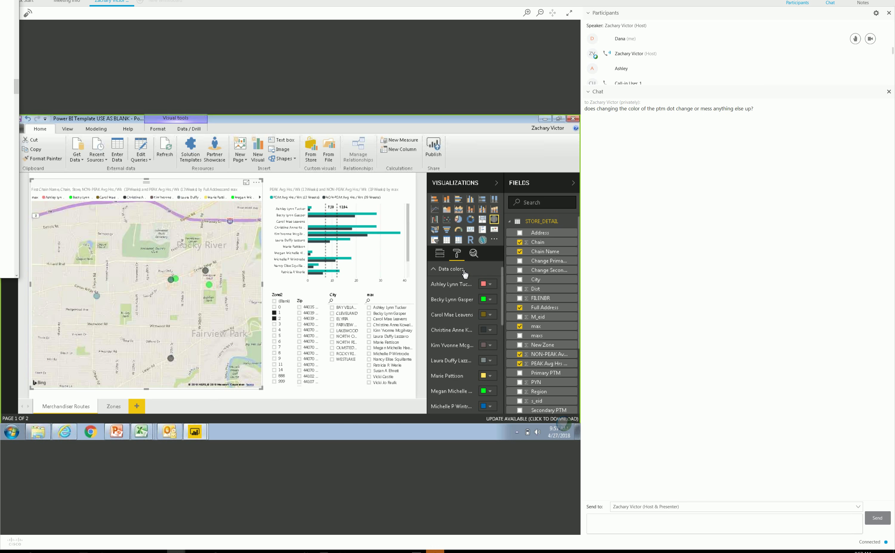
pyautogui.click(446, 271)
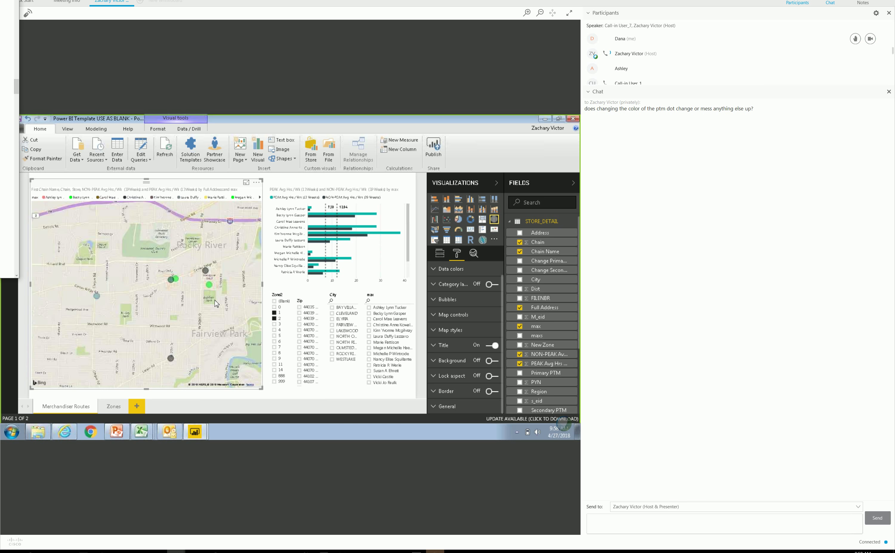
# Switch to Excel, view the Territory Baseline Worksheet shortlist and maximize the Presentation Spreadsheet workbook.
pyautogui.moveTo(169, 432)
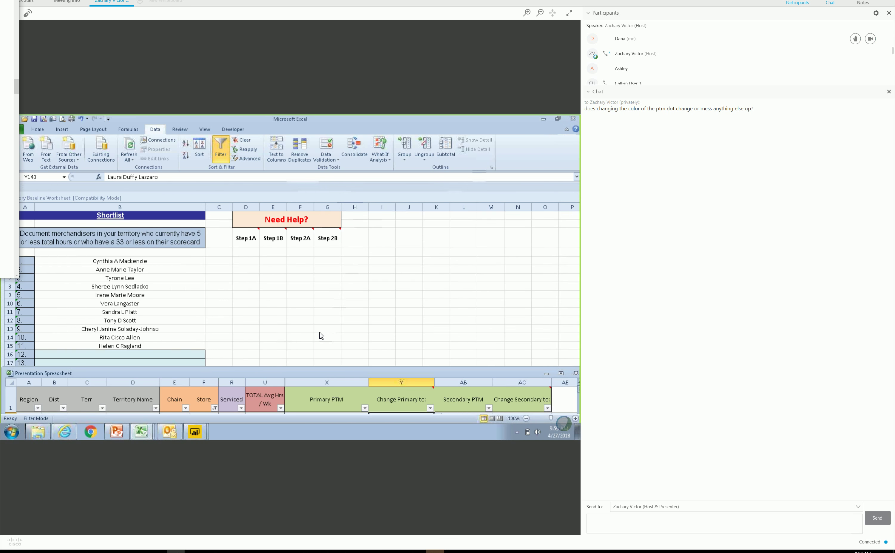
pyautogui.click(142, 432)
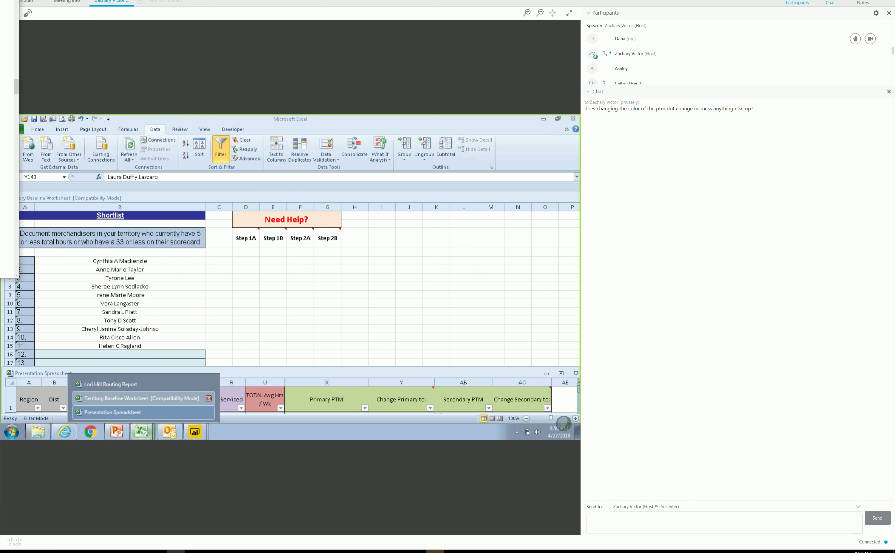
pyautogui.click(149, 402)
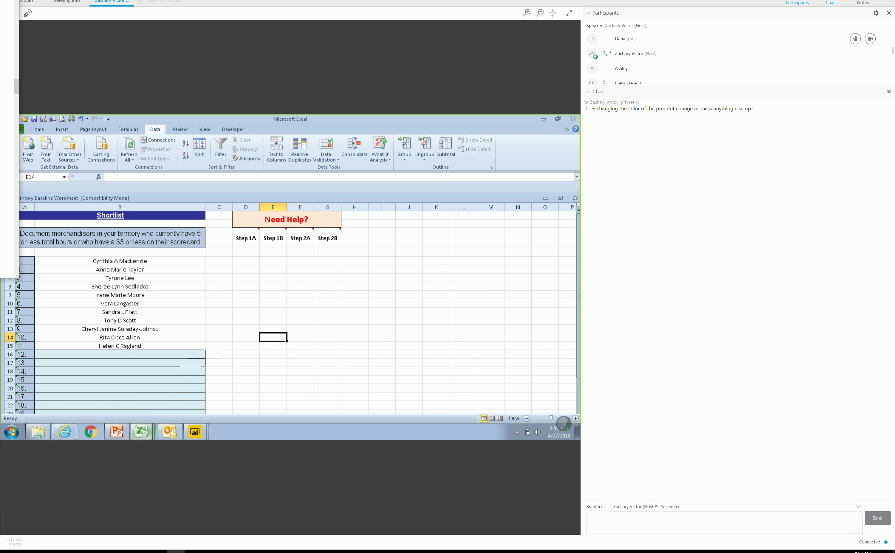
pyautogui.click(142, 433)
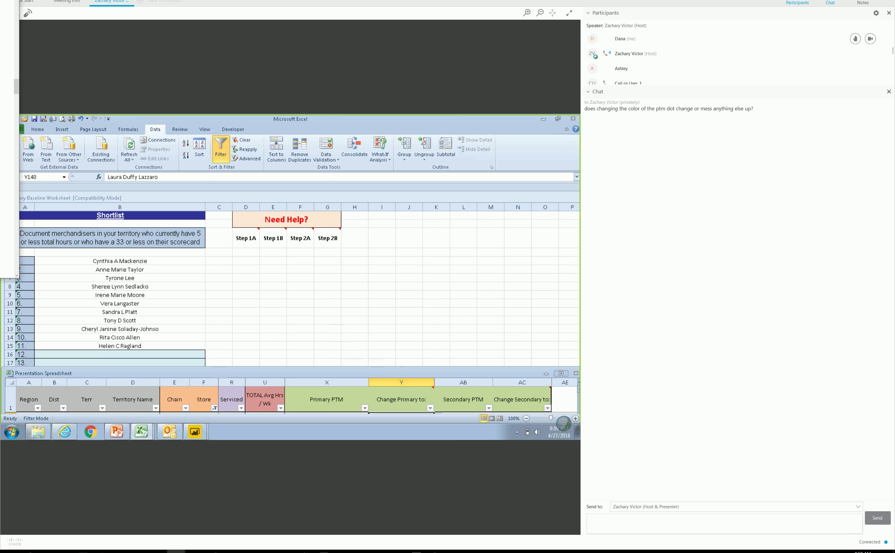
pyautogui.click(561, 373)
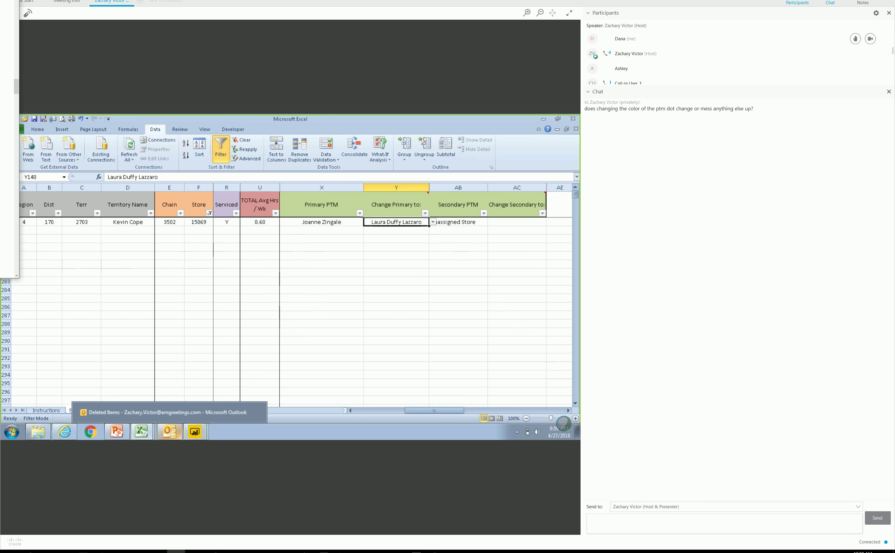
# Switch back to the Power BI Template report and dismiss the meeting reminder.
pyautogui.click(195, 432)
pyautogui.click(194, 412)
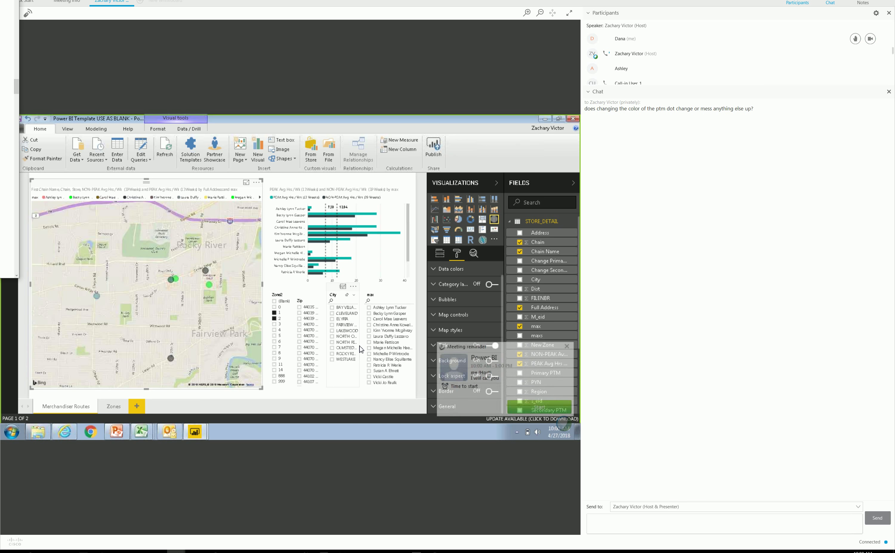
pyautogui.click(567, 348)
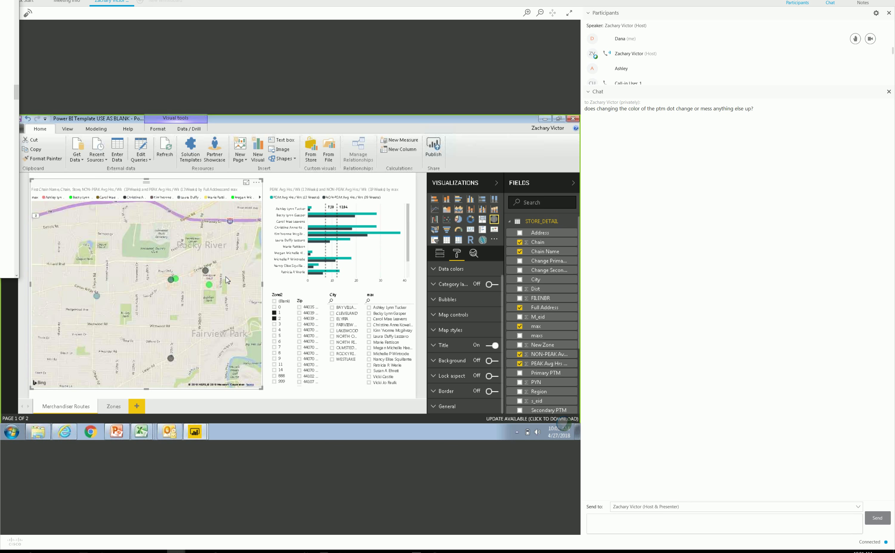
# Filter the Merchandiser Routes page to zone 999 only and inspect a merchandiser's address details on the map.
pyautogui.click(275, 314)
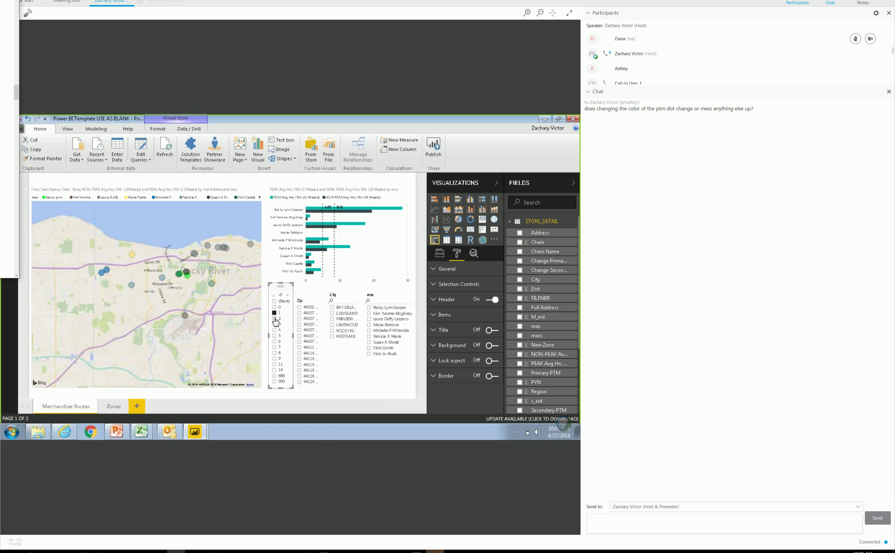
pyautogui.click(275, 382)
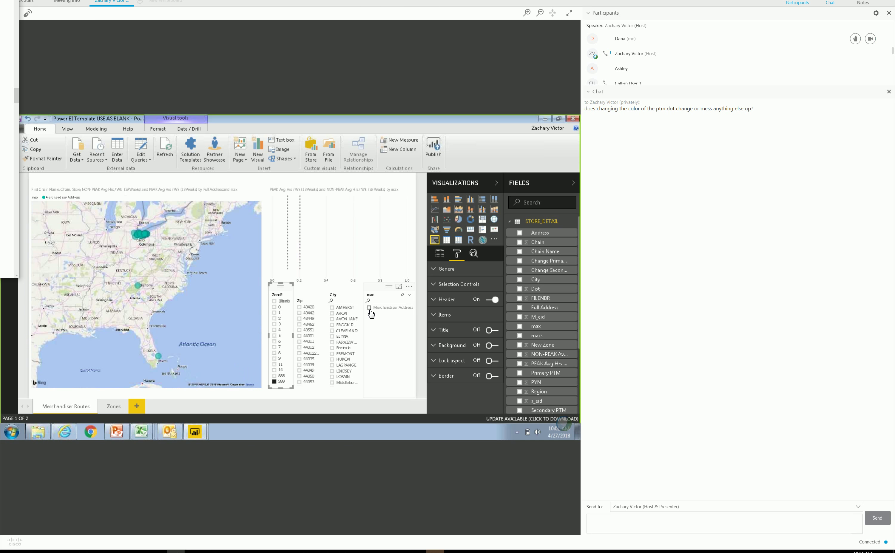
pyautogui.moveTo(140, 289)
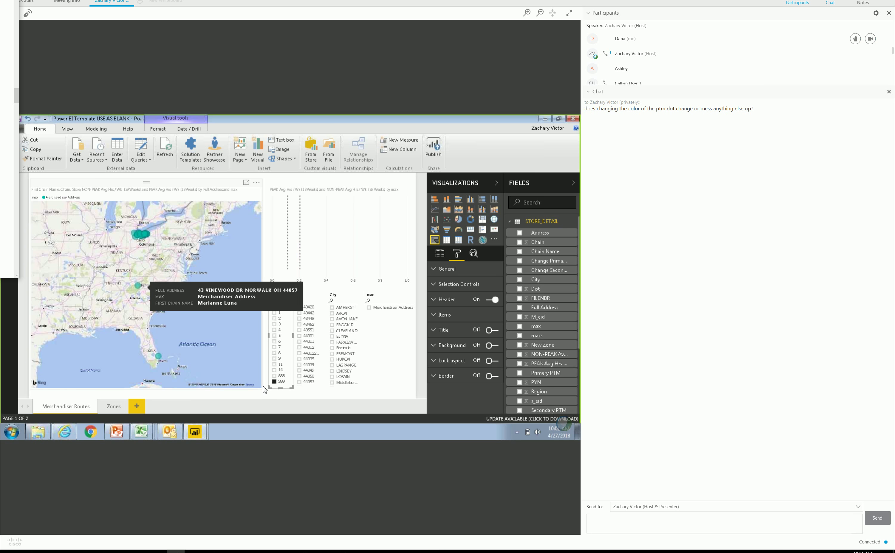
# Combine zone 1 with zone 999 to compare stores and merchandiser addresses, and leave only zone 1 selected.
pyautogui.keyDown('ctrl'); pyautogui.click(274, 313); pyautogui.keyUp('ctrl')
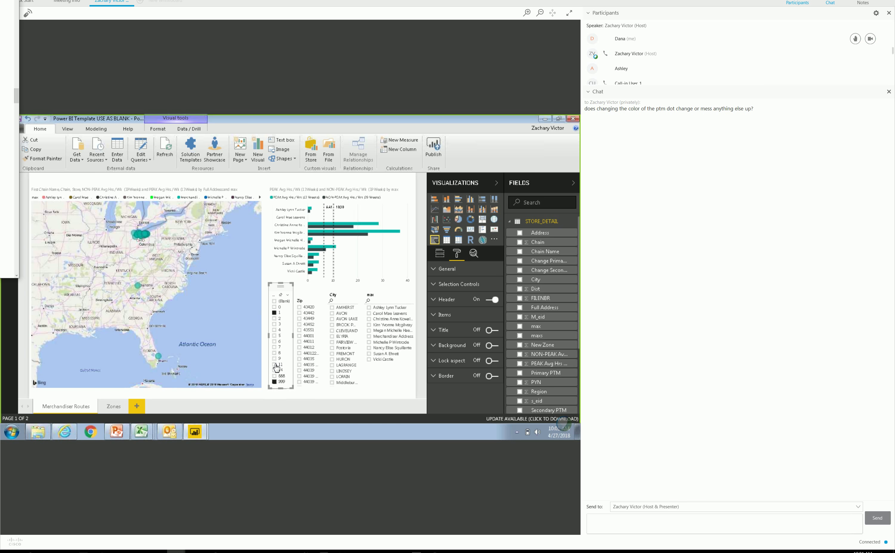
pyautogui.keyDown('ctrl'); pyautogui.click(275, 382); pyautogui.keyUp('ctrl')
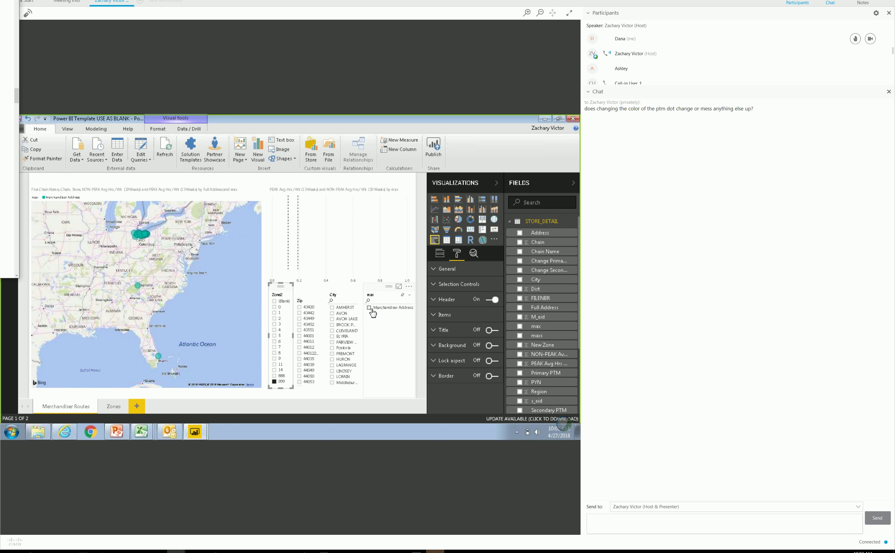
pyautogui.moveTo(139, 290)
pyautogui.click(274, 312)
pyautogui.click(274, 382)
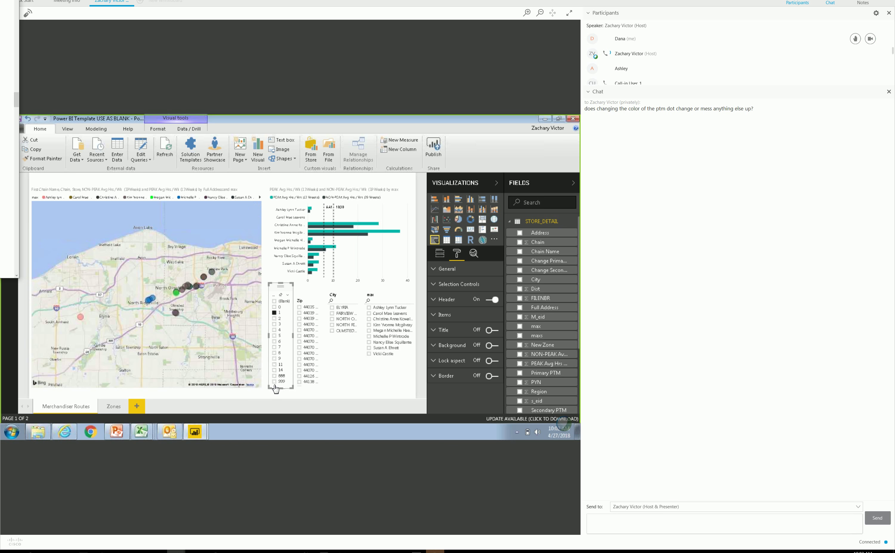
# Replace the zone 1 filter with zone 999 and examine the merchandiser addresses across northern Ohio on the map.
pyautogui.click(274, 313)
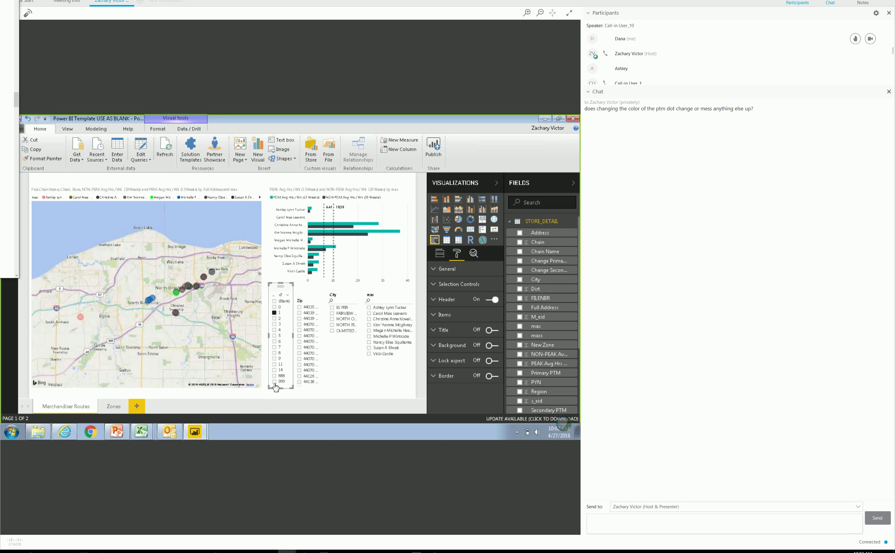
pyautogui.click(274, 312)
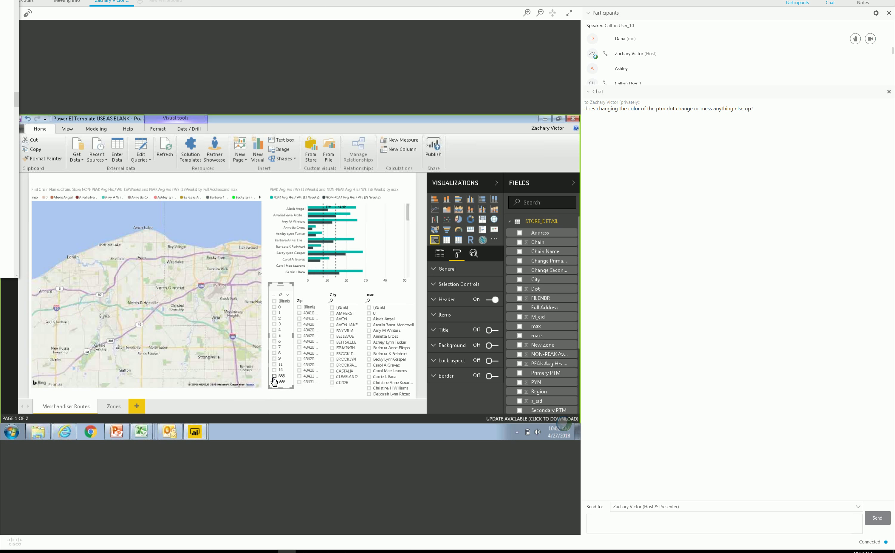
pyautogui.click(274, 382)
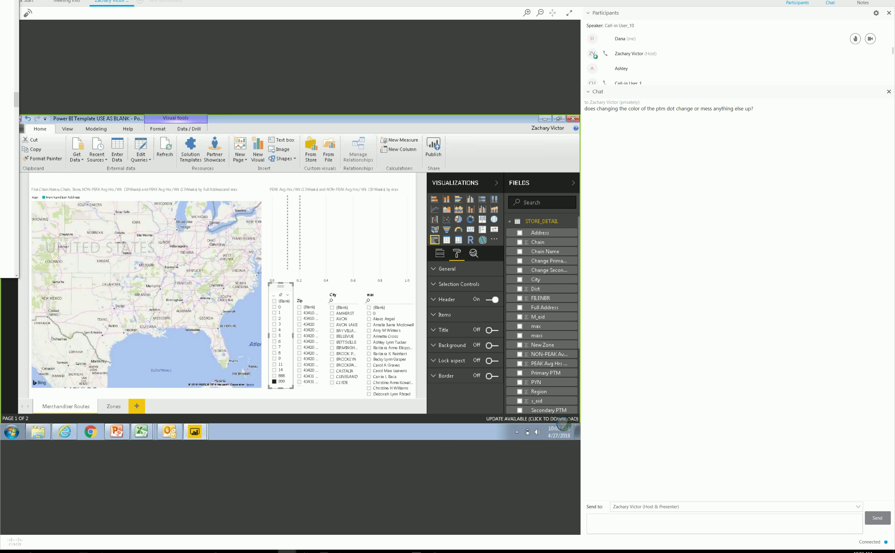
pyautogui.click(154, 267)
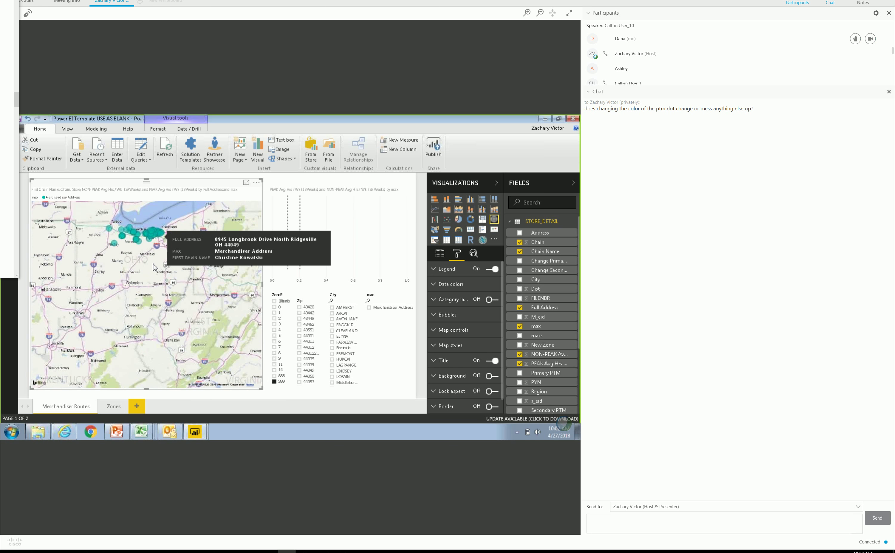
pyautogui.scroll(2, 154, 267)
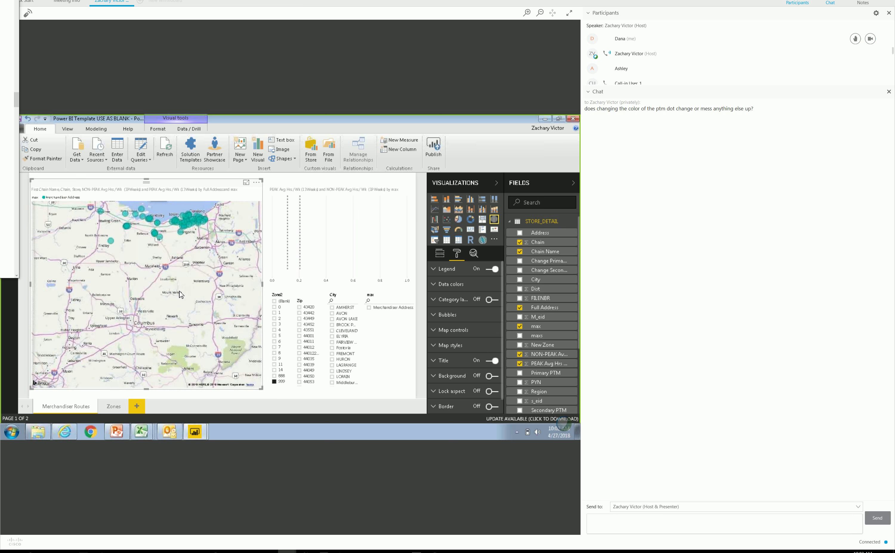
pyautogui.moveTo(179, 292); pyautogui.dragTo(167, 313)
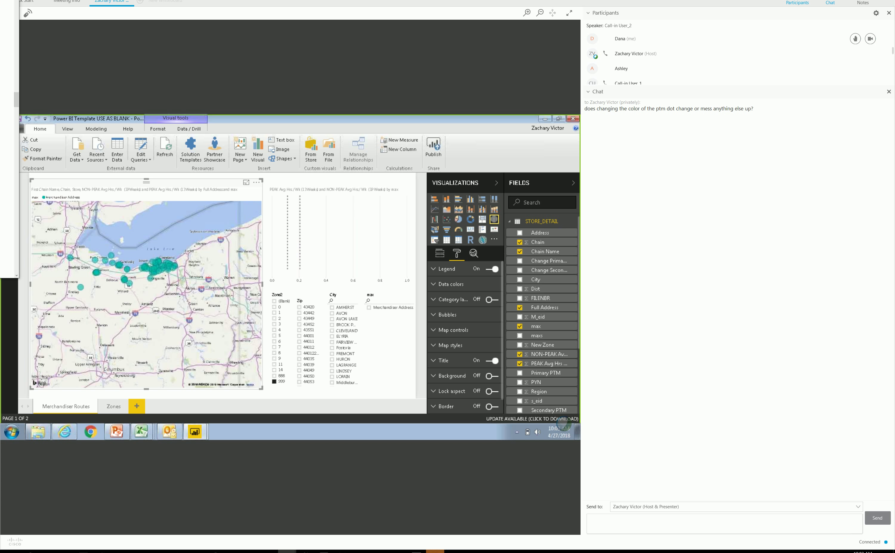
# Clear the zone 999 filter on the Merchandiser Routes page.
pyautogui.click(275, 382)
pyautogui.click(276, 313)
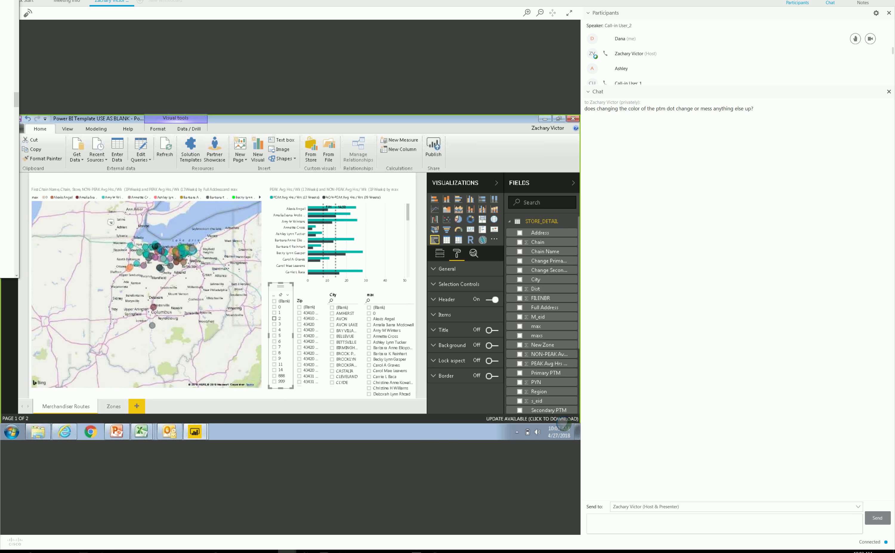